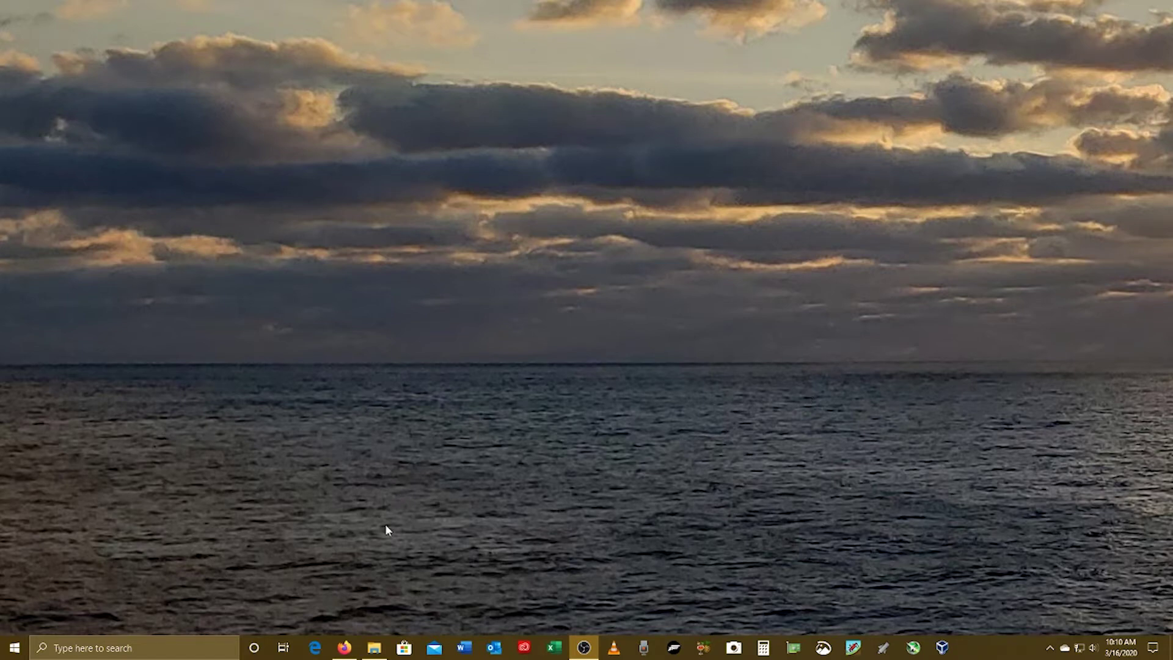
# - Search the web for "wamp server" in Firefox and open the official wampserver.com site from the results
pyautogui.click(344, 647)
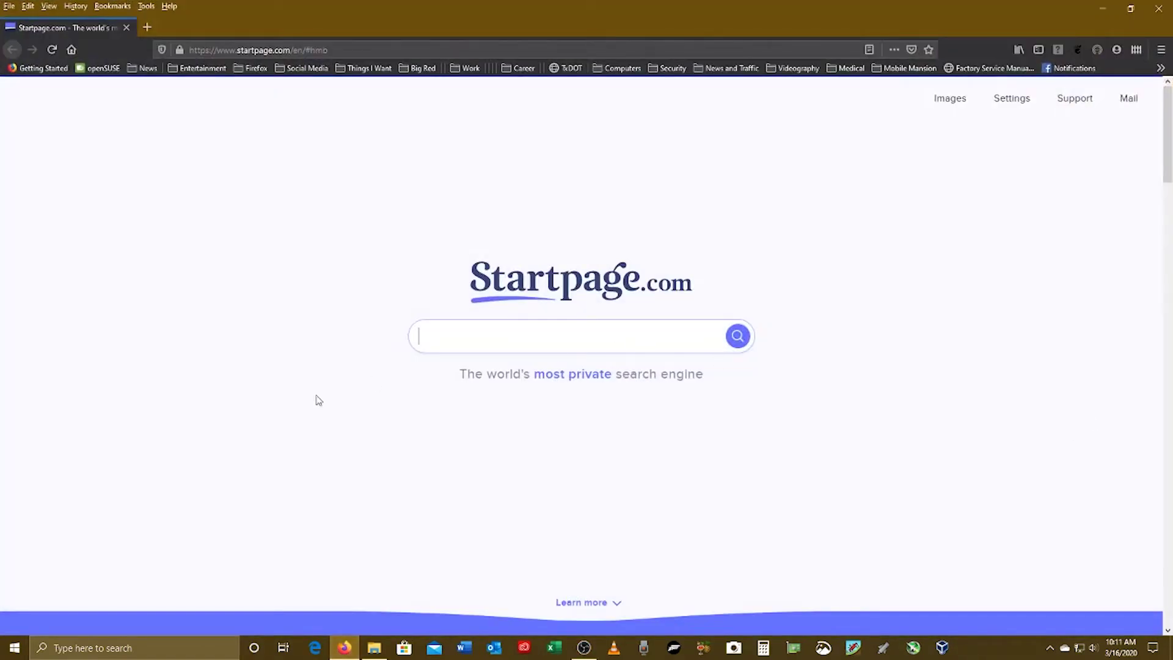
pyautogui.write('wamp server')
pyautogui.press('Return')
pyautogui.scroll(-2, 367, 396)
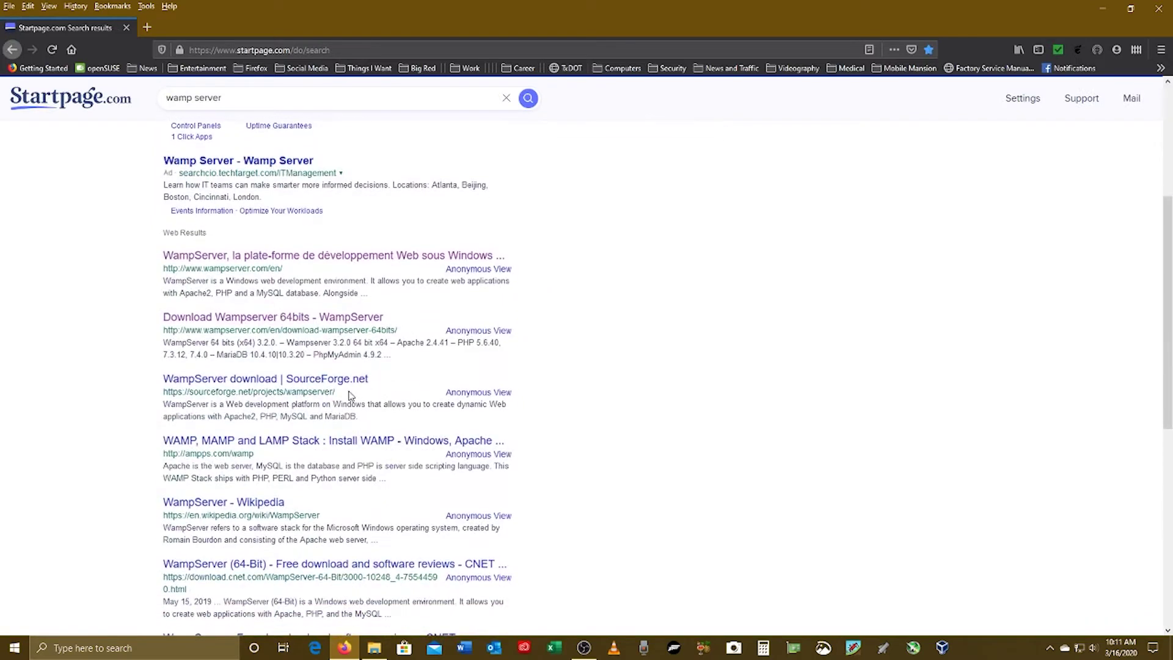
pyautogui.click(383, 259)
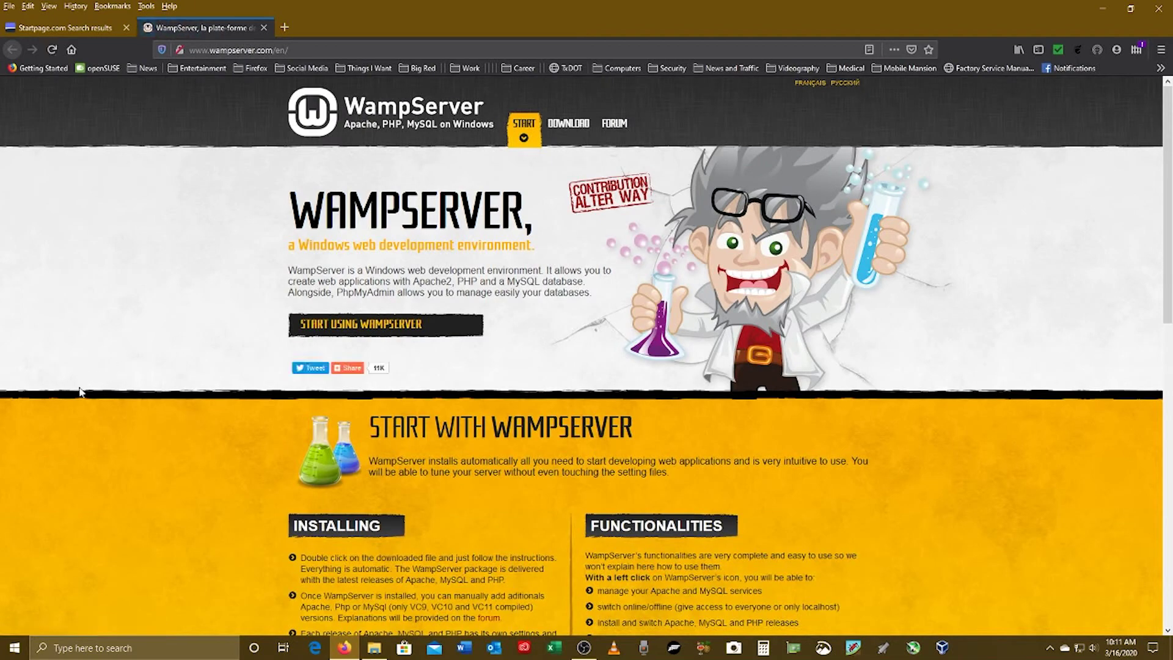
# - Enlarge the WampServer home page to 150% and read its introduction, Installing, Functionalities and Downloads sections
pyautogui.scroll(-5, 122, 404)
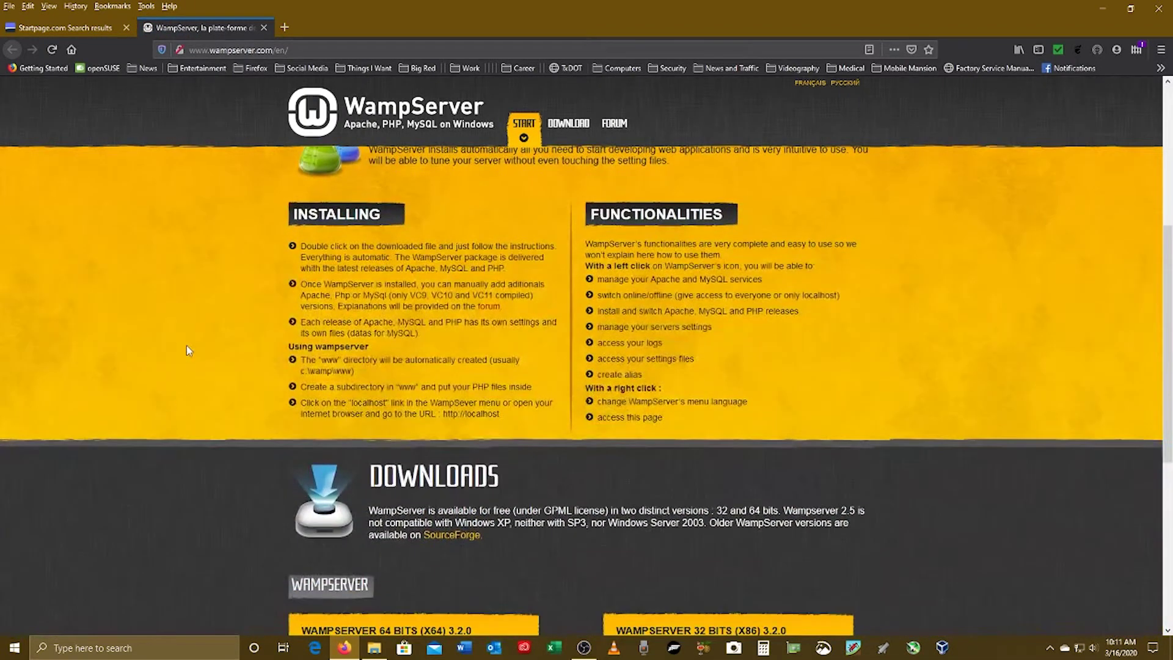
pyautogui.scroll(5, 226, 350)
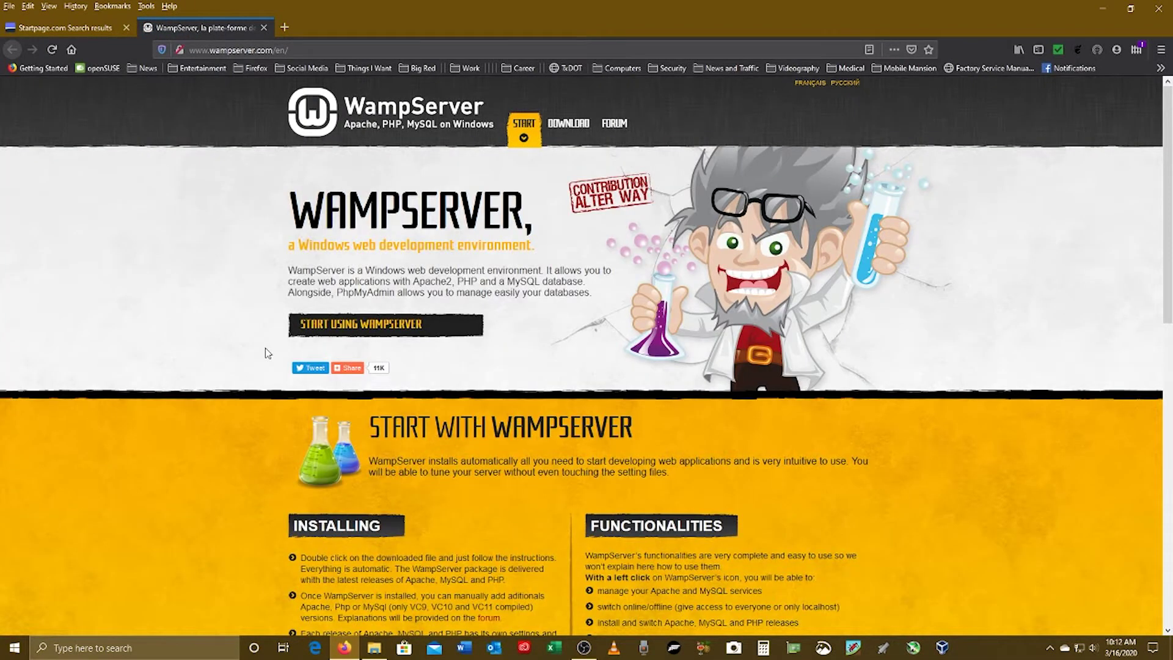
pyautogui.hotkey('ctrl', '+')
pyautogui.hotkey('ctrl', '+')
pyautogui.hotkey('ctrl', '+')
pyautogui.hotkey('ctrl', '+')
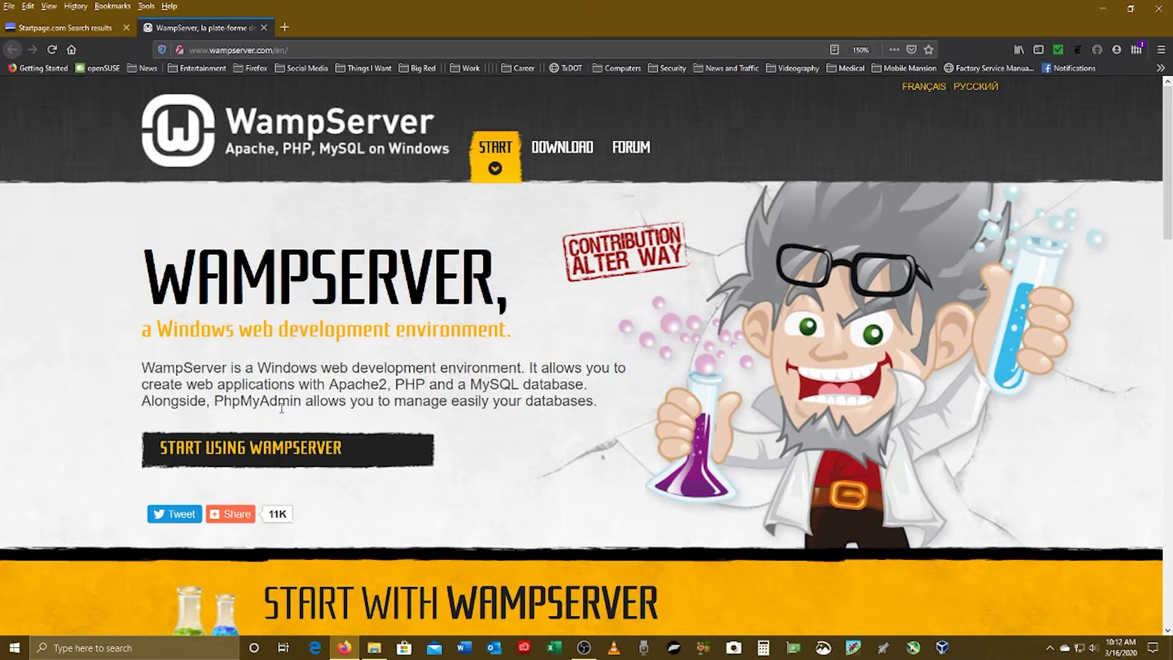
pyautogui.scroll(-3, 538, 416)
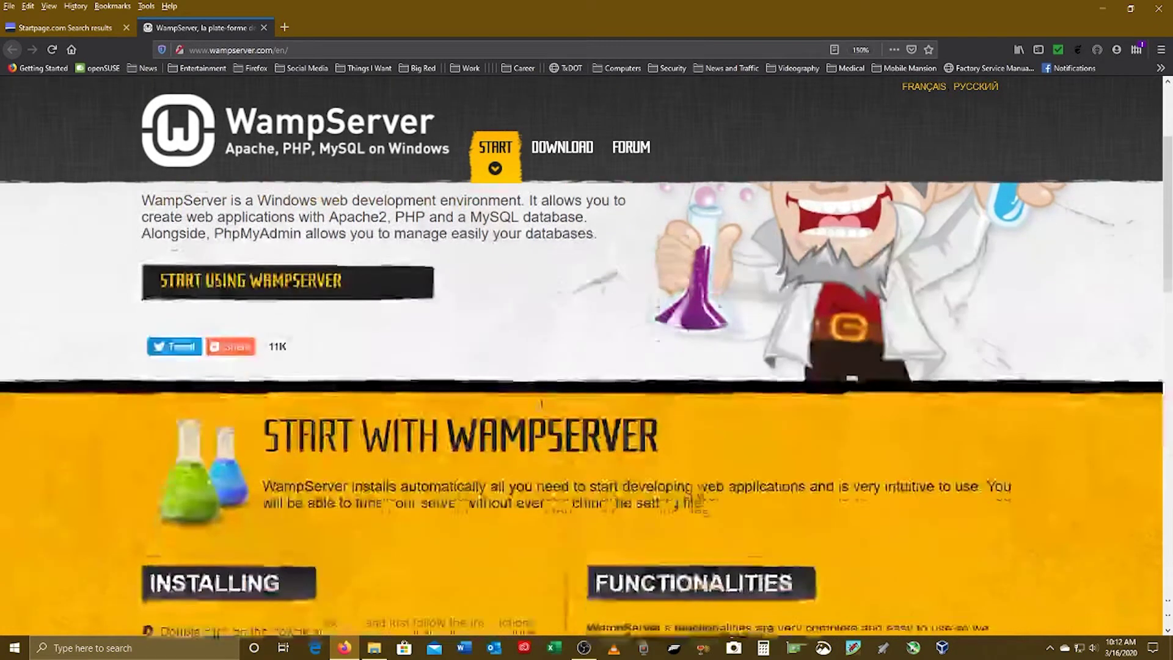
pyautogui.scroll(-3, 552, 358)
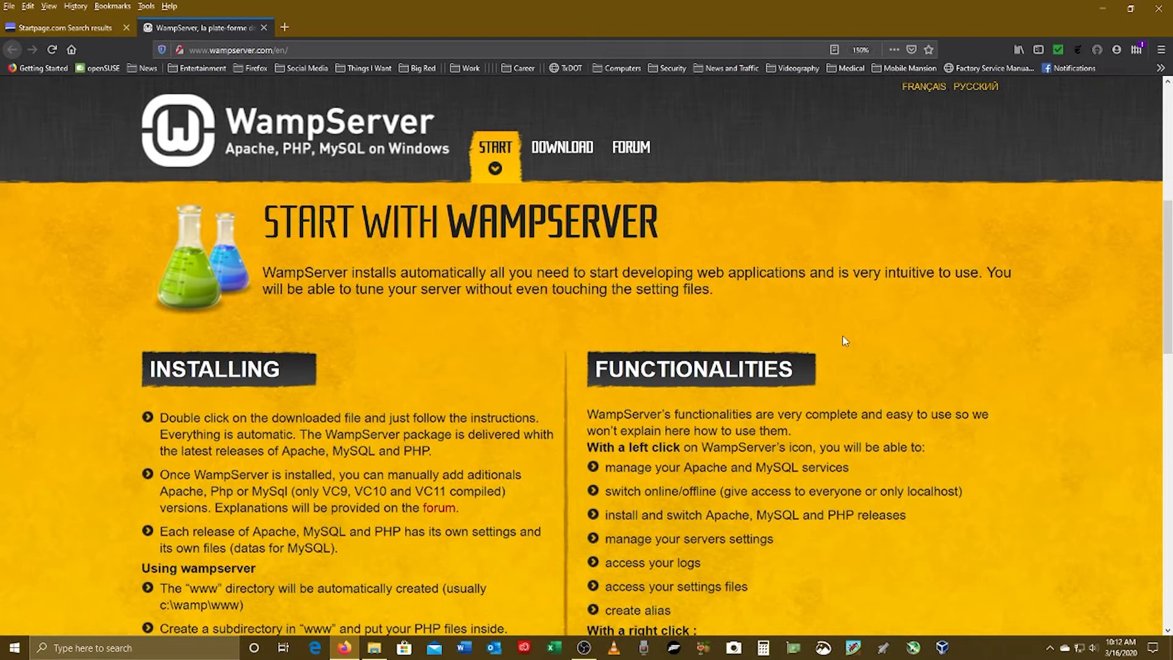
pyautogui.scroll(-3, 838, 335)
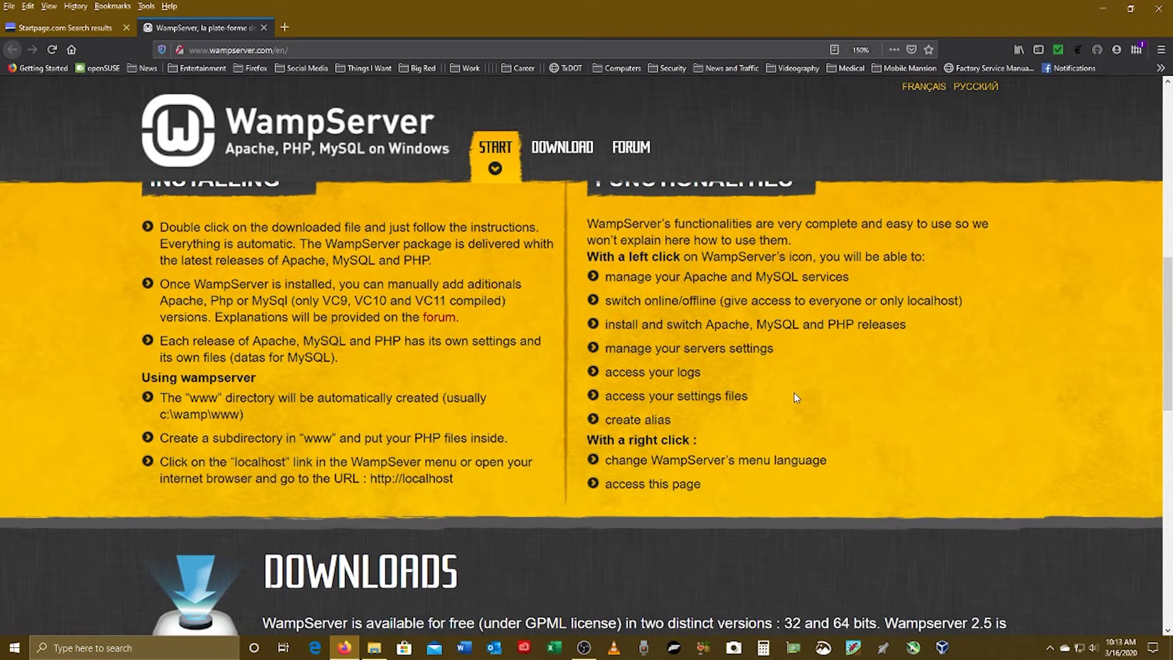
pyautogui.scroll(-3, 923, 374)
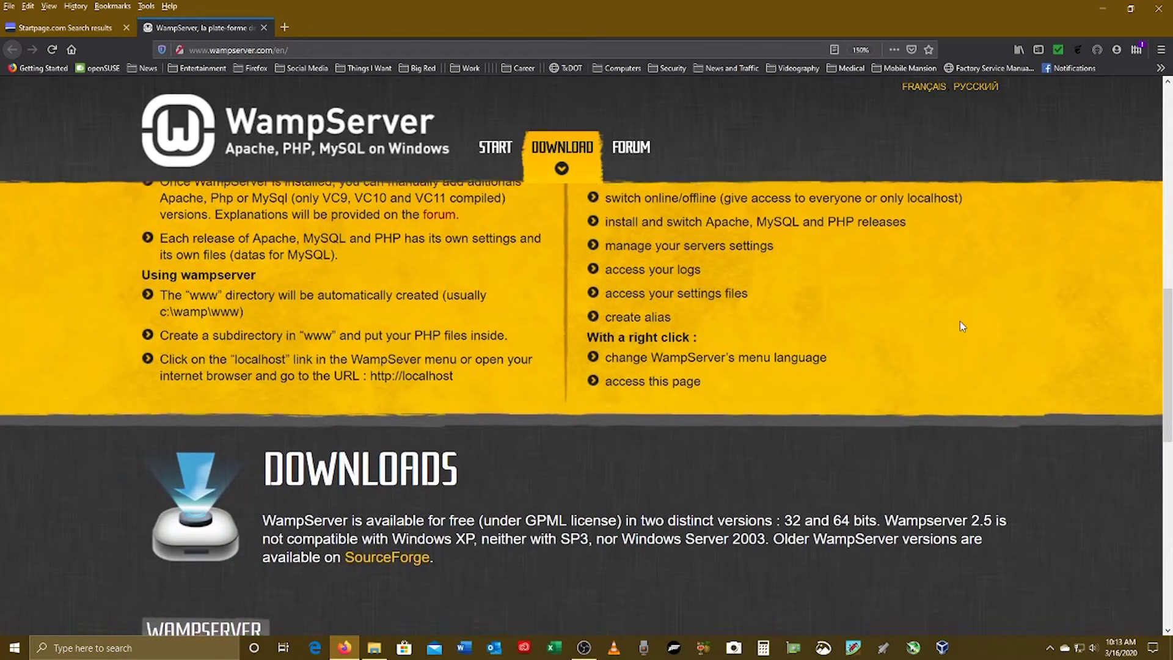
pyautogui.scroll(-3, 959, 321)
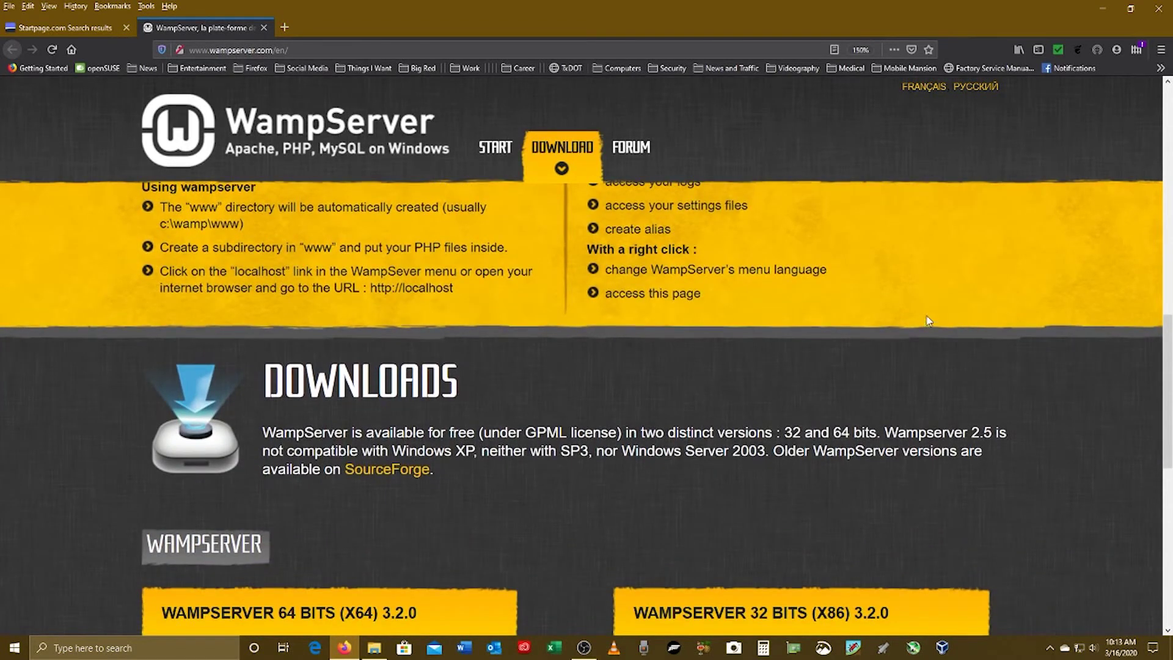
pyautogui.scroll(10, 928, 320)
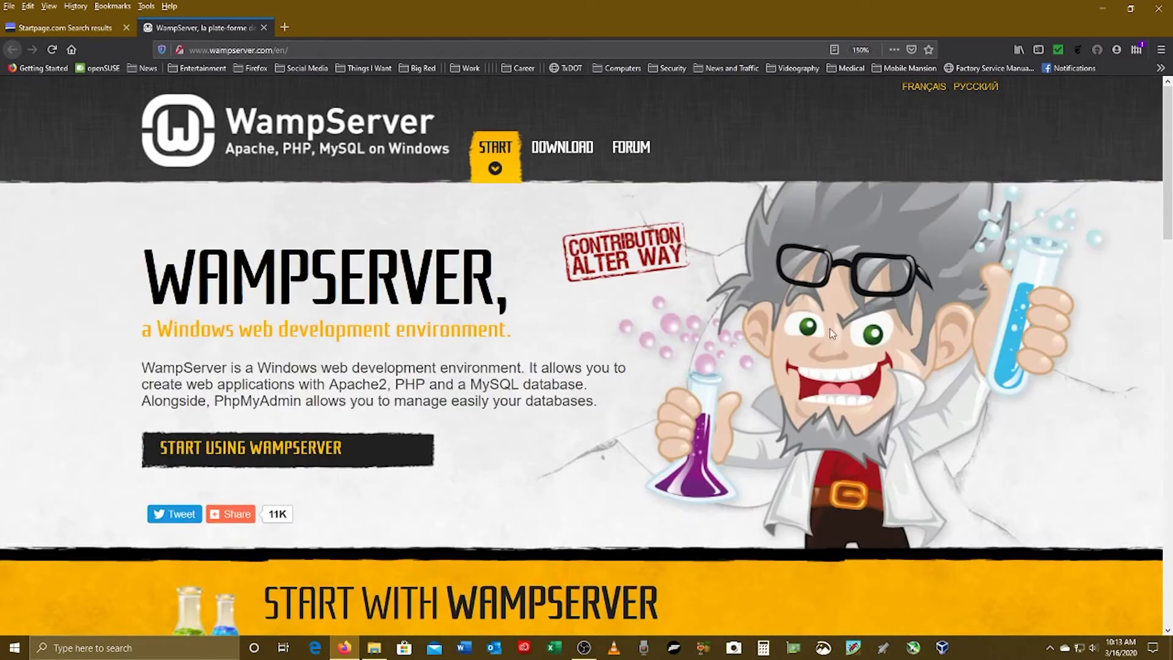
# - Download WampServer 64 bits (x64) 3.2.0 directly without filling in the form, saving wampserver3.2.0_x64.exe in the Downloads folder
pyautogui.click(261, 452)
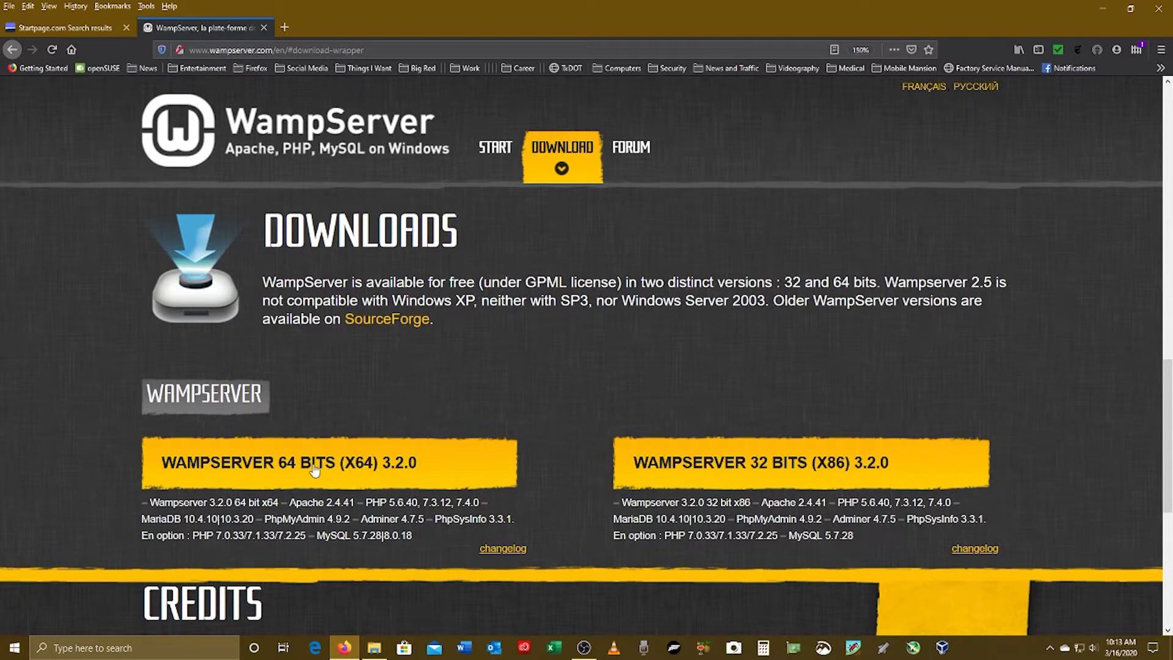
pyautogui.click(251, 469)
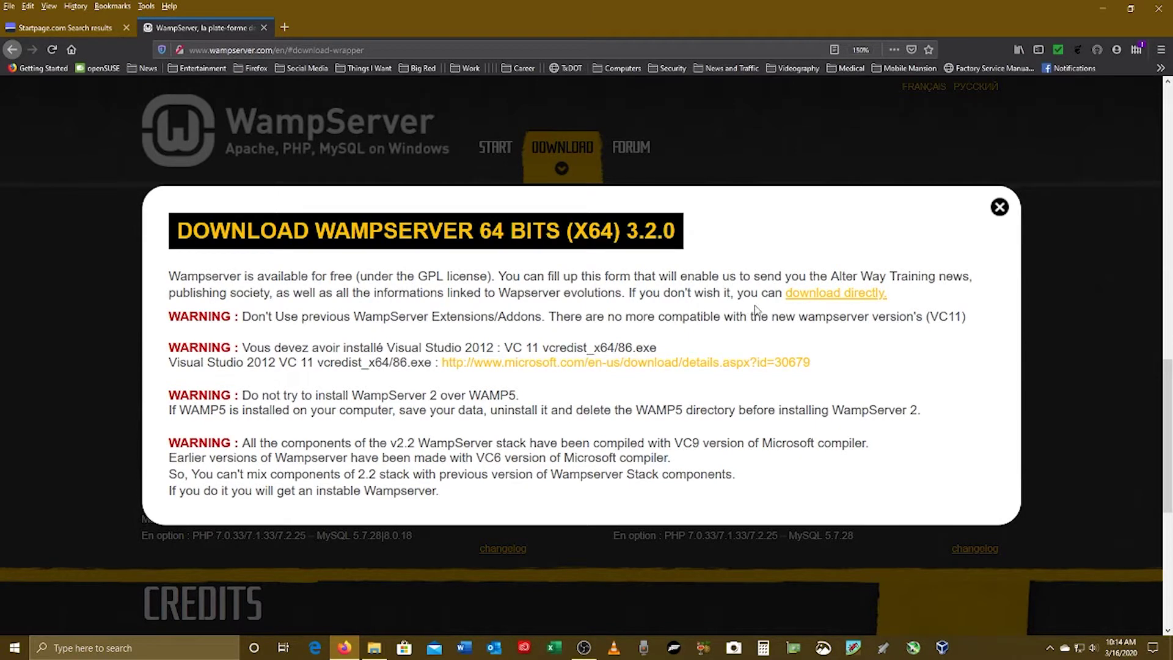
pyautogui.click(866, 294)
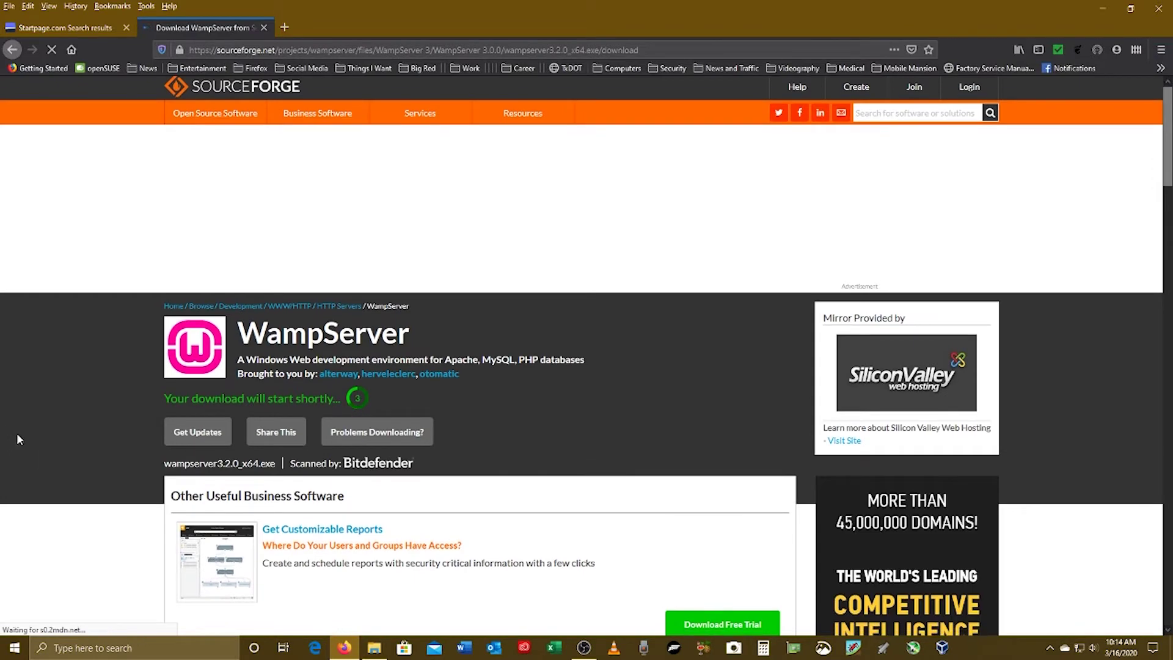
pyautogui.scroll(-1, 16, 434)
pyautogui.scroll(-2, 17, 437)
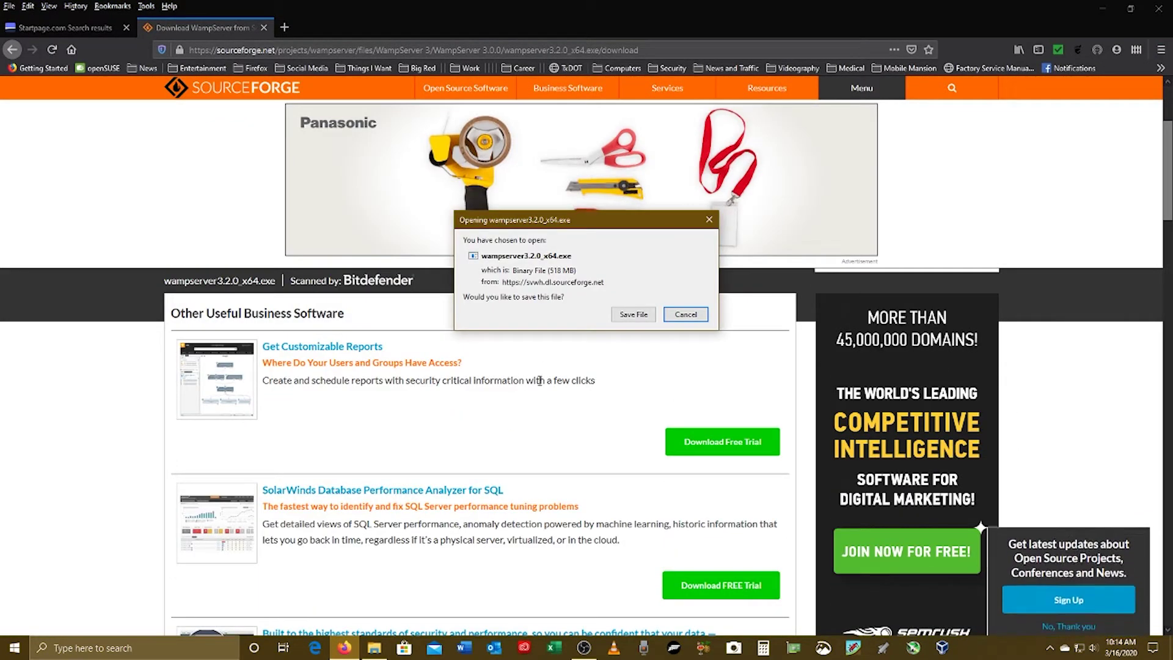
pyautogui.click(640, 316)
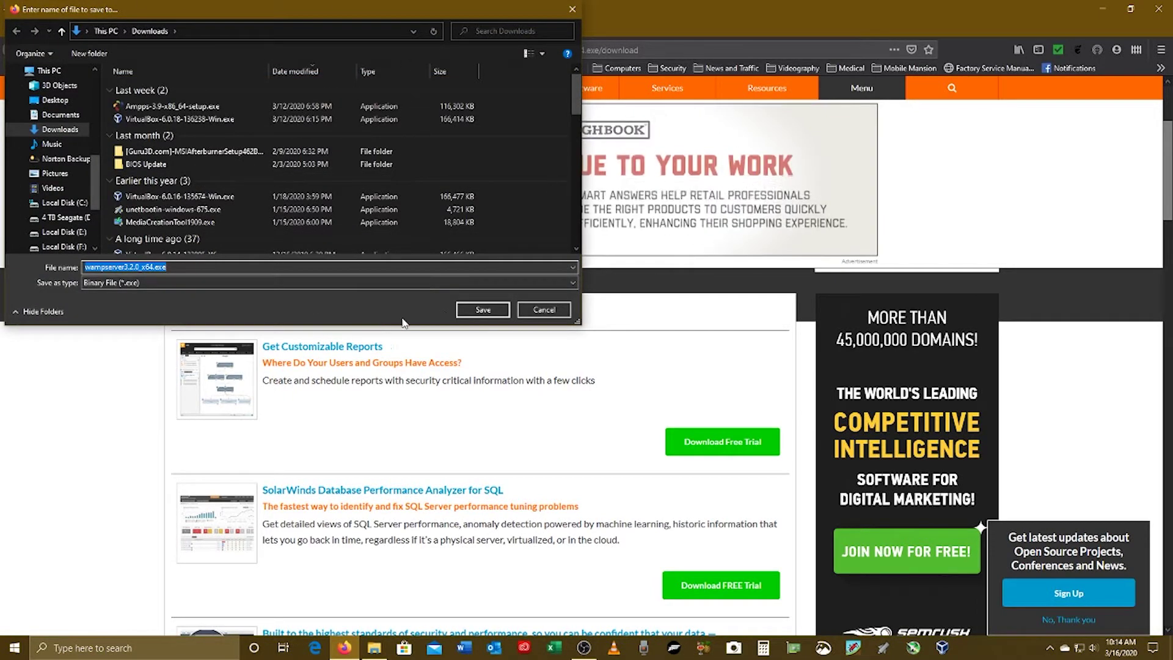
pyautogui.click(482, 309)
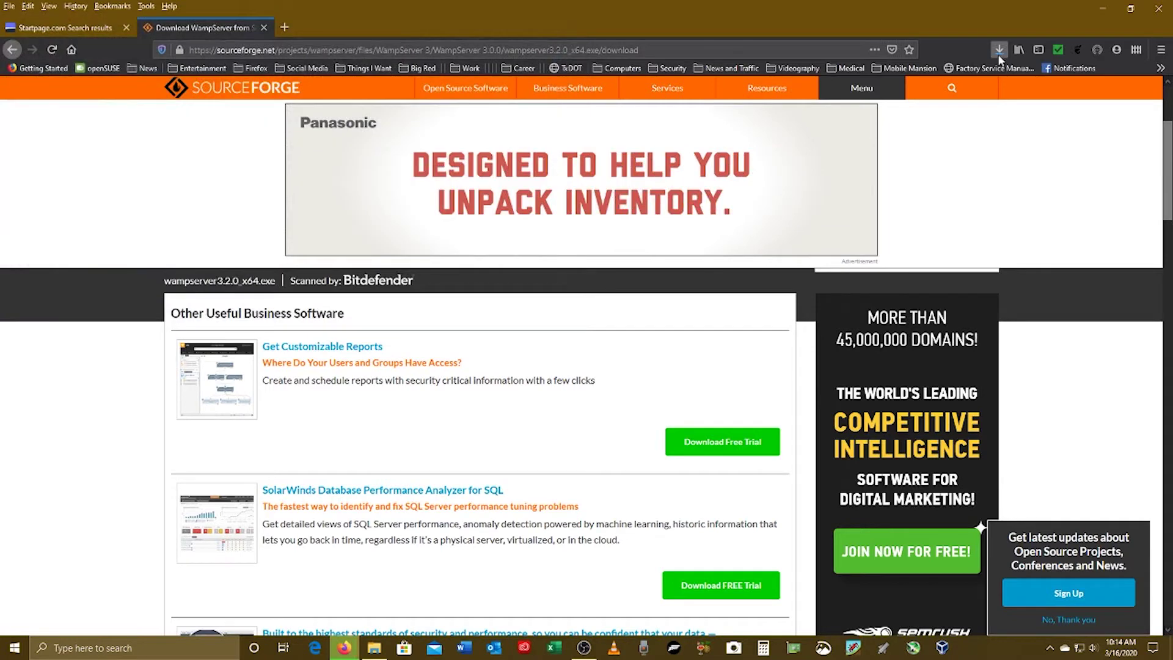
# - Show the downloaded wampserver3.2.0_x64.exe in its folder, close the browser, and start the installer with English as the setup language
pyautogui.click(998, 53)
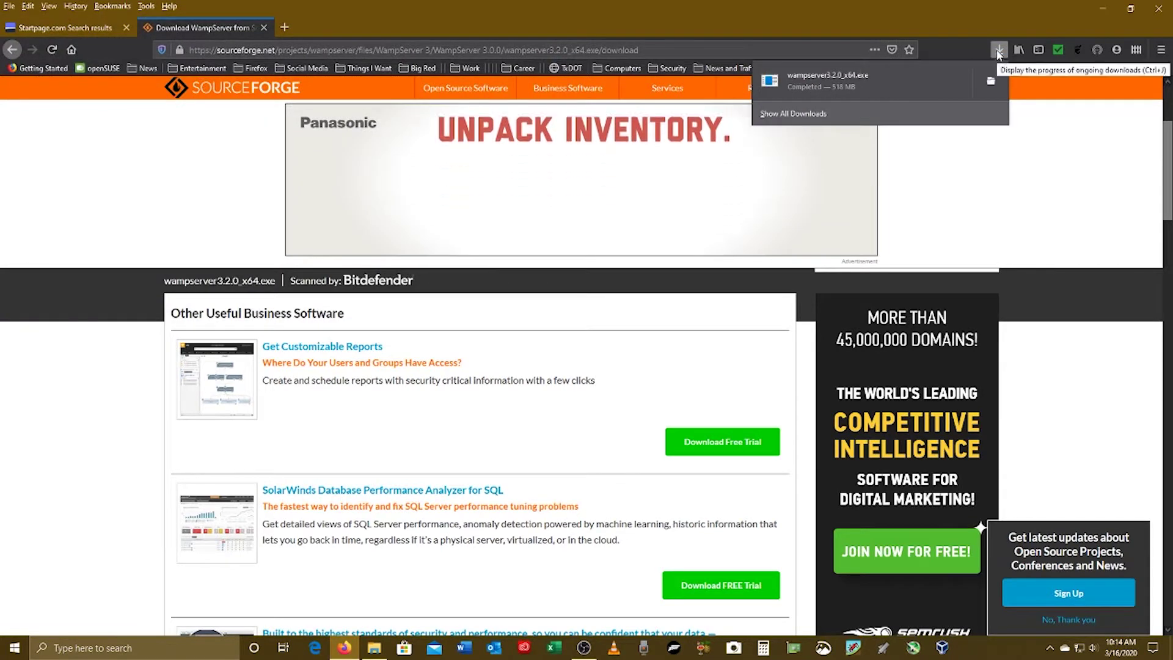
pyautogui.click(990, 87)
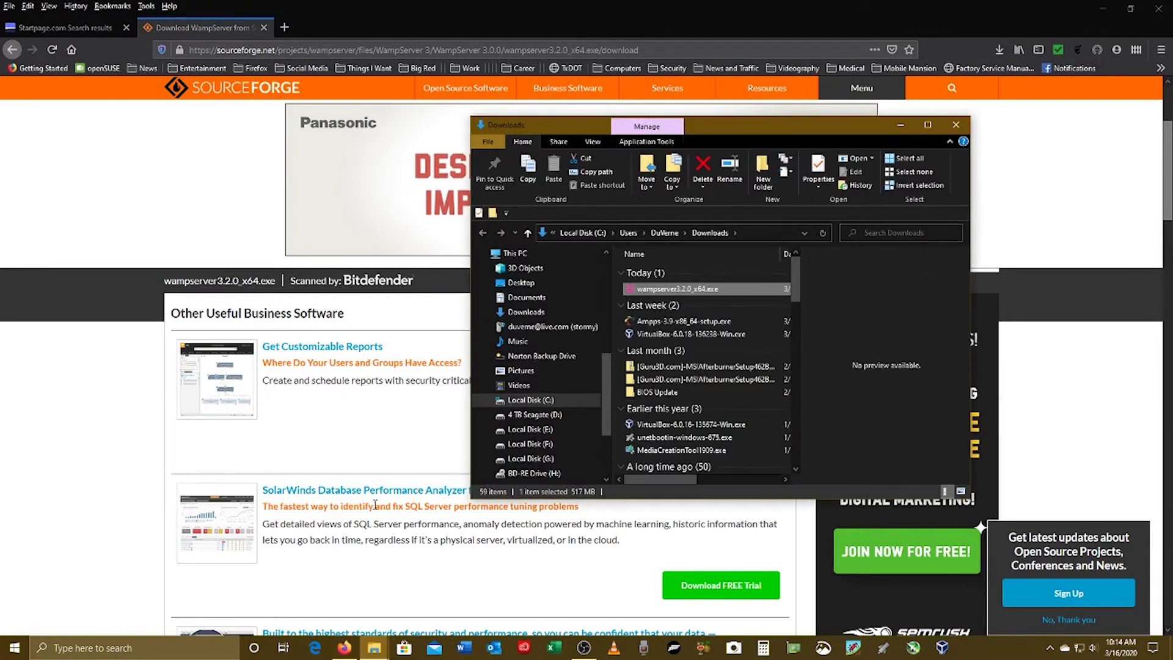
pyautogui.click(1160, 9)
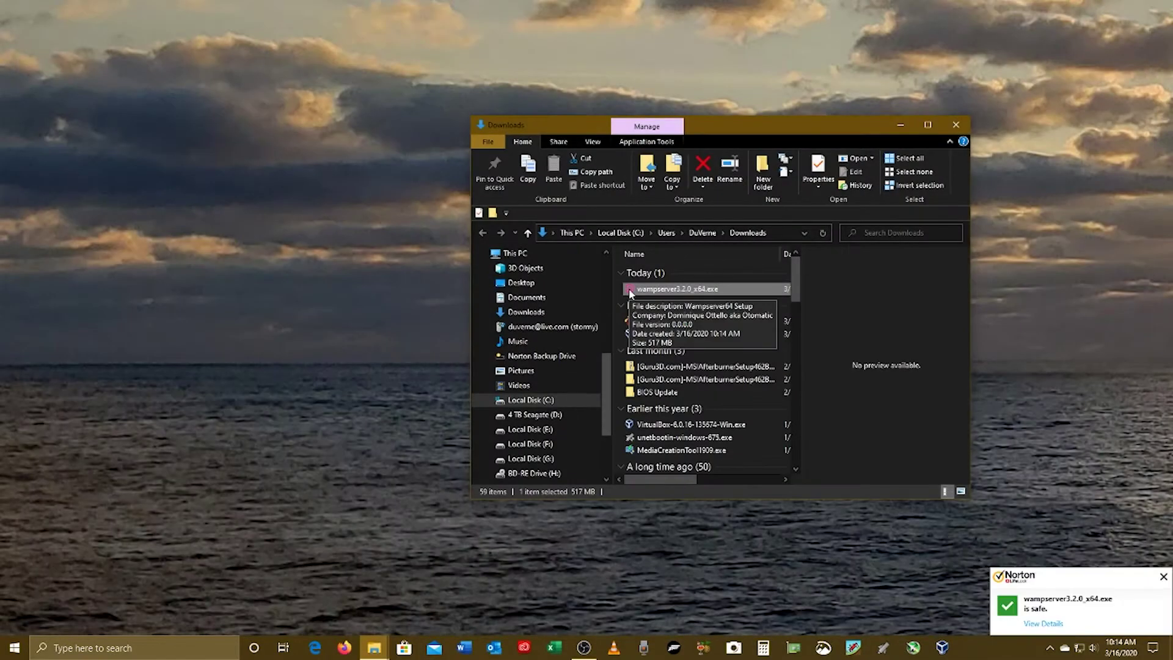
pyautogui.doubleClick(631, 289)
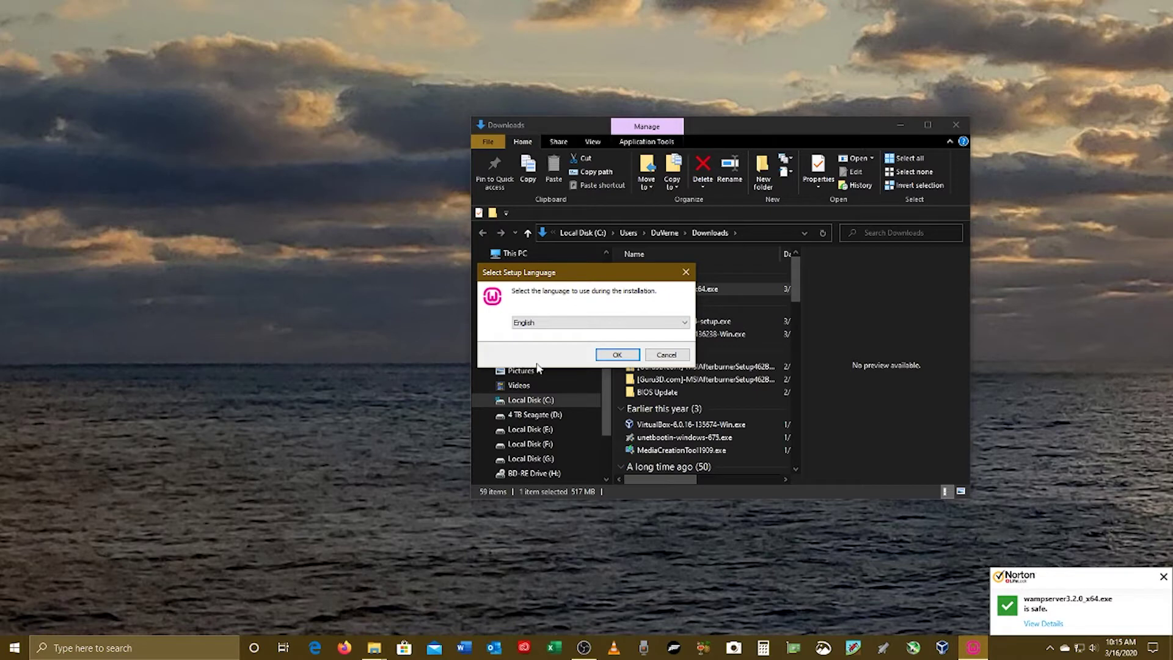
pyautogui.click(618, 355)
# - Review the WampServer license agreement, accept it and continue to the setup information page
pyautogui.scroll(-15, 621, 297)
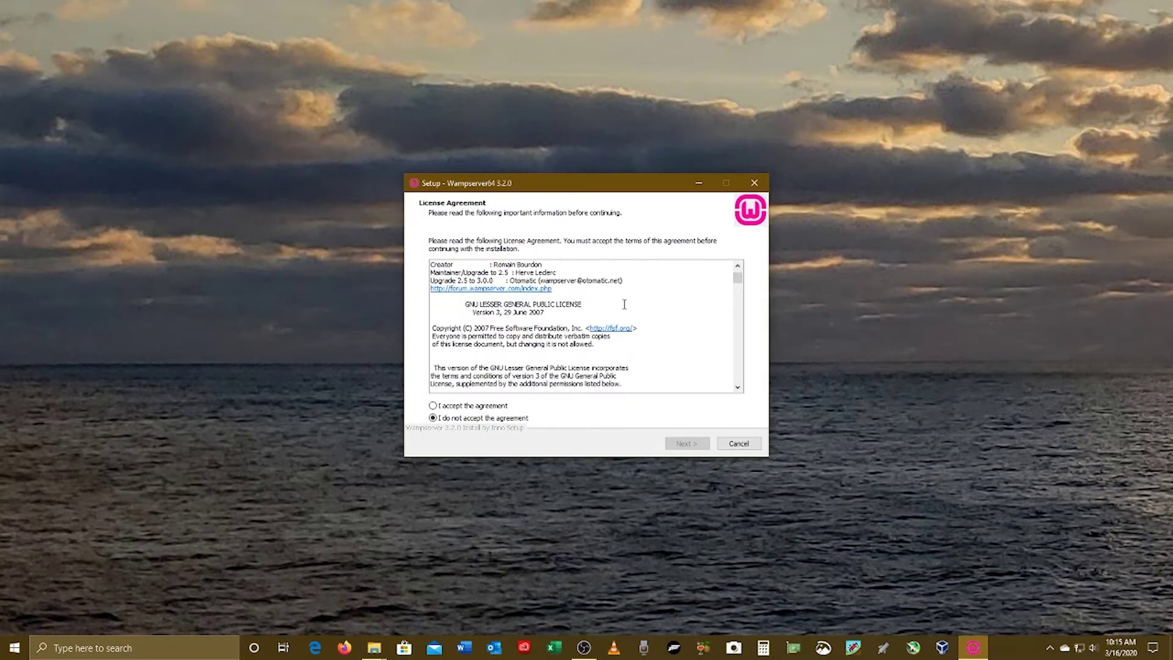
pyautogui.scroll(-10, 636, 311)
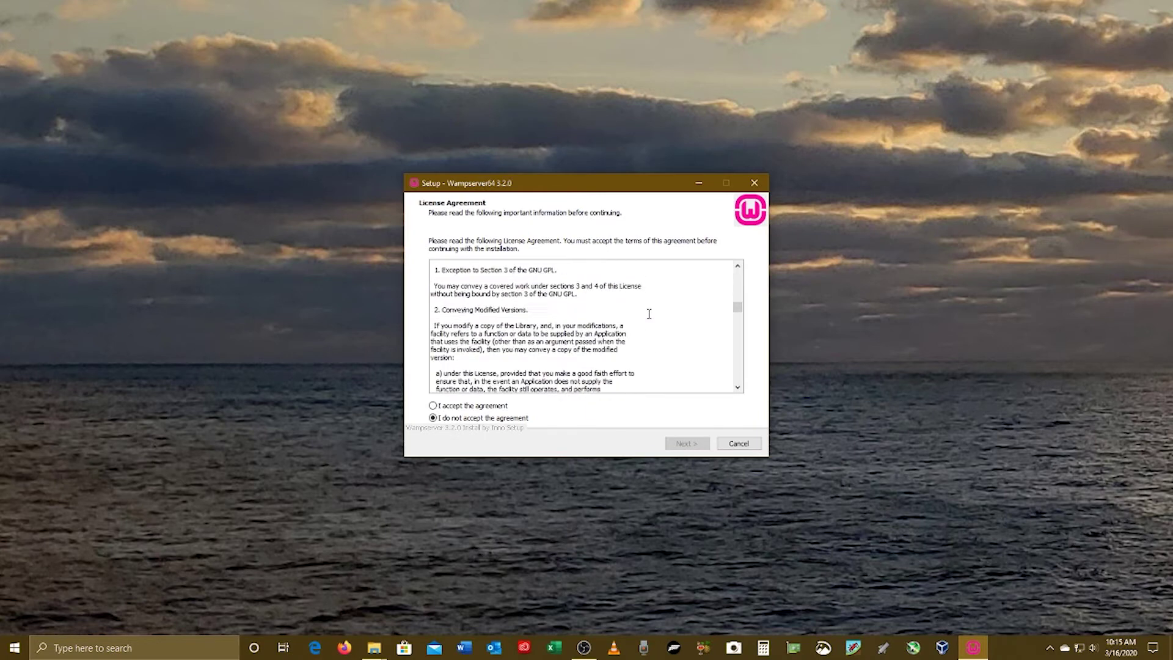
pyautogui.click(434, 406)
pyautogui.press('Return')
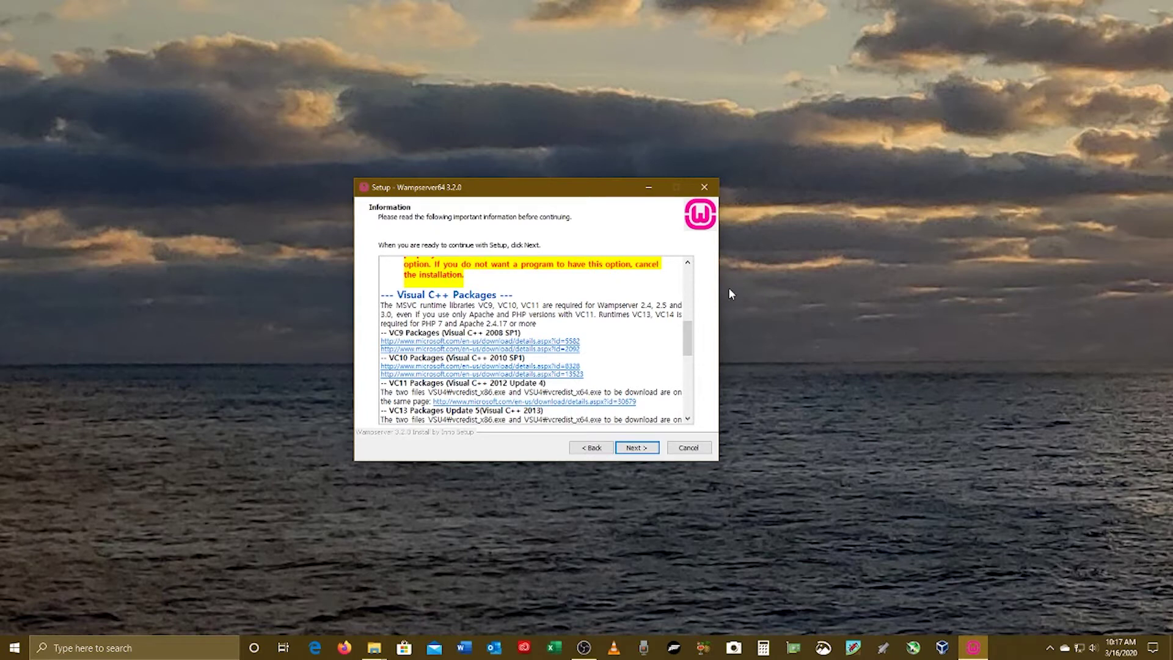
# - Try the VC9 (Visual C++ 2008 SP1) package links listed in the setup information, closing the browser after each
pyautogui.scroll(-2, 617, 323)
pyautogui.scroll(4, 623, 348)
pyautogui.scroll(-2, 636, 390)
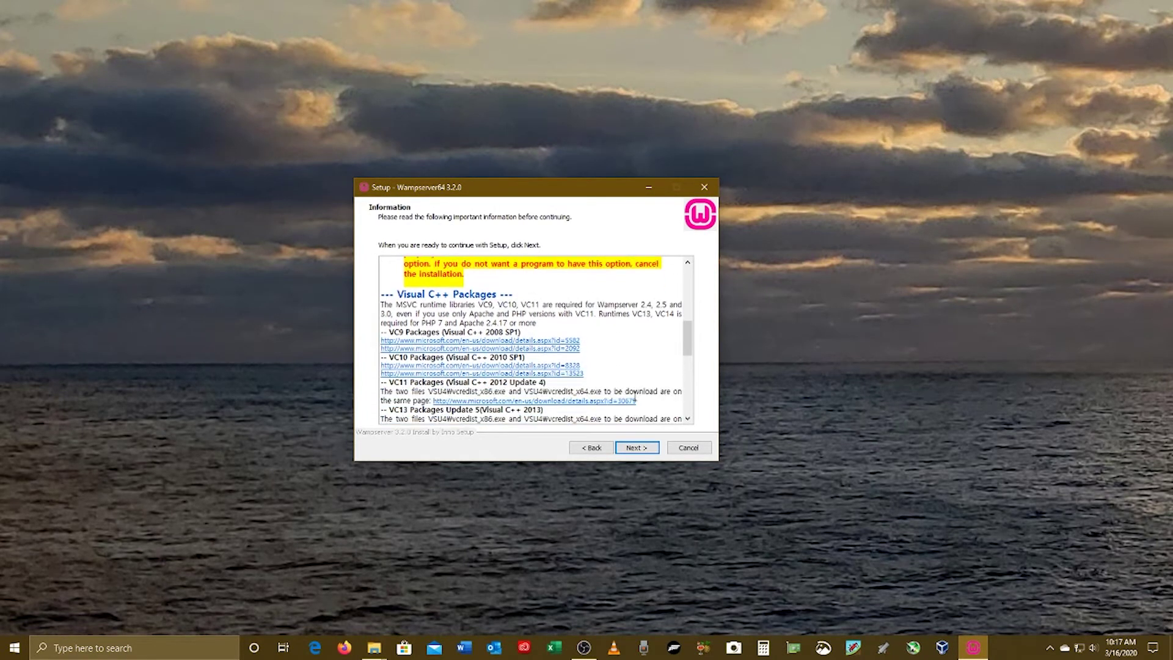
pyautogui.click(526, 347)
pyautogui.scroll(-2, 98, 447)
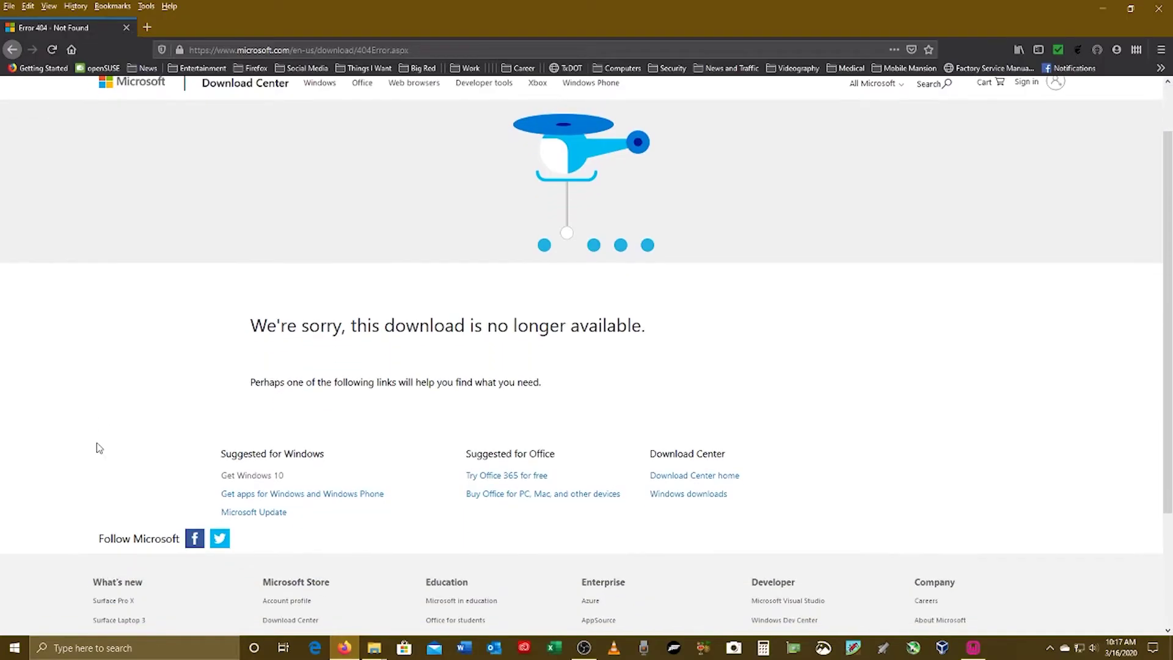
pyautogui.scroll(3, 100, 455)
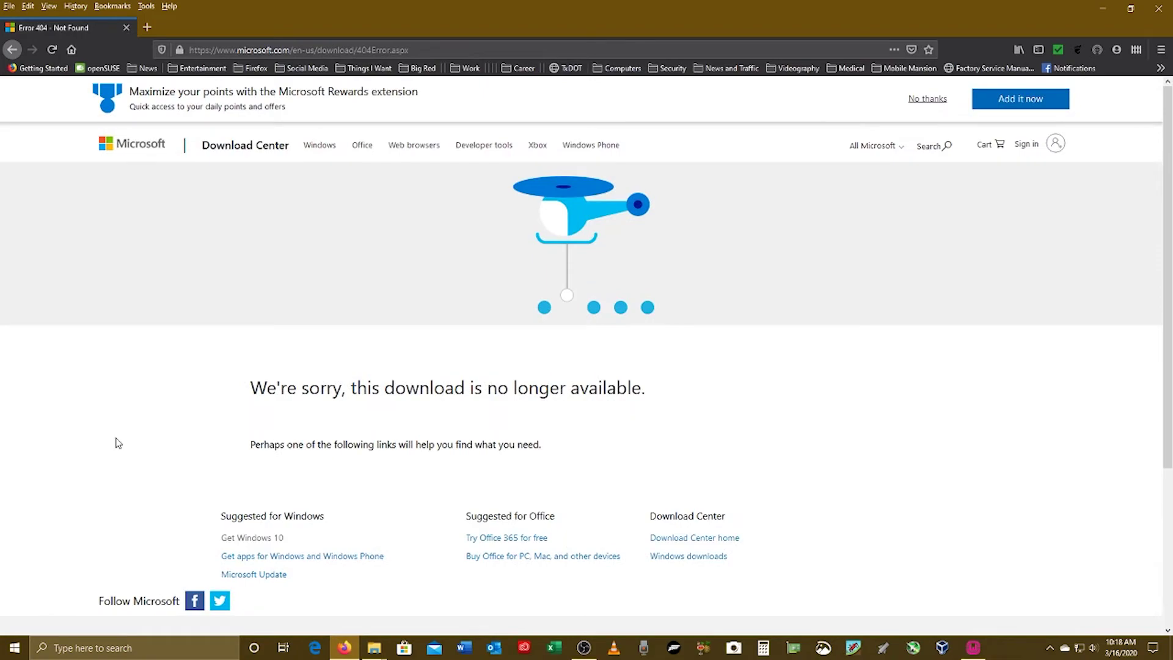
pyautogui.click(1158, 8)
pyautogui.click(536, 349)
pyautogui.click(1162, 8)
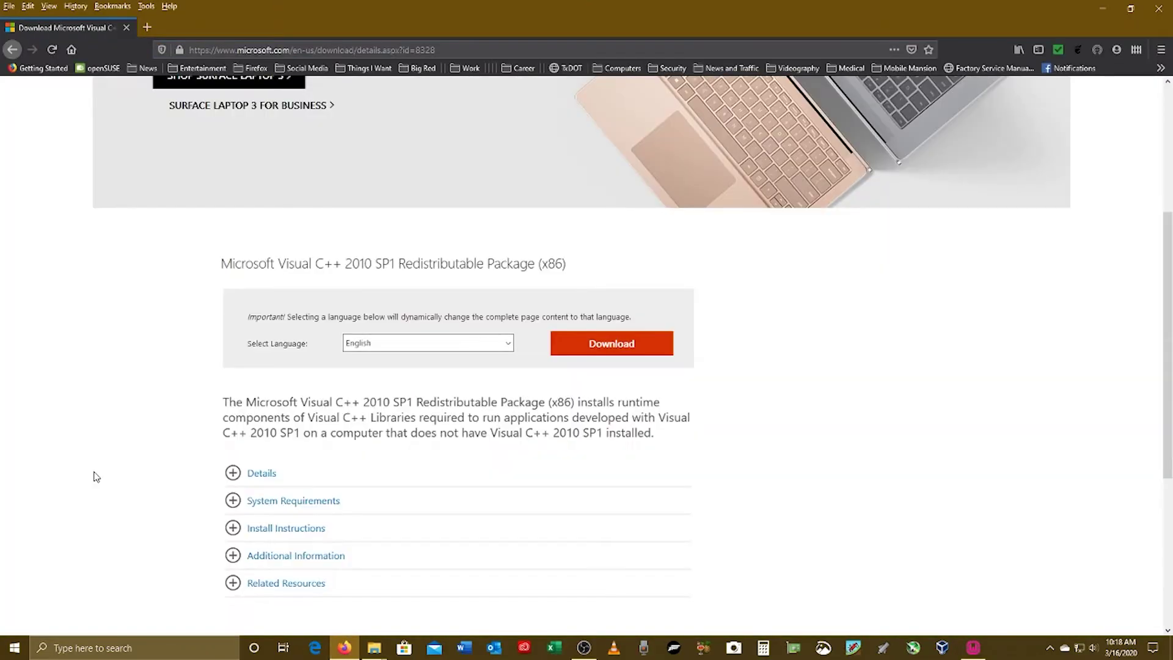
# - Download the English Microsoft Visual C++ 2010 SP1 Redistributable Package (x86) and save vcredist_x86.exe
pyautogui.click(635, 351)
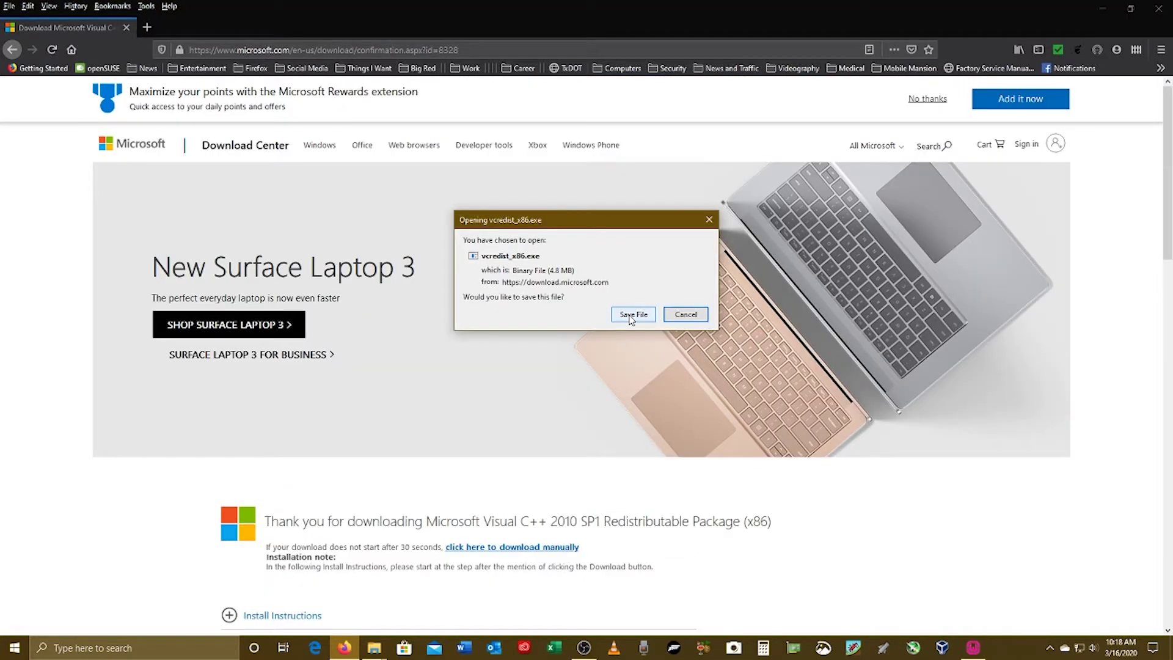
pyautogui.click(632, 314)
pyautogui.click(482, 312)
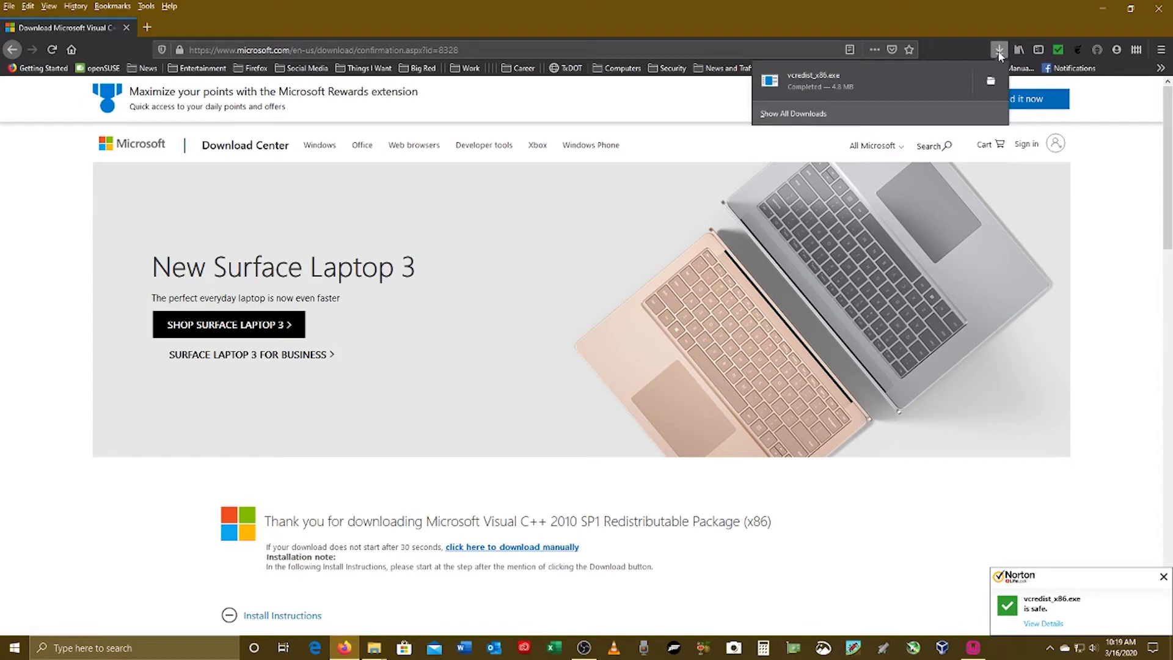
# - Run the downloaded vcredist_x86.exe and cancel out of its redistributable maintenance wizard
pyautogui.click(805, 80)
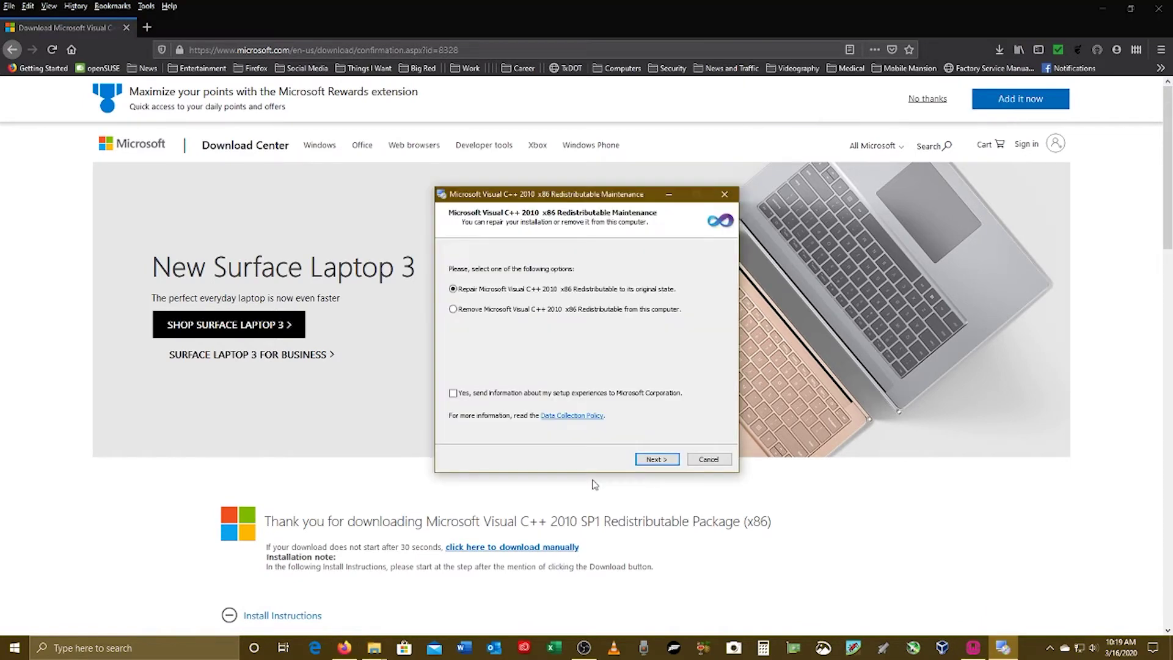
pyautogui.click(659, 460)
pyautogui.click(709, 459)
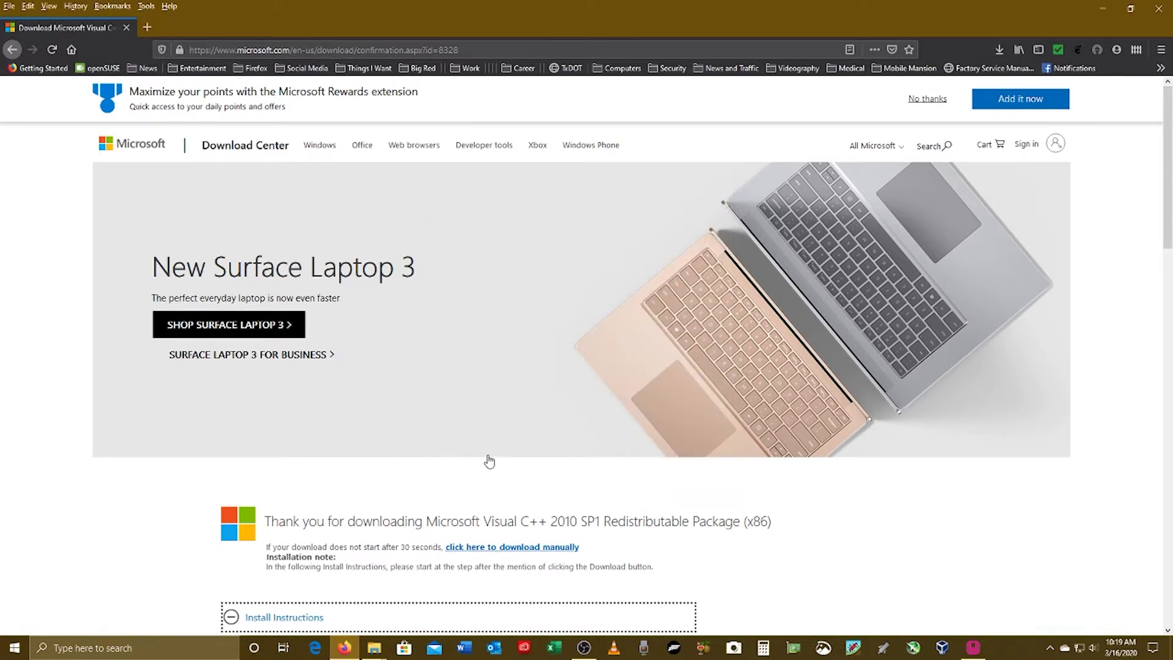
# - Download the Visual C++ 2010 SP1 Redistributable Package (x86) again from the first VC10 link in the setup information, saving vcredist_x86.exe
pyautogui.click(1103, 9)
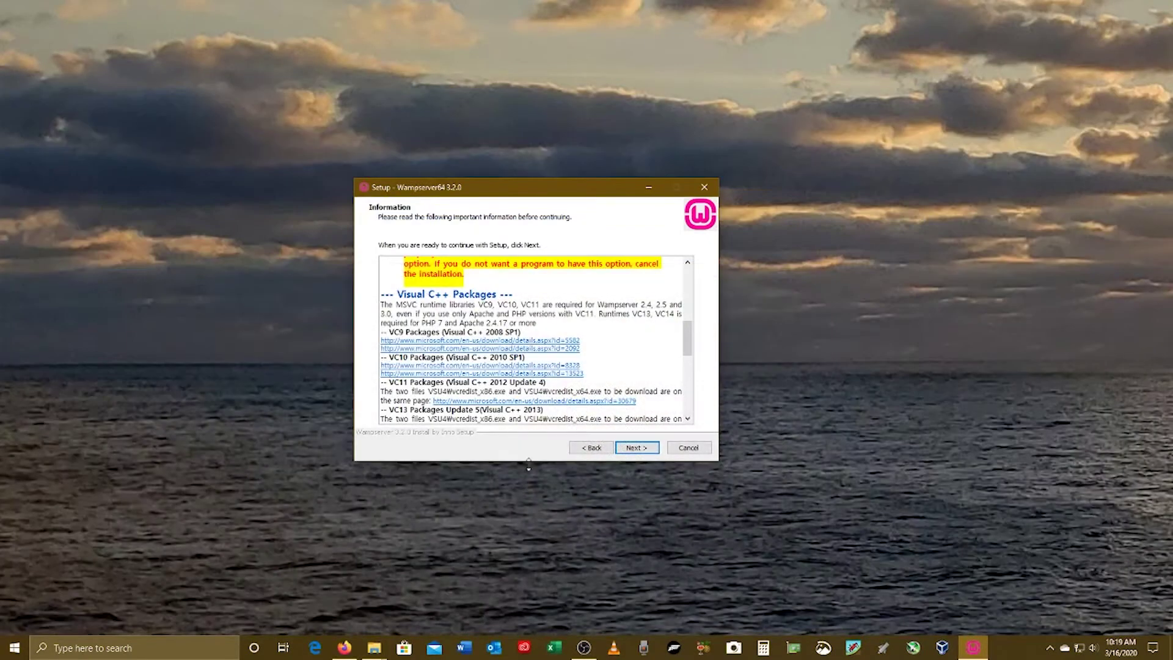
pyautogui.click(518, 366)
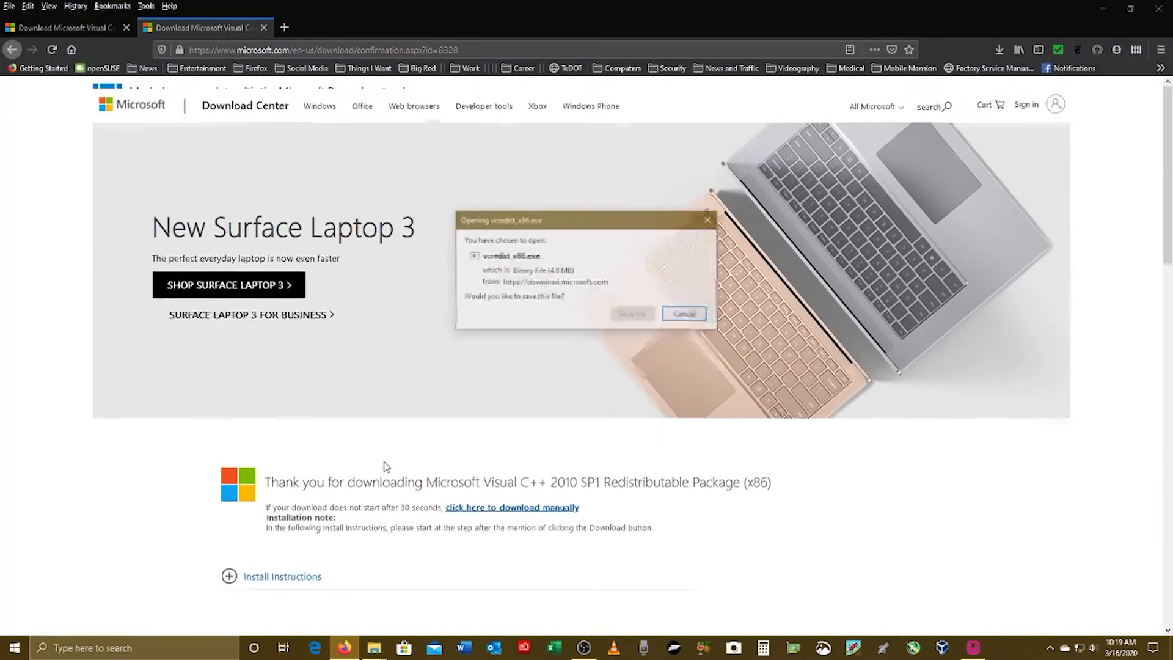
pyautogui.click(631, 313)
pyautogui.press('Return')
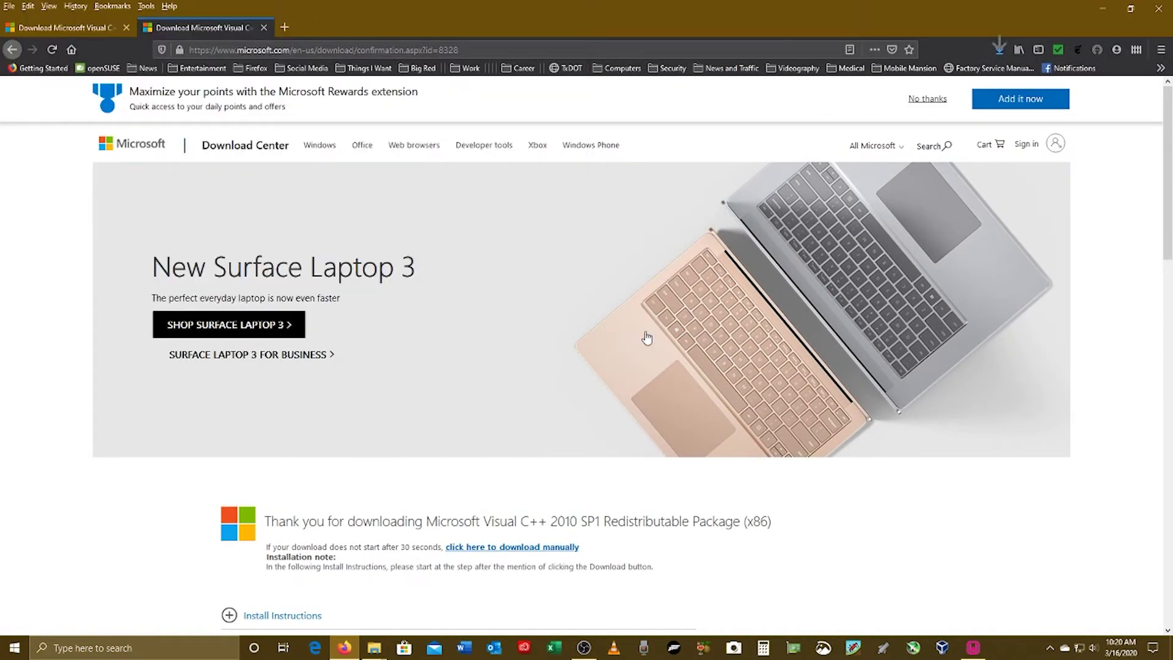
pyautogui.click(999, 49)
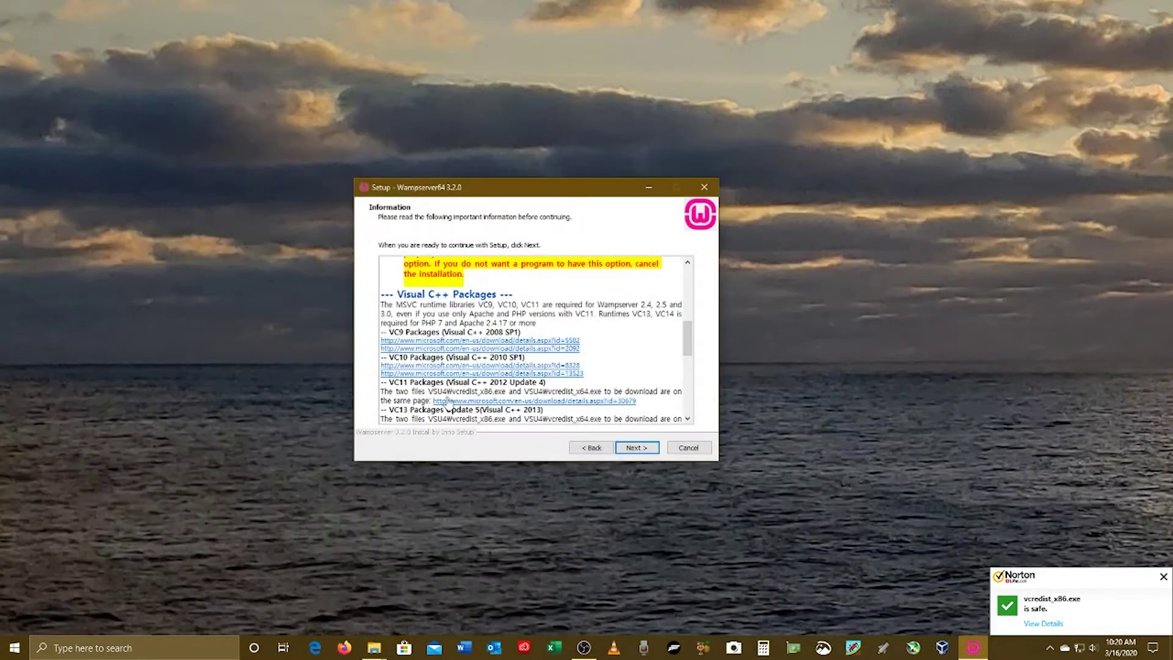
# - Download the English Visual C++ 2010 SP1 Redistributable Package (x64) from the second VC10 link and save vcredist_x64.exe in Downloads
pyautogui.click(548, 374)
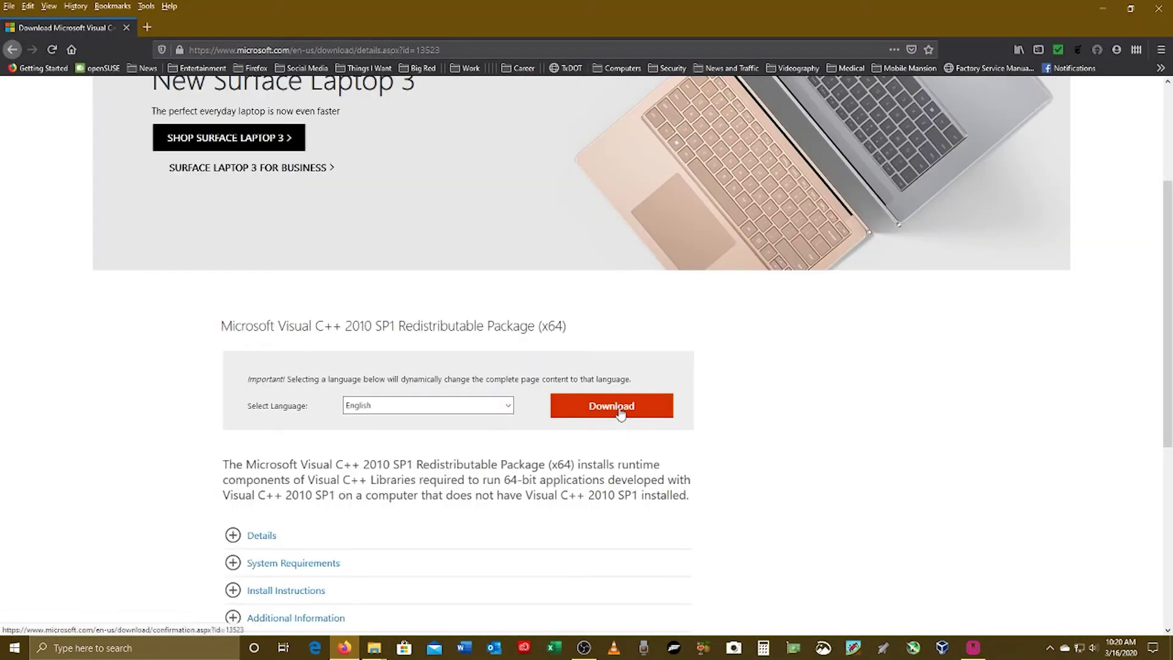
pyautogui.click(620, 412)
pyautogui.click(639, 314)
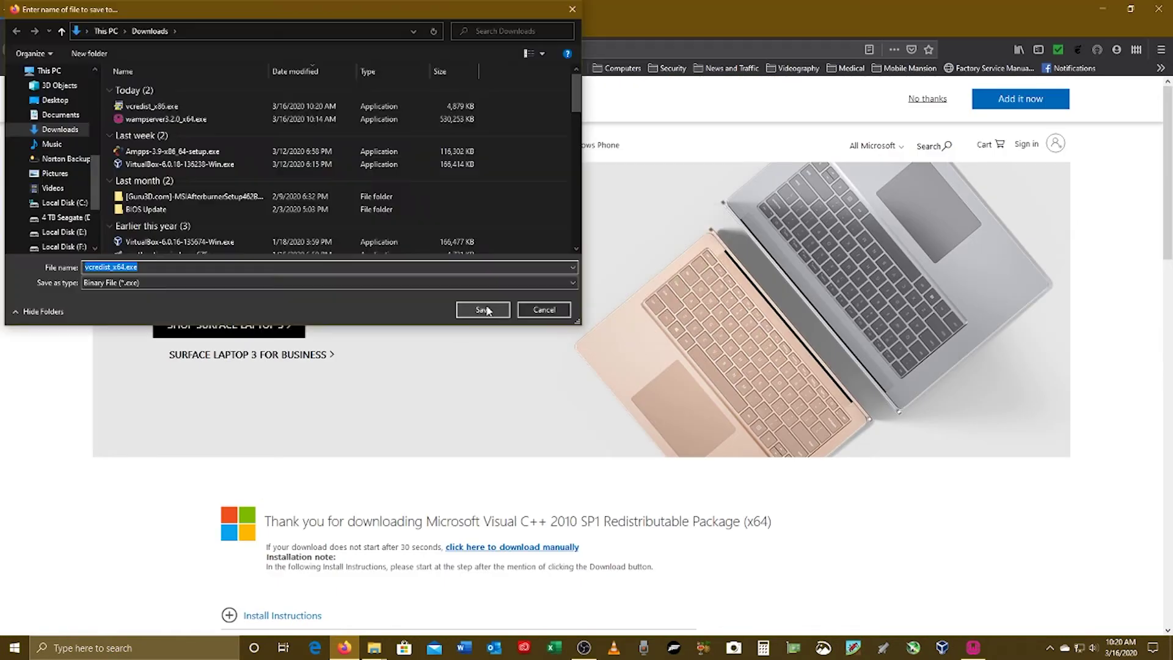
pyautogui.click(483, 310)
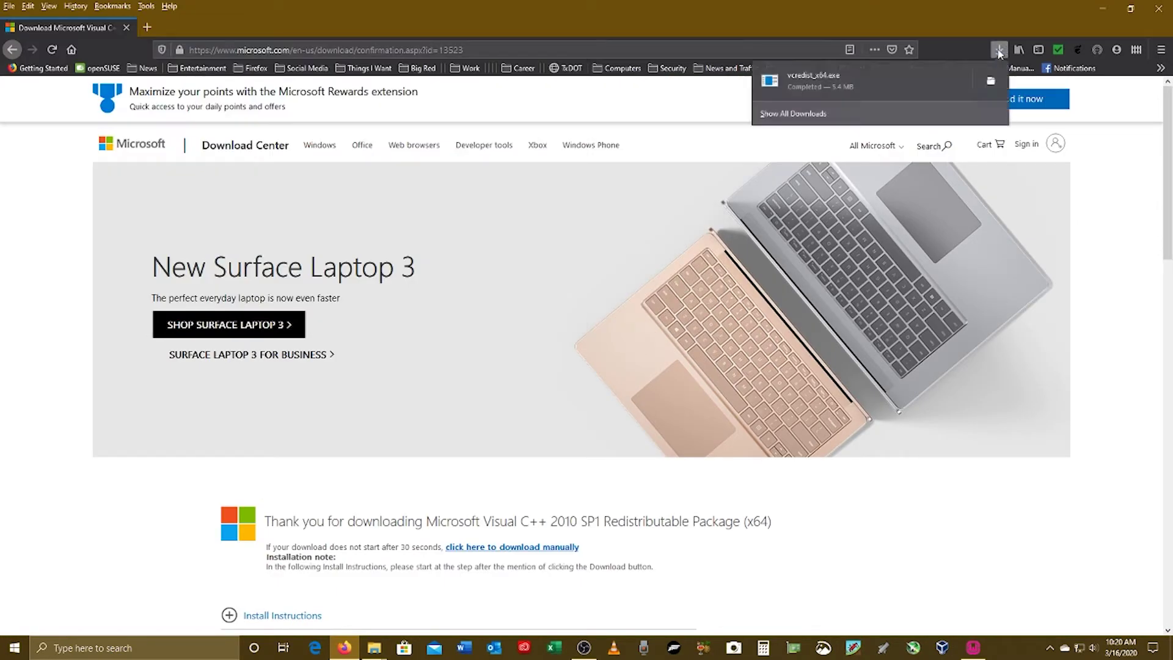
# - Run the downloaded vcredist_x64.exe, start repairing the Visual C++ 2010 x64 Redistributable and close the maintenance wizard
pyautogui.click(816, 77)
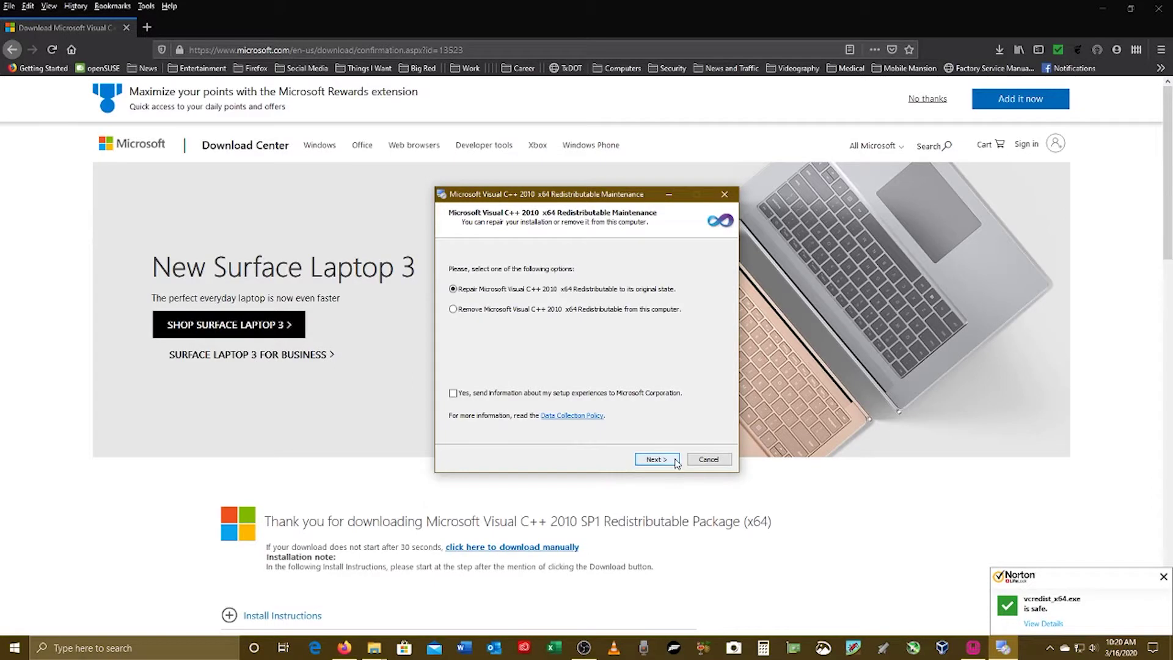
pyautogui.click(662, 459)
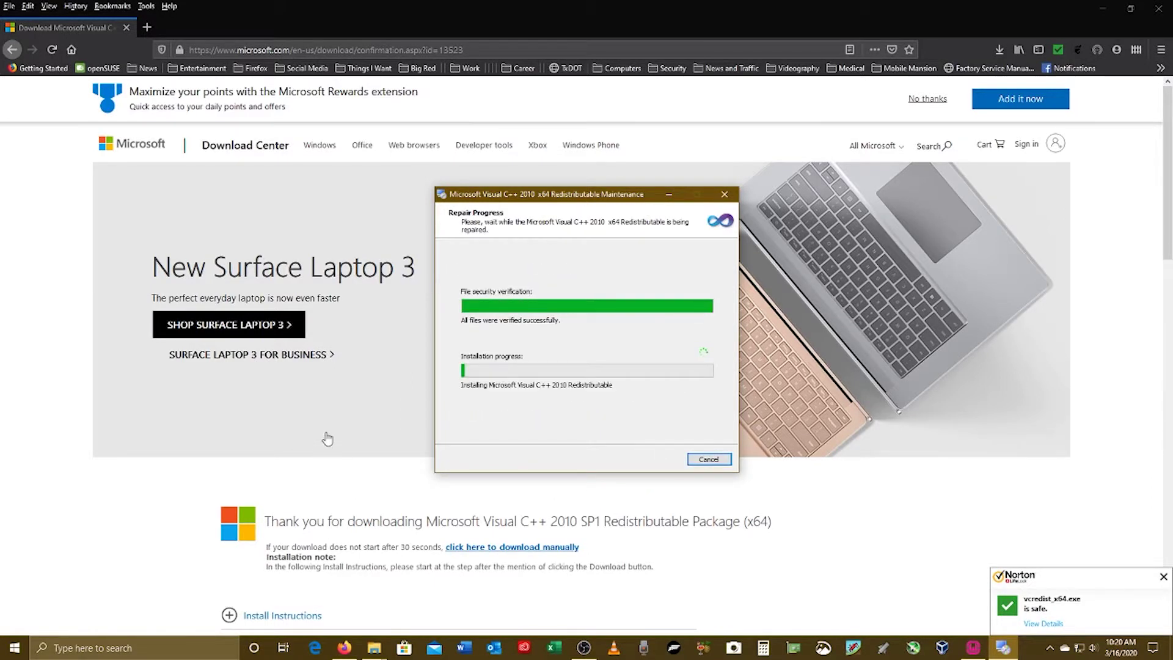
pyautogui.click(724, 462)
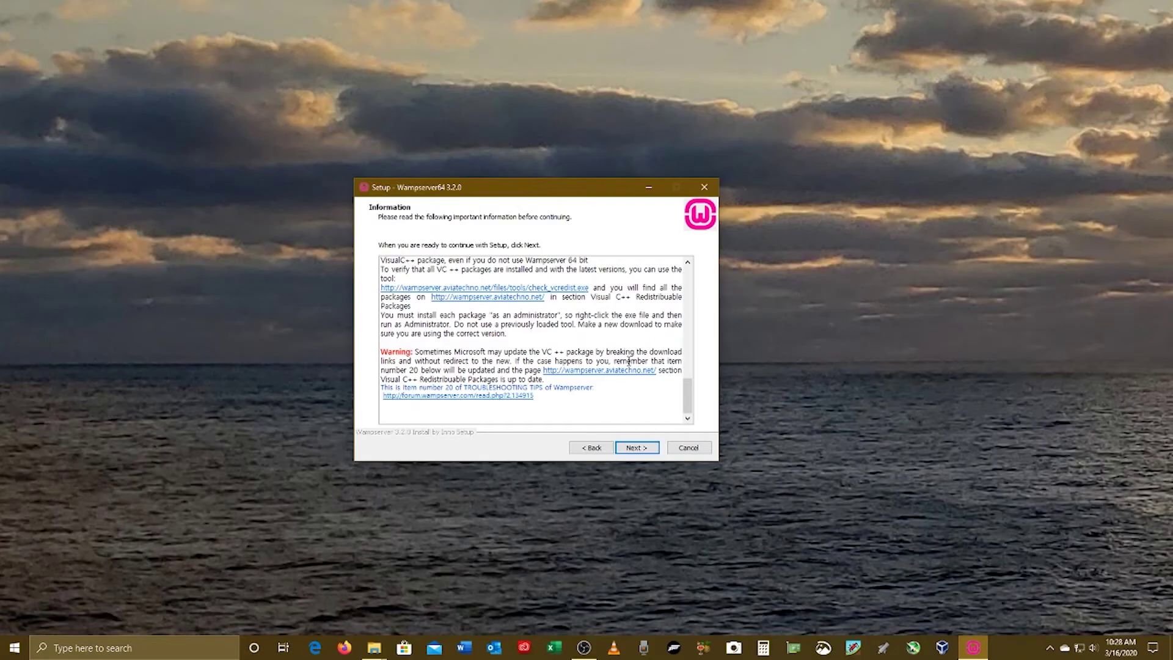
# - Review the notes on required 32-bit and 64-bit VC++ packages in the setup information and exit the WampServer setup
pyautogui.scroll(1, 629, 361)
pyautogui.scroll(2, 629, 361)
pyautogui.scroll(-1, 628, 361)
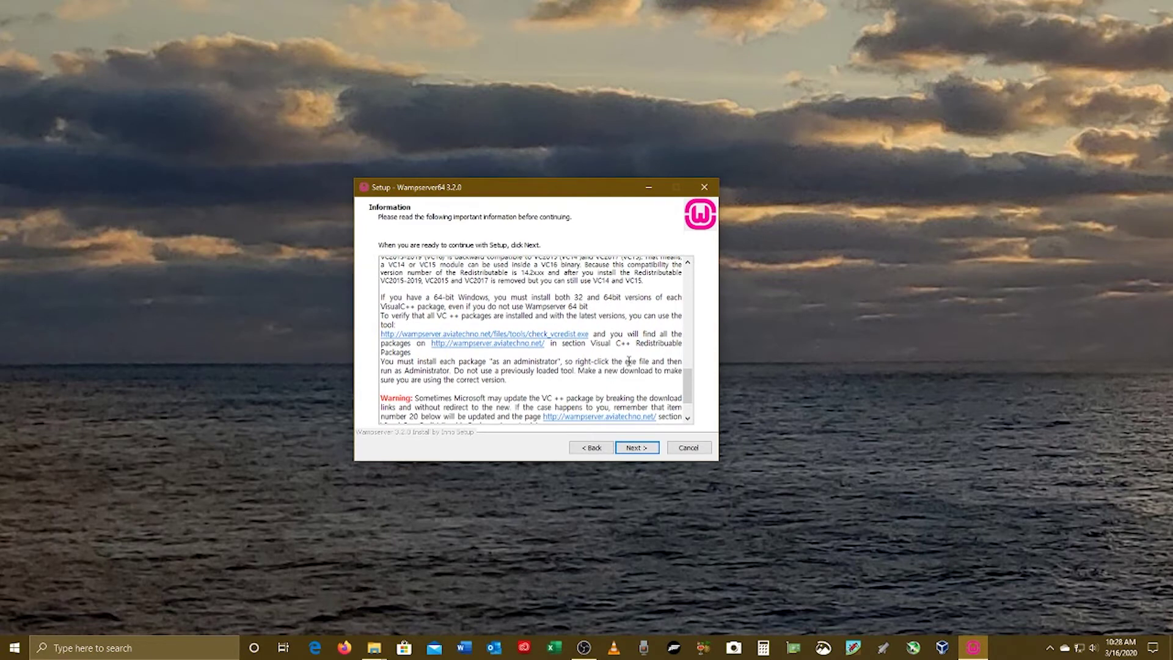
pyautogui.click(689, 448)
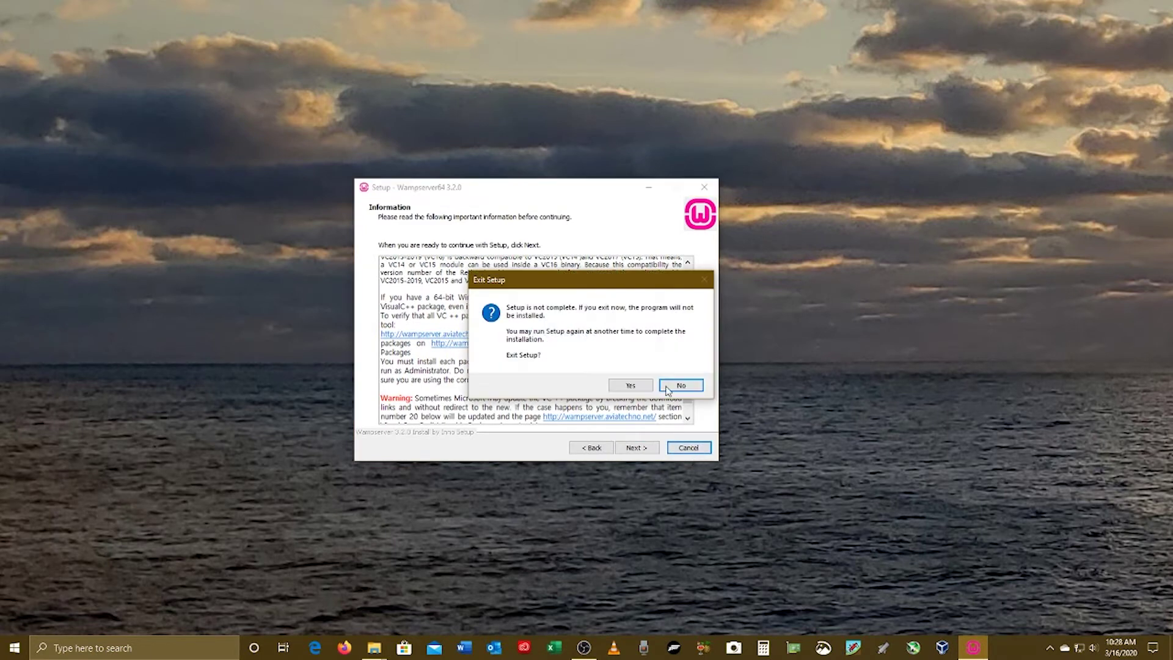
pyautogui.click(632, 386)
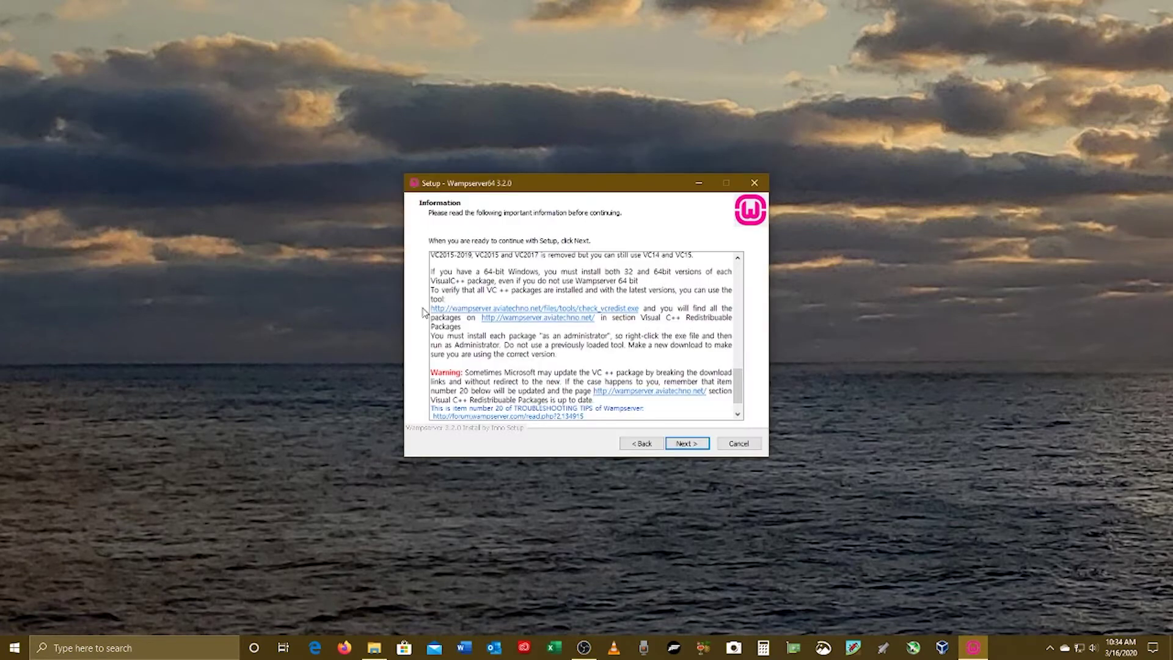
# - Download the VC++ package verification tool from the link in the setup information, save check_vcredist.exe and launch it
pyautogui.click(566, 311)
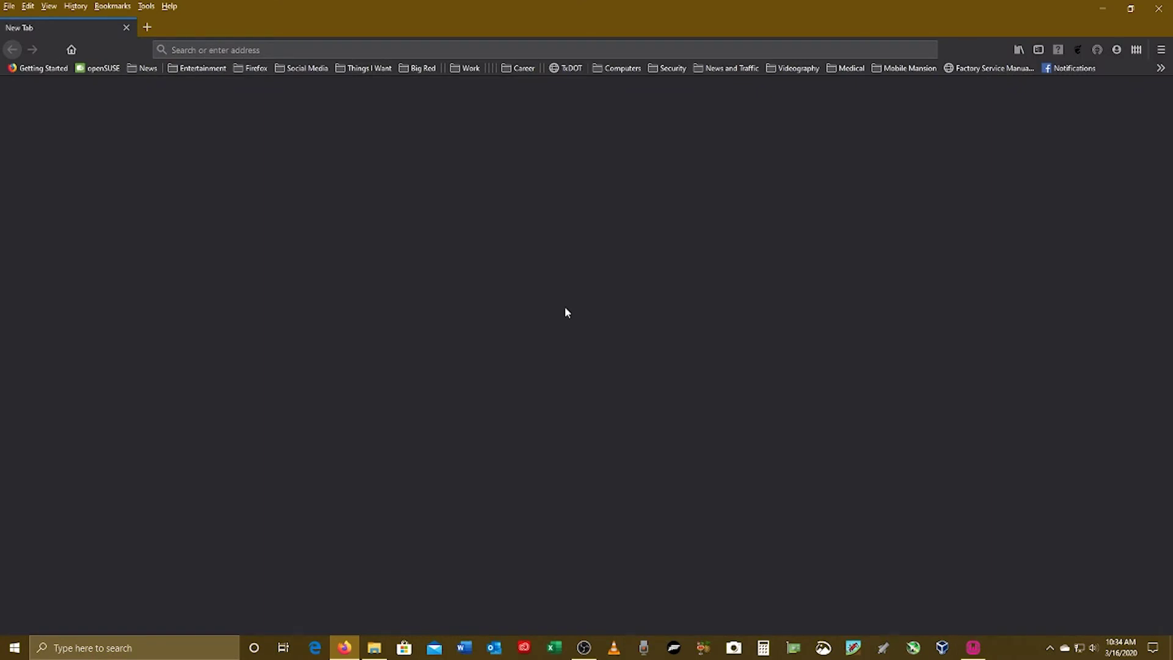
pyautogui.click(629, 316)
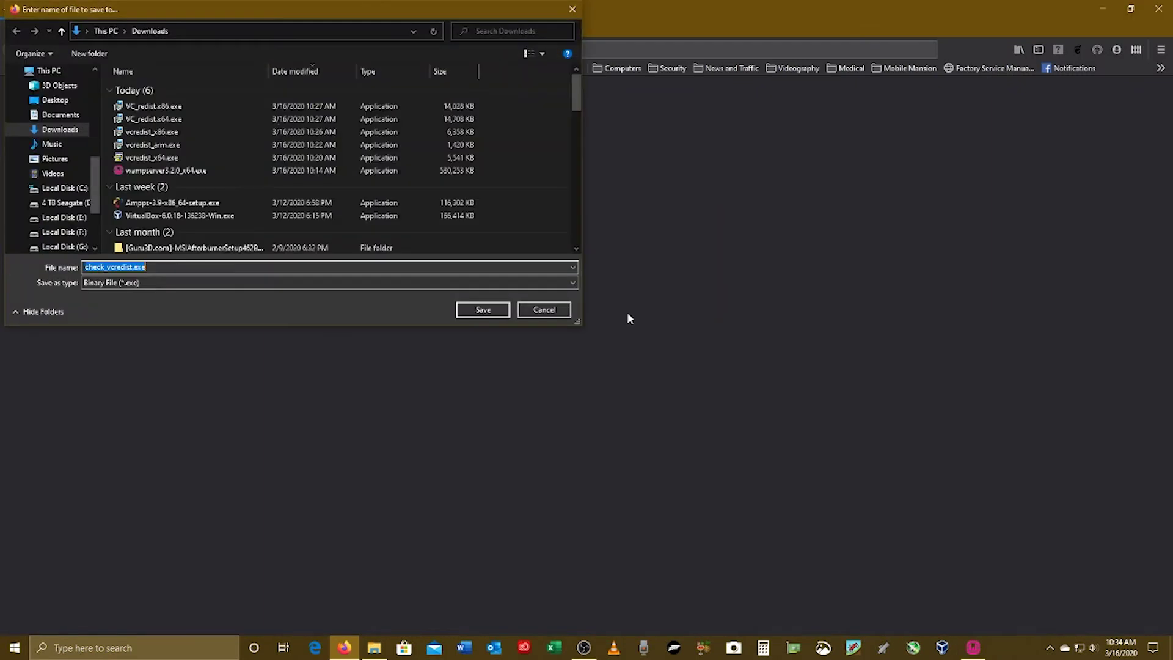
pyautogui.click(480, 311)
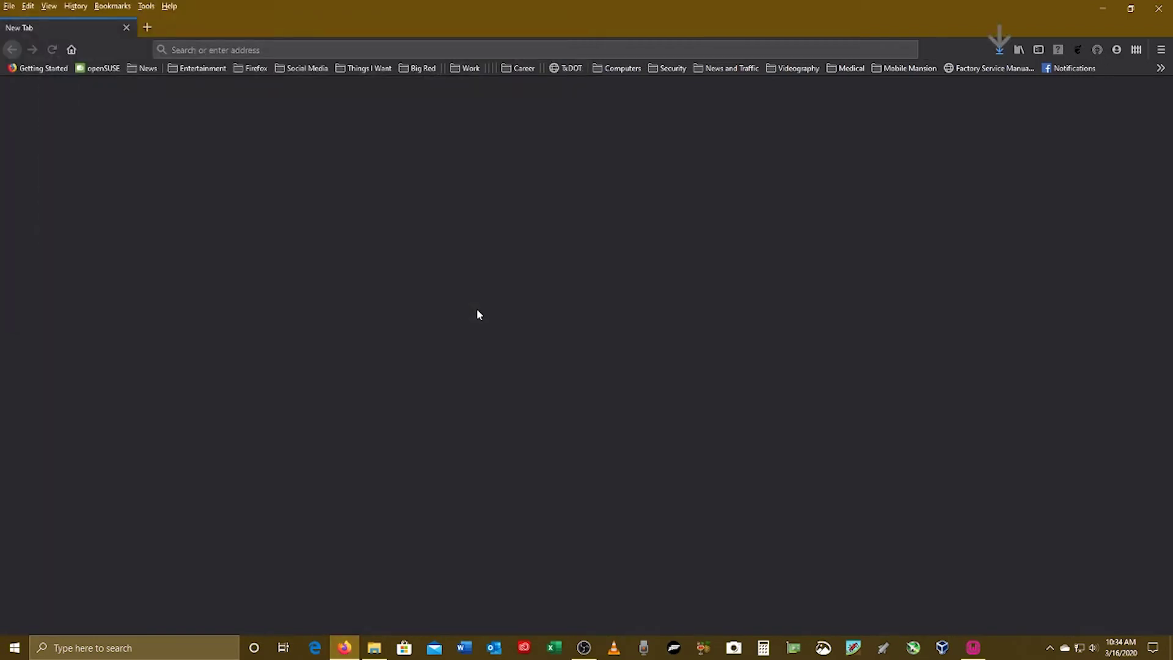
pyautogui.click(999, 49)
pyautogui.click(815, 80)
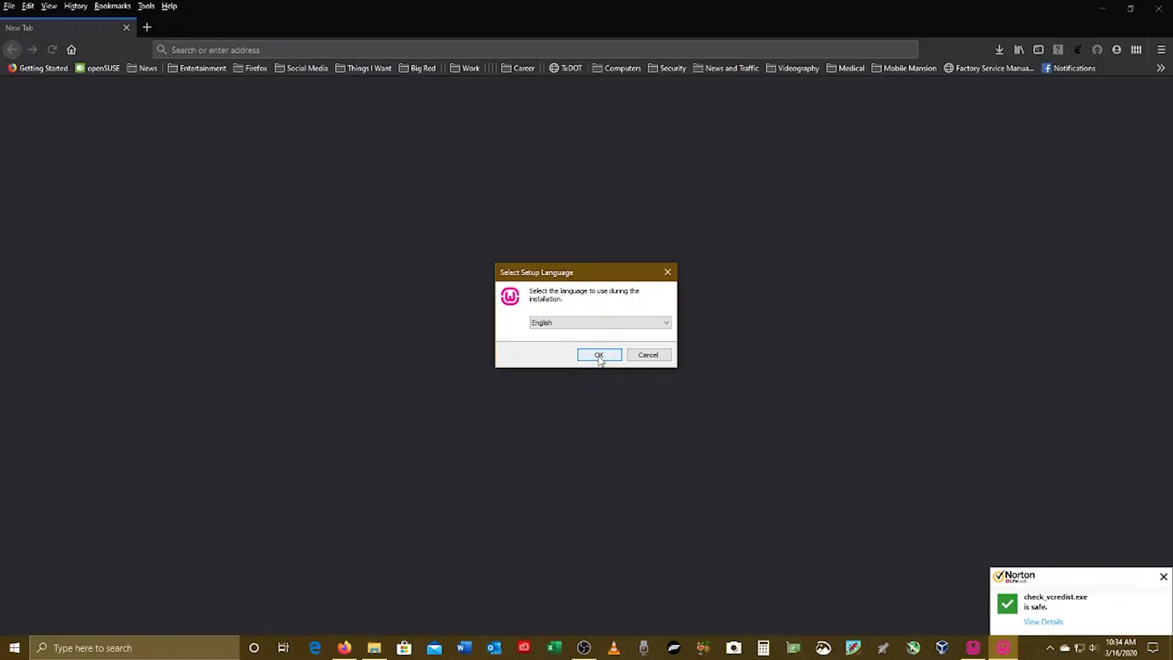
# - Run the VC++ package check in English and save its results as check_vcredist_result.txt in the Documents folder
pyautogui.click(599, 357)
pyautogui.click(652, 423)
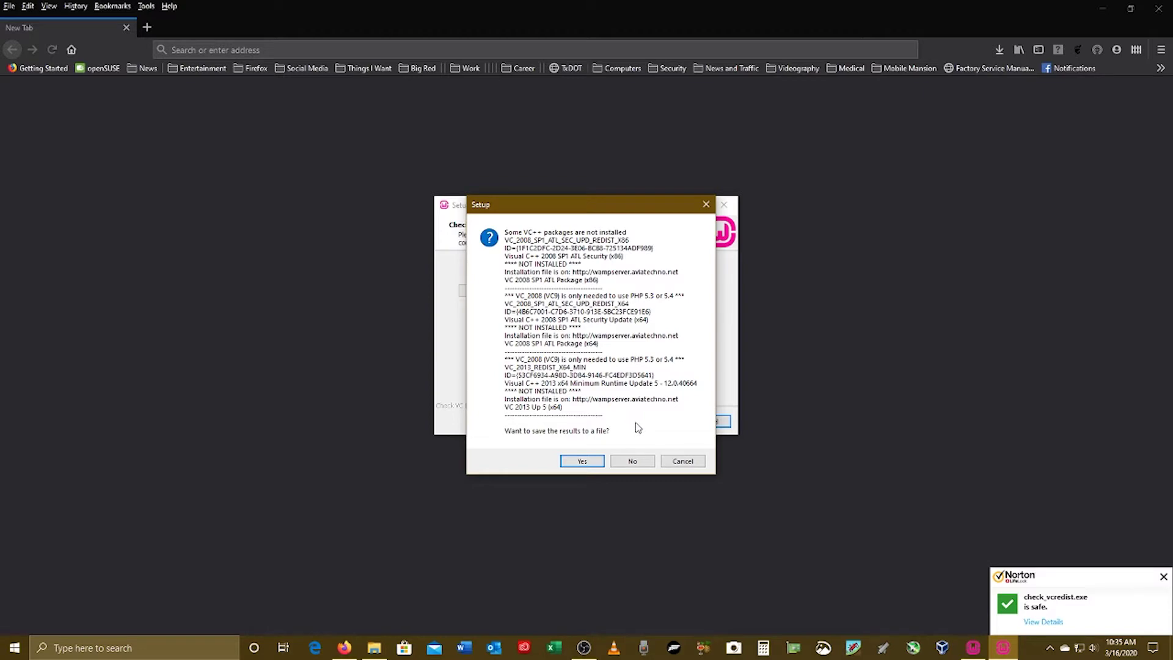
pyautogui.click(582, 462)
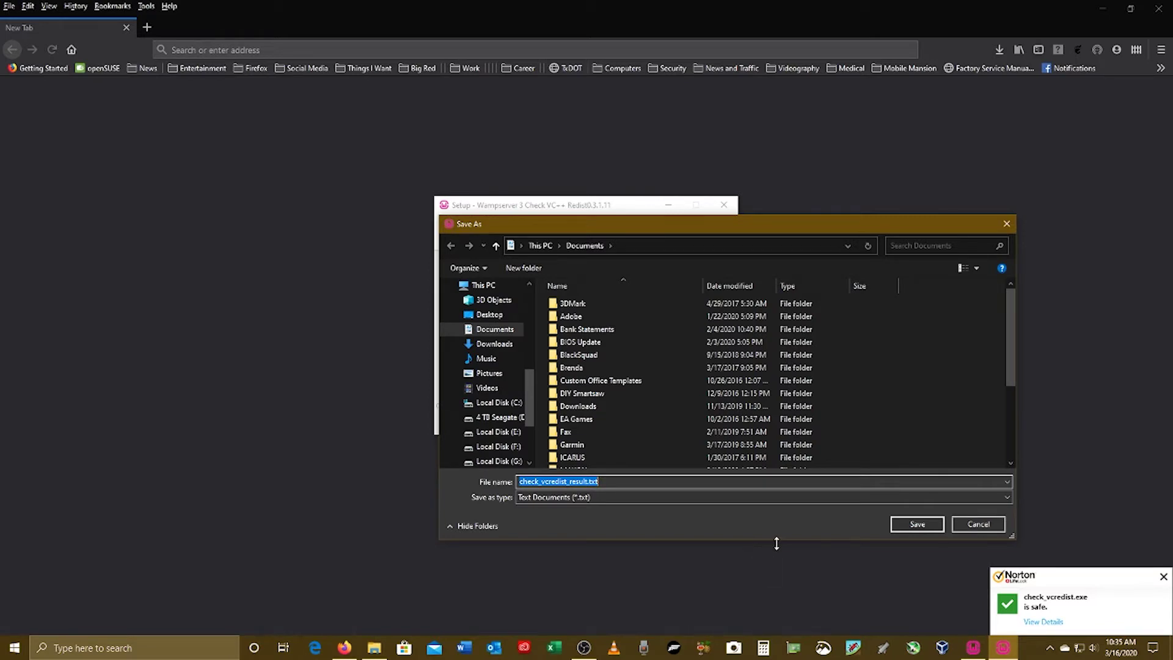
pyautogui.click(914, 524)
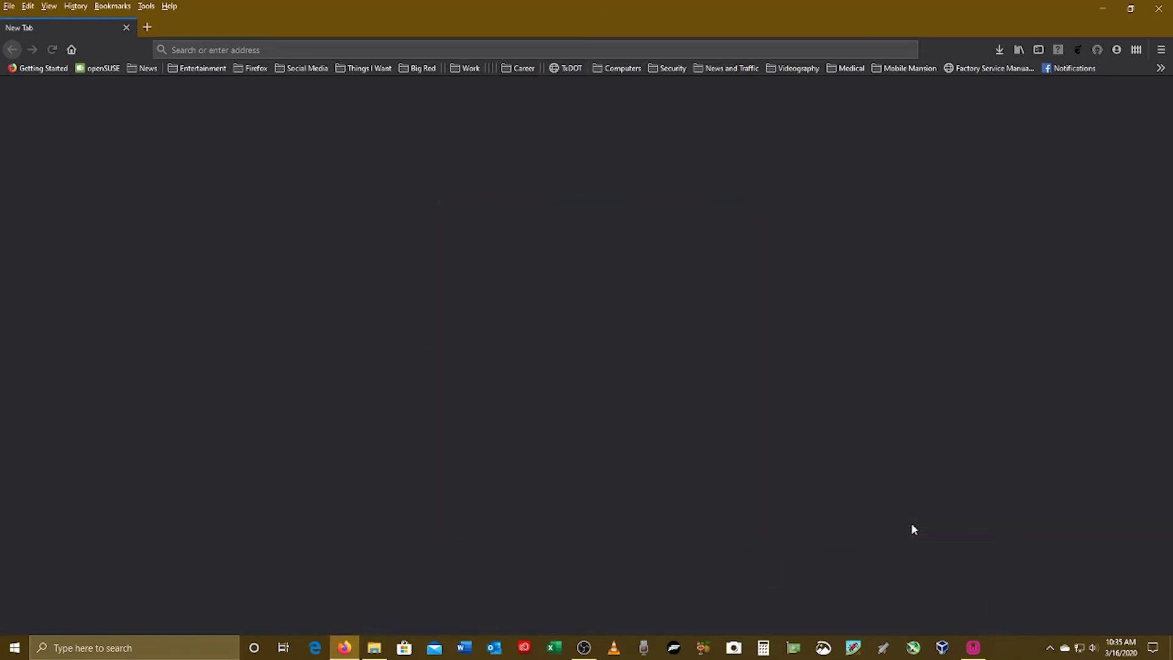
# - Open a new File Explorer window, search the Documents folder for "check" and open check_vcredist_result.txt in Notepad
pyautogui.click(374, 647)
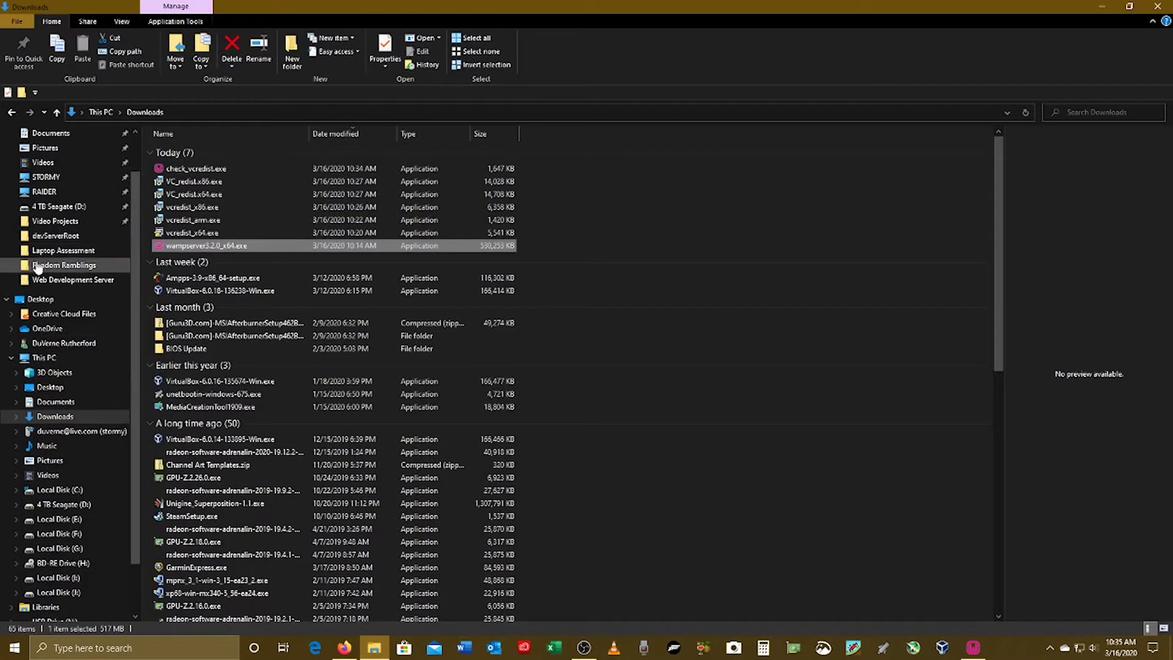
pyautogui.click(17, 21)
pyautogui.click(226, 65)
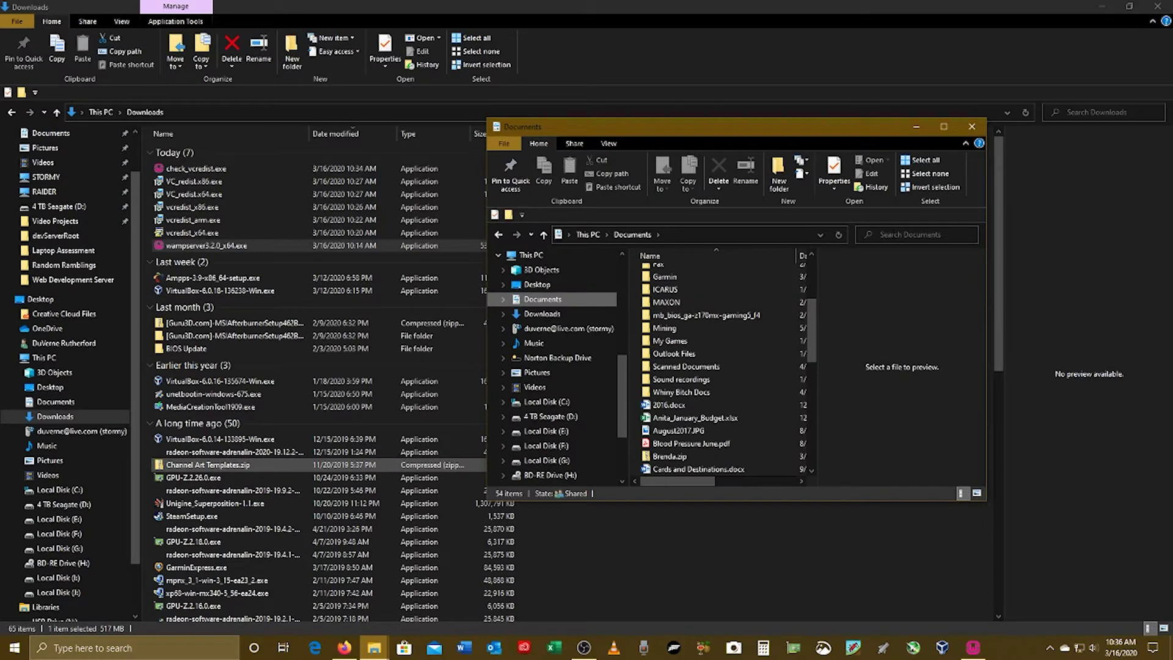
pyautogui.click(892, 234)
pyautogui.write('check')
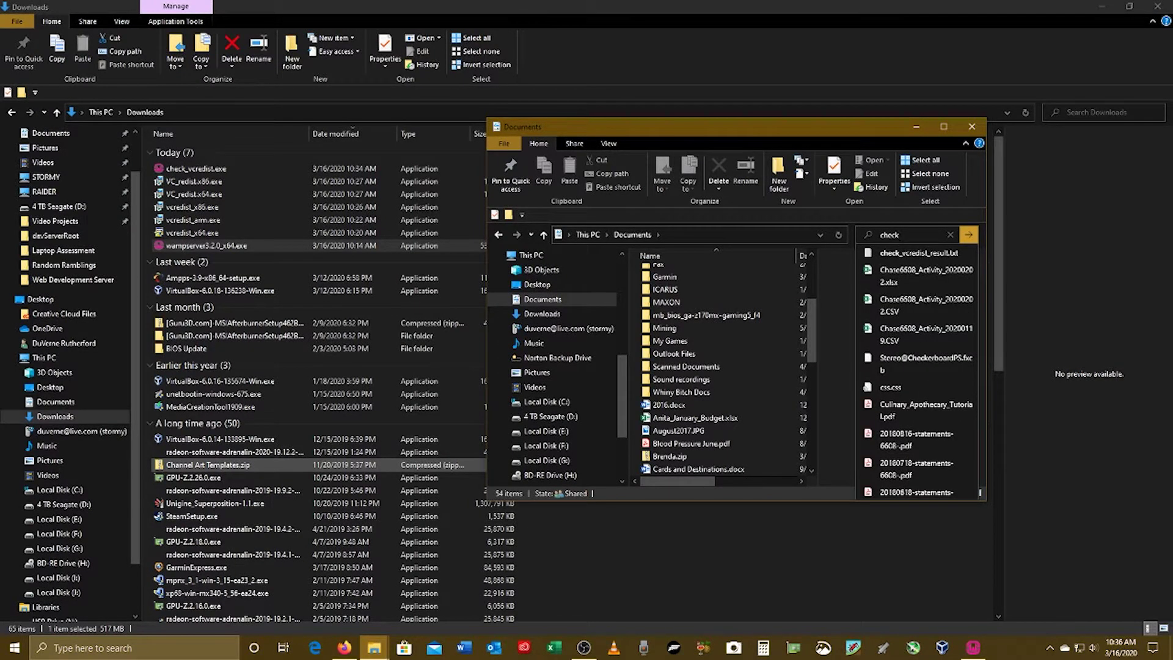
pyautogui.click(942, 256)
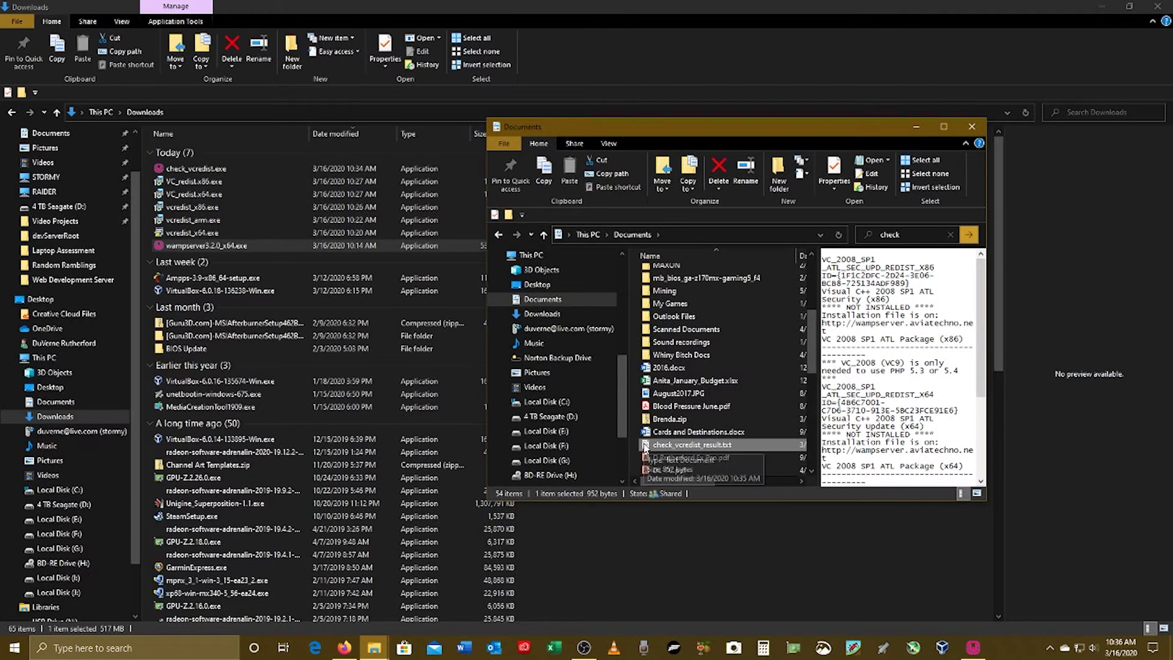
pyautogui.doubleClick(645, 448)
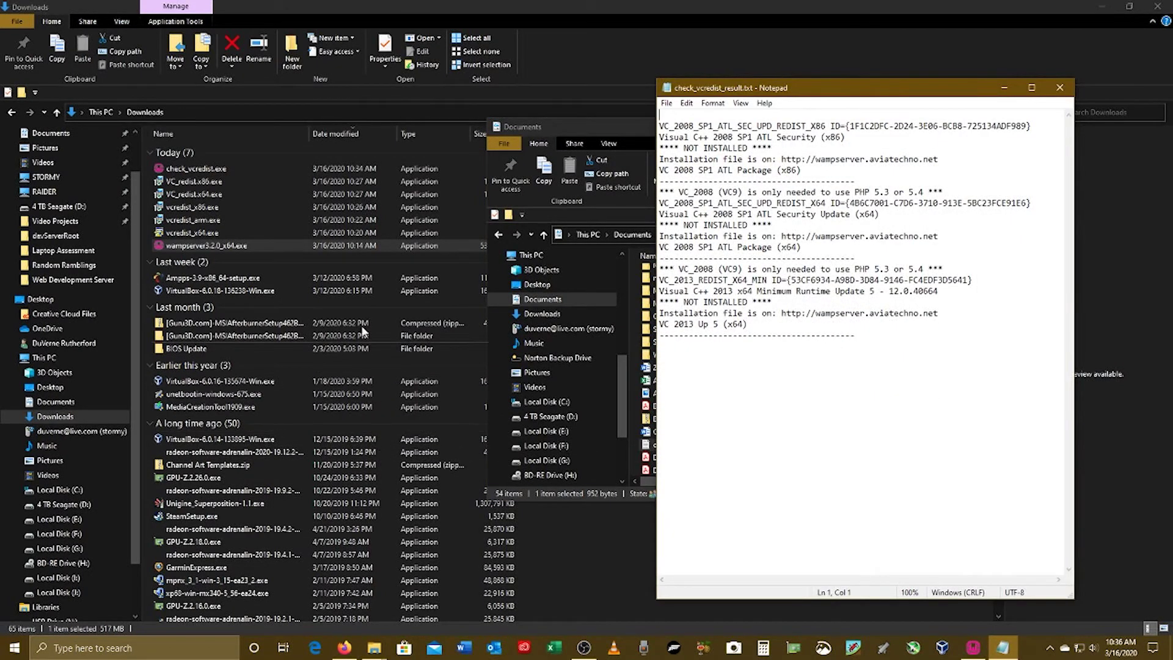
# - Rearrange the Documents, WampServer setup and Notepad windows, moving the check results out of the way of the setup information
pyautogui.moveTo(577, 125); pyautogui.dragTo(276, 119)
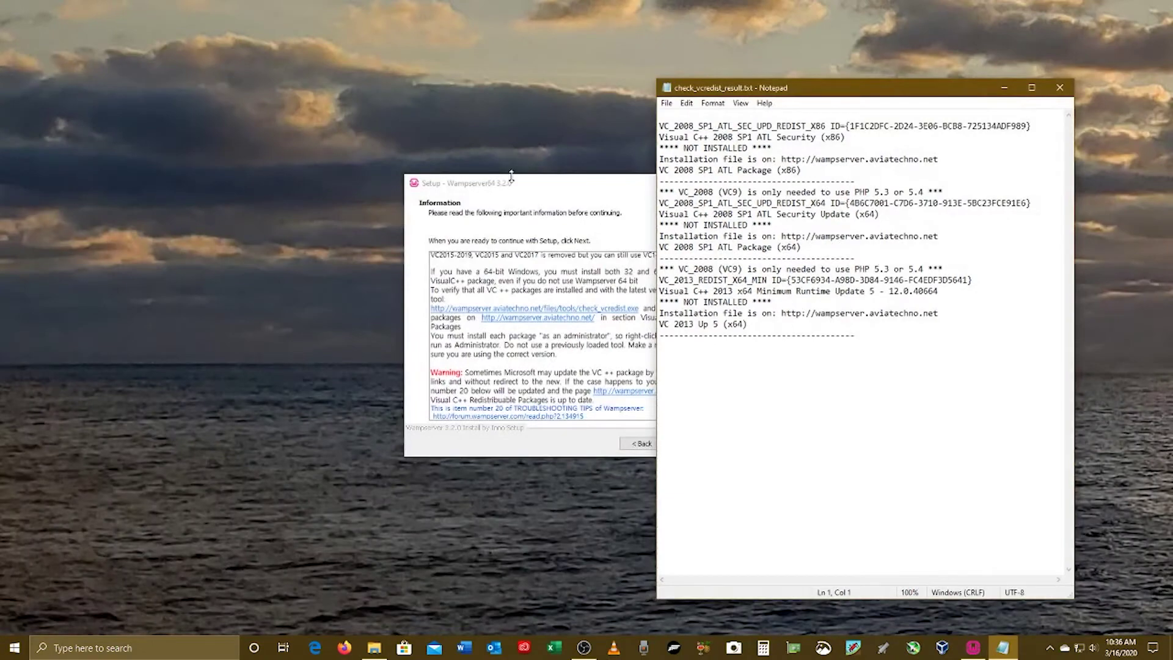
pyautogui.click(511, 177)
pyautogui.moveTo(583, 190); pyautogui.dragTo(337, 143)
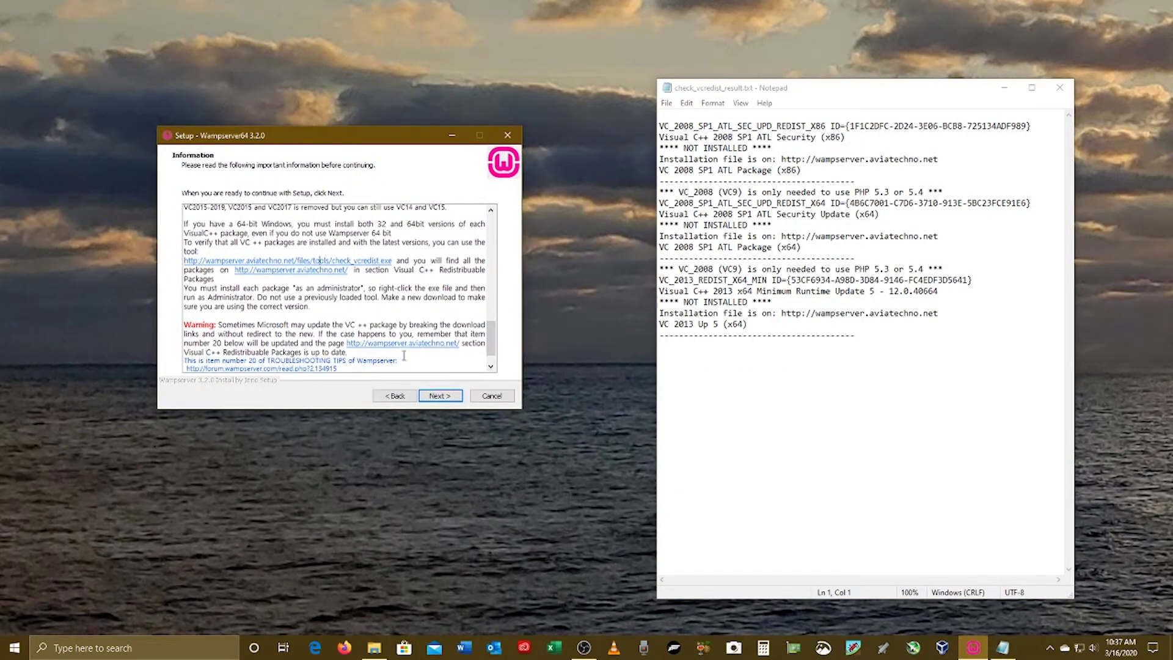
pyautogui.moveTo(876, 95); pyautogui.dragTo(1172, 98)
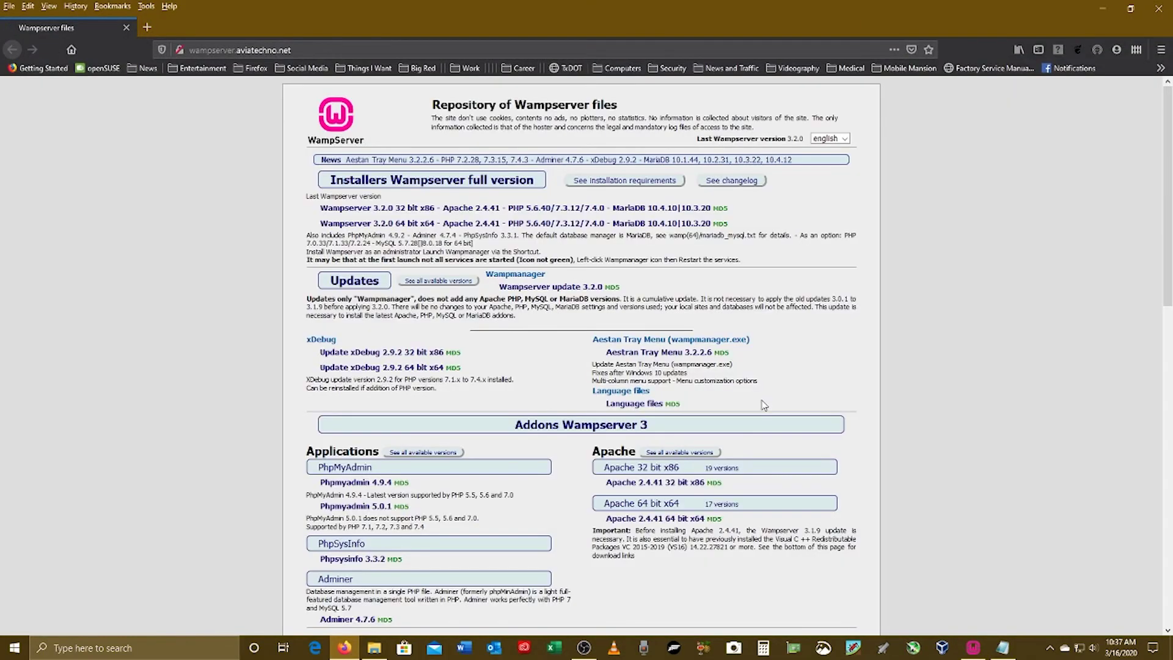
# - Compare the Visual C++ packages on wampserver.aviatechno.net with the saved check results and show all available versions of the packages
pyautogui.scroll(-3, 859, 331)
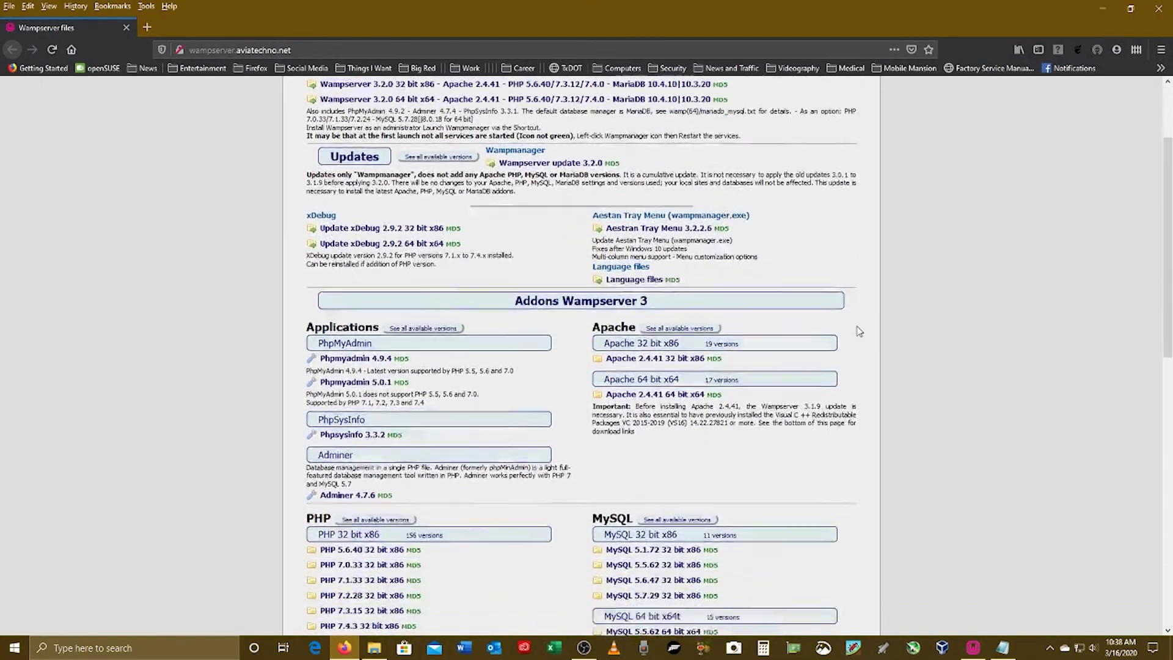
pyautogui.scroll(-10, 859, 331)
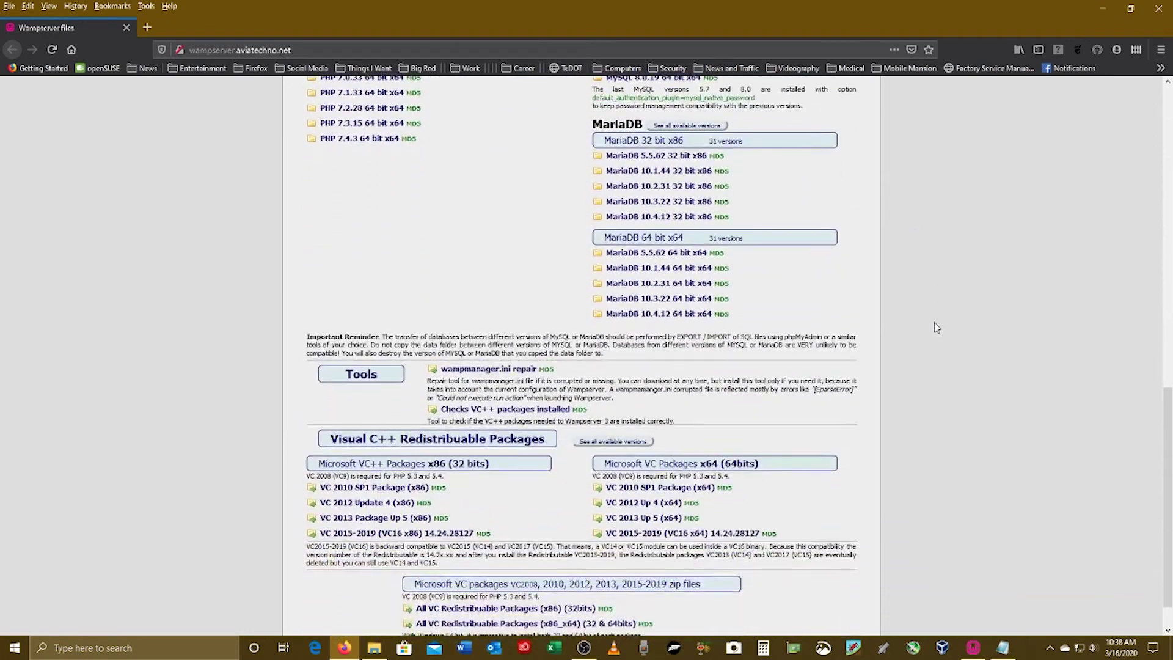
pyautogui.scroll(-1, 934, 323)
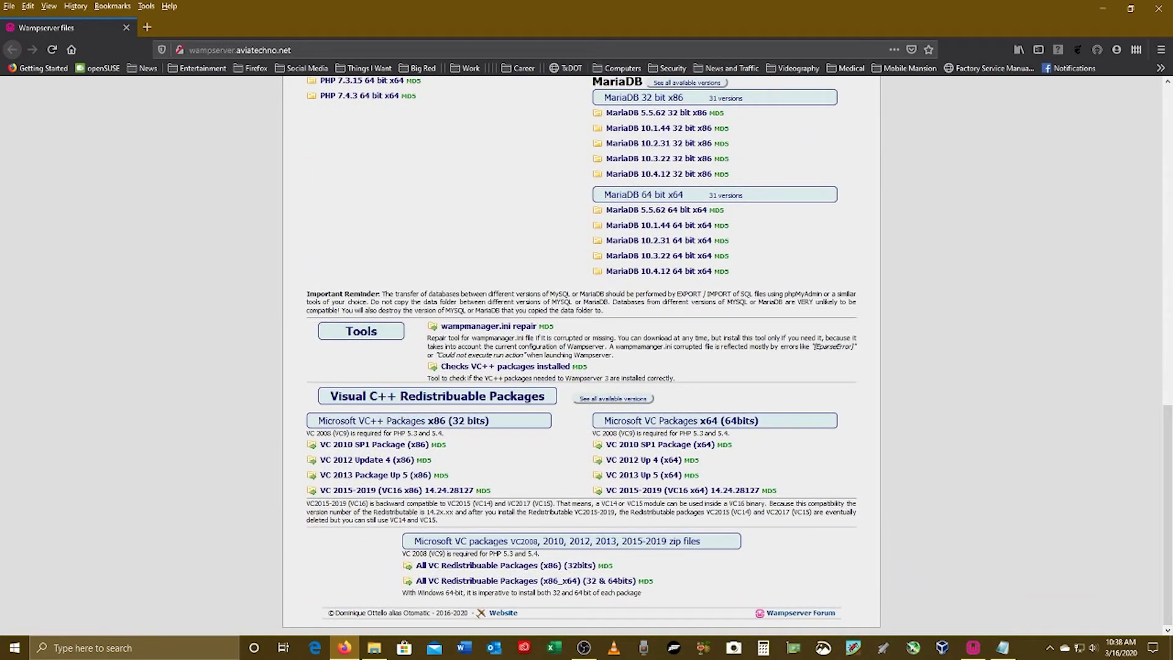
pyautogui.moveTo(962, 96); pyautogui.dragTo(707, 95)
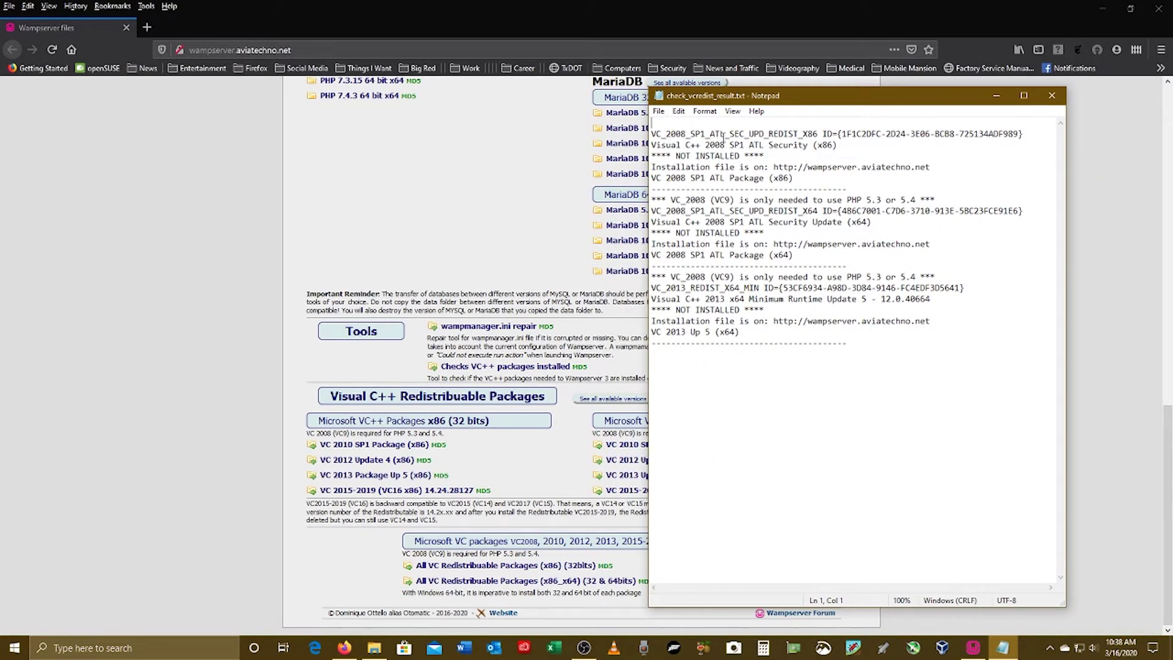
pyautogui.moveTo(863, 90); pyautogui.dragTo(1169, 106)
pyautogui.click(612, 398)
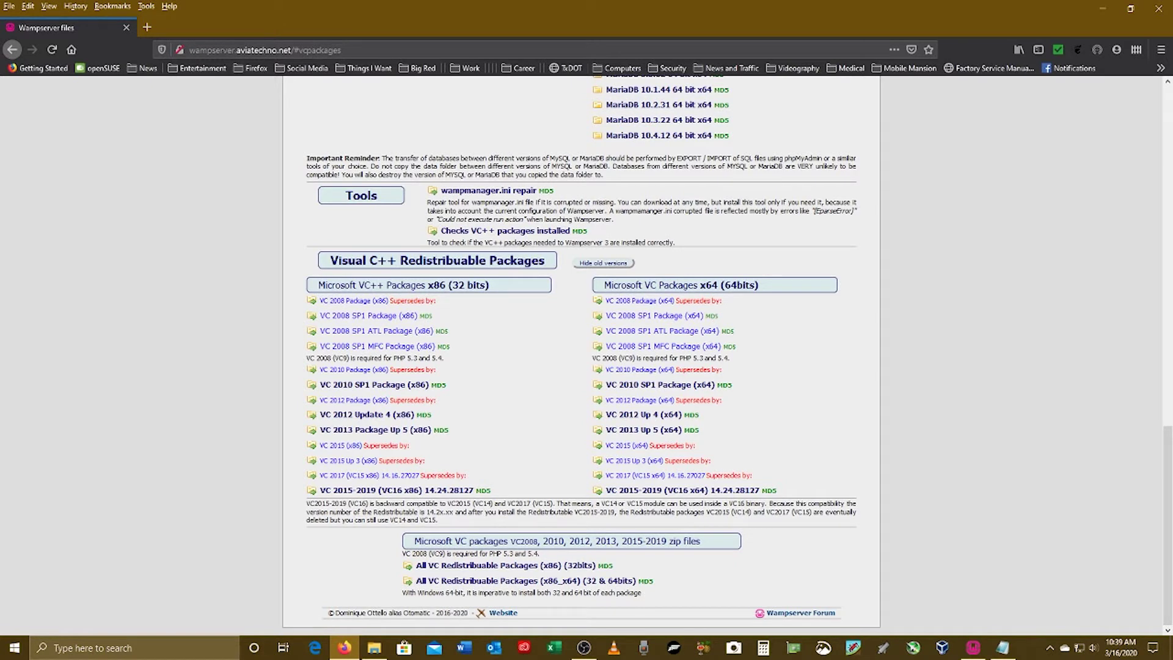
# - Download the VC 2008 SP1 ATL Package (x86) and save vcredist_2008_sp1_atl_x86.exe
pyautogui.click(396, 331)
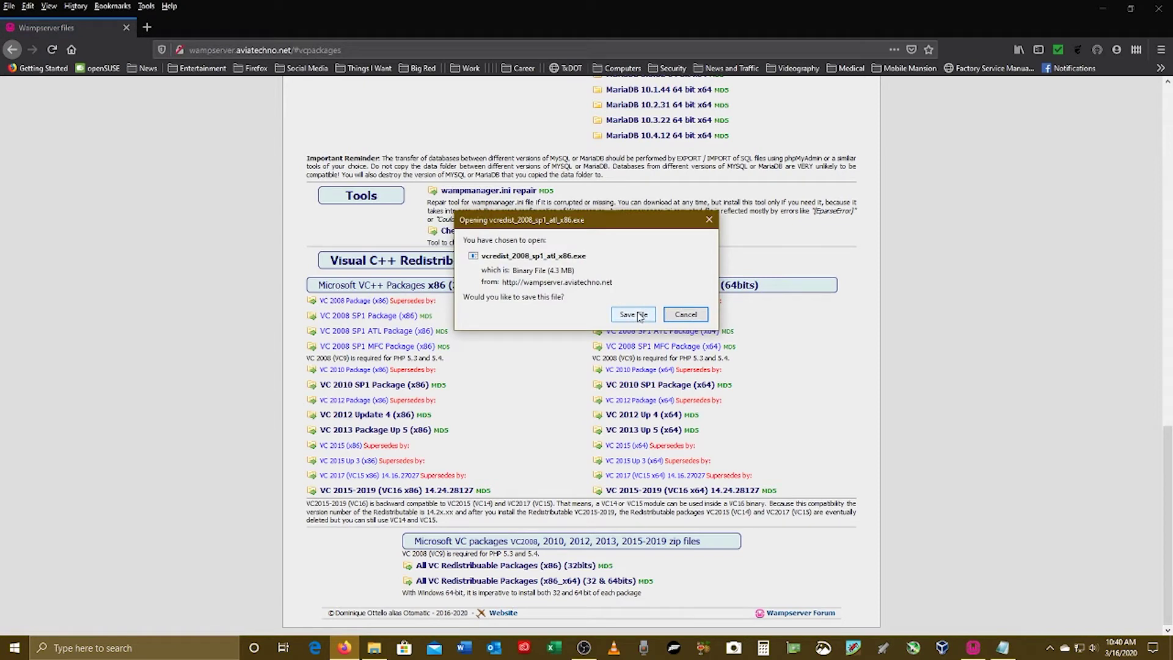
pyautogui.click(639, 316)
pyautogui.click(562, 313)
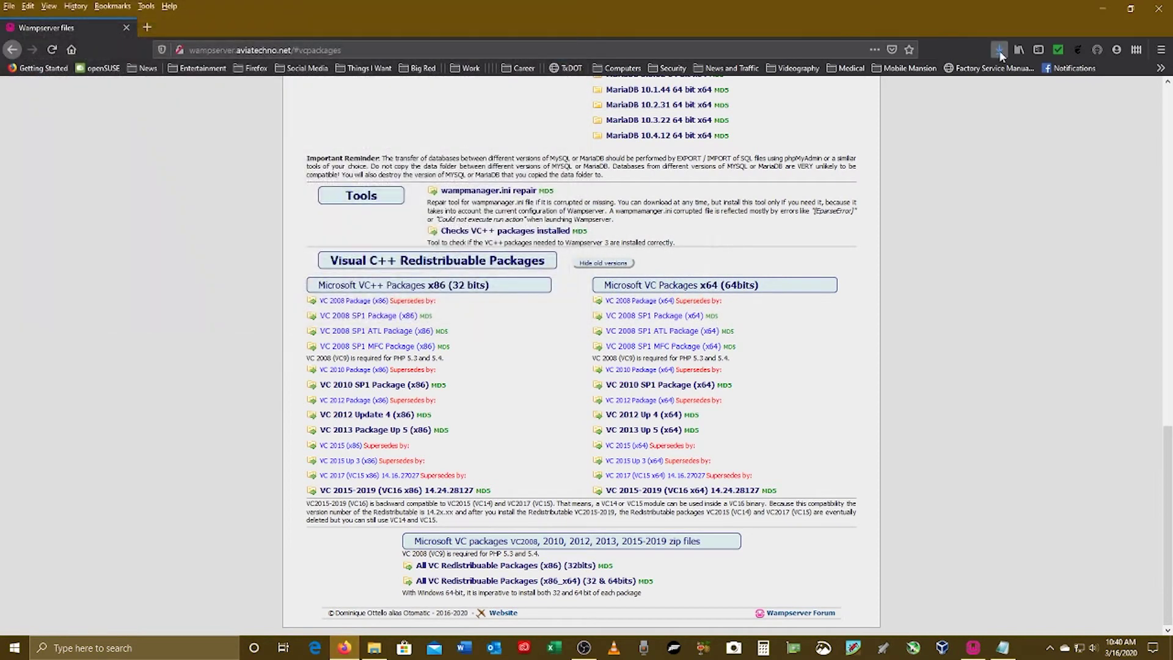
# - Run the downloaded vcredist_2008_sp1_atl_x86.exe, accept the license terms and complete the Visual C++ 2008 Redistributable installation
pyautogui.click(1000, 55)
pyautogui.click(846, 80)
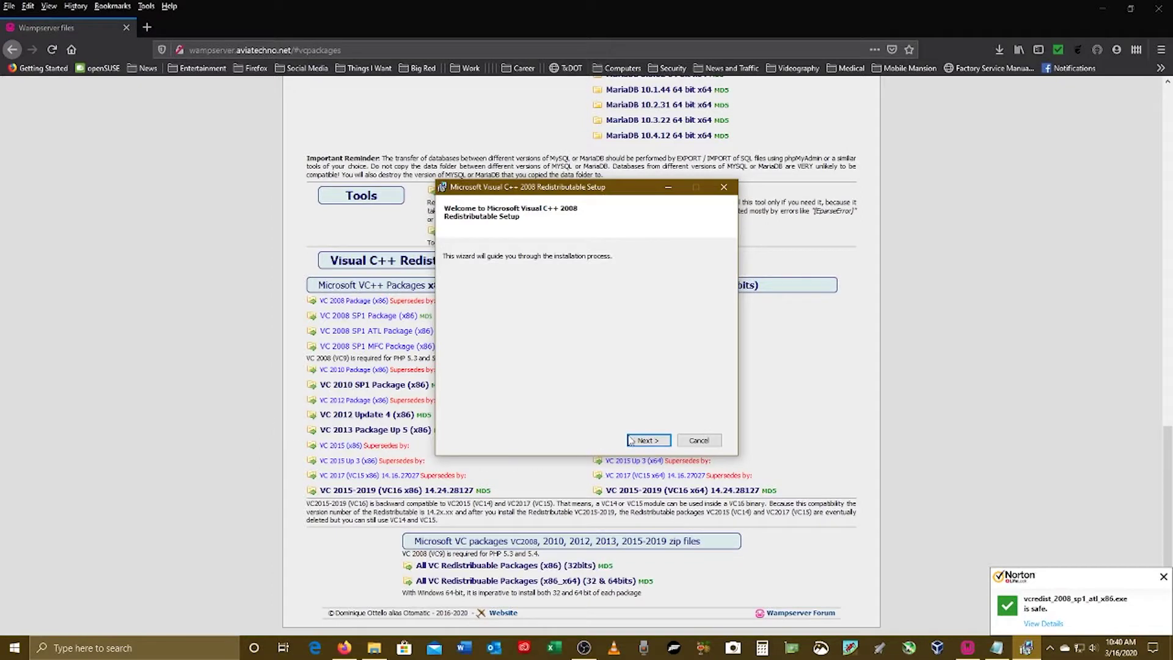
pyautogui.click(649, 439)
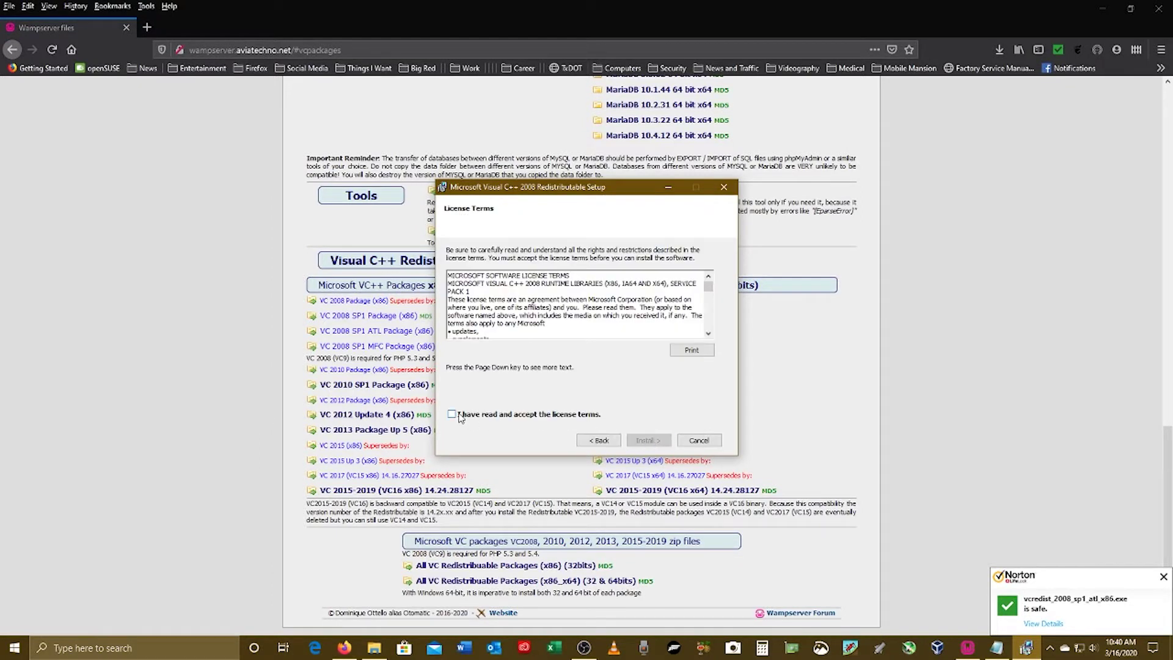
pyautogui.click(459, 416)
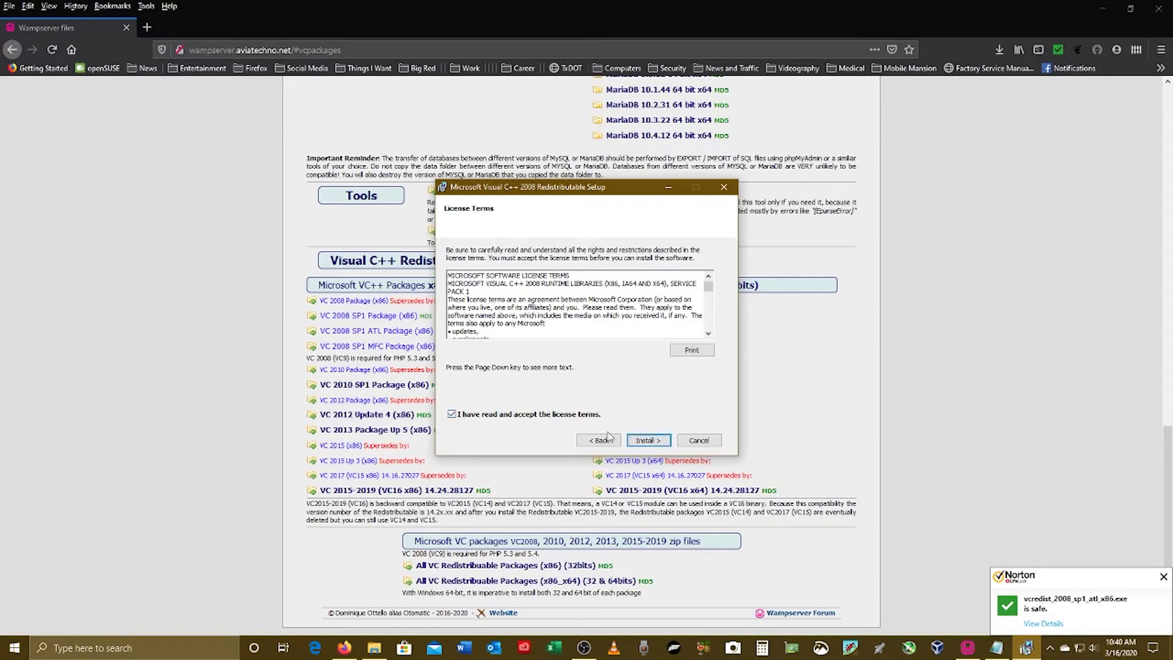
pyautogui.click(653, 441)
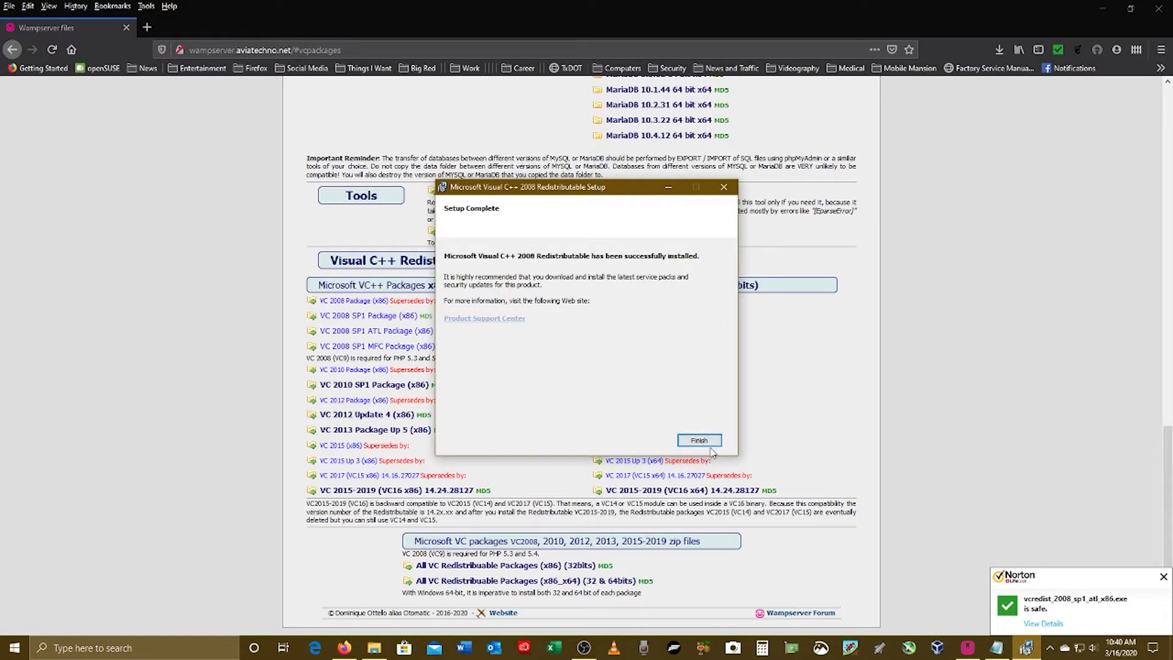
pyautogui.click(699, 440)
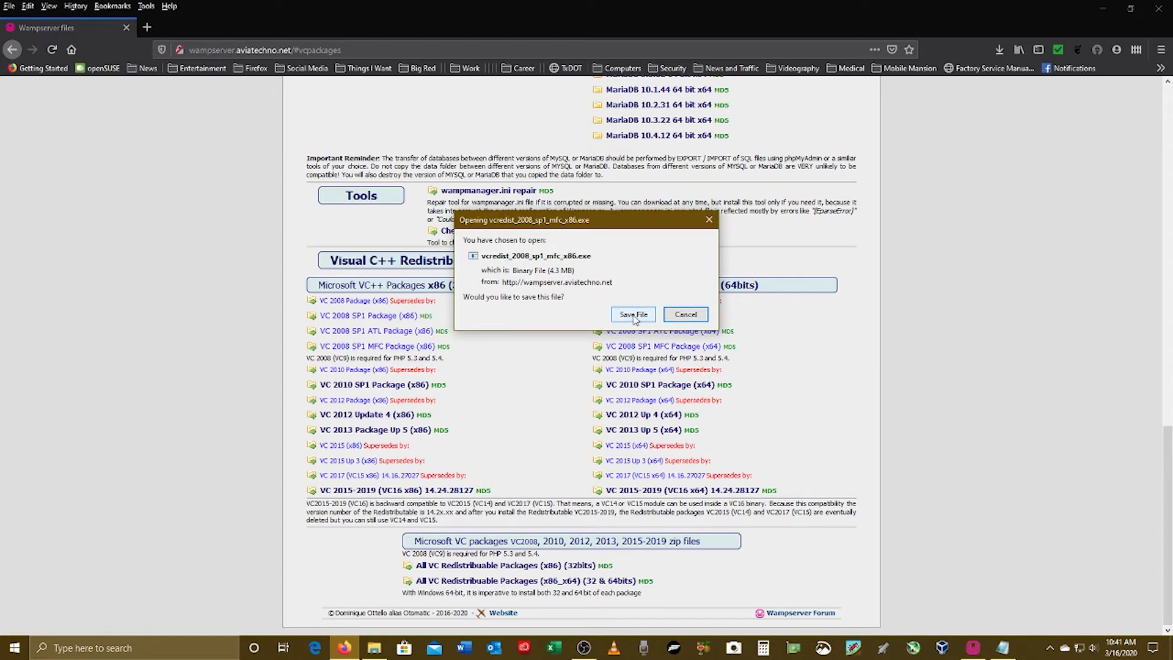
# - Save vcredist_2008_sp1_mfc_x86.exe to Downloads, run it and cancel its setup from maintenance mode
pyautogui.click(635, 314)
pyautogui.click(479, 309)
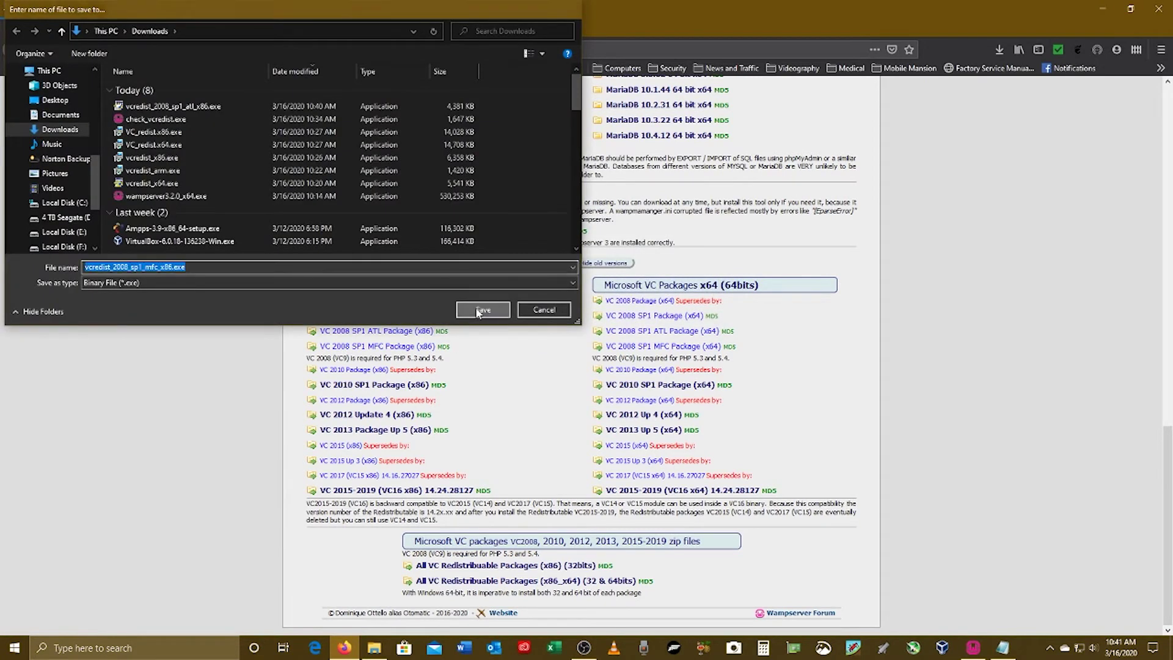
pyautogui.click(834, 80)
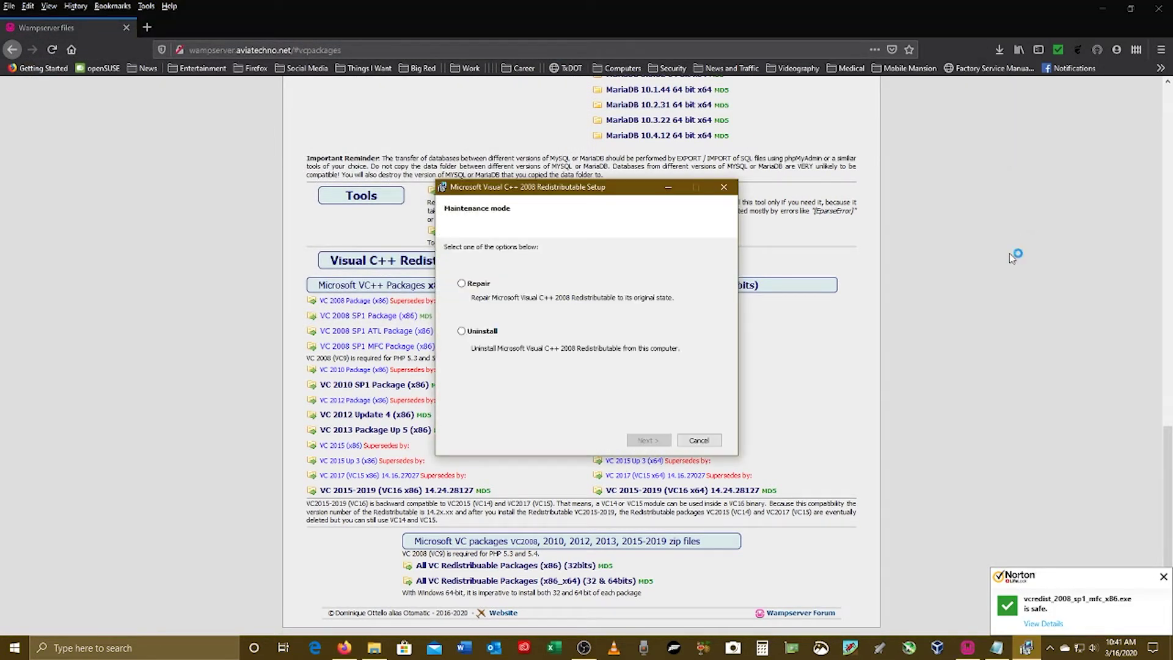
pyautogui.click(696, 440)
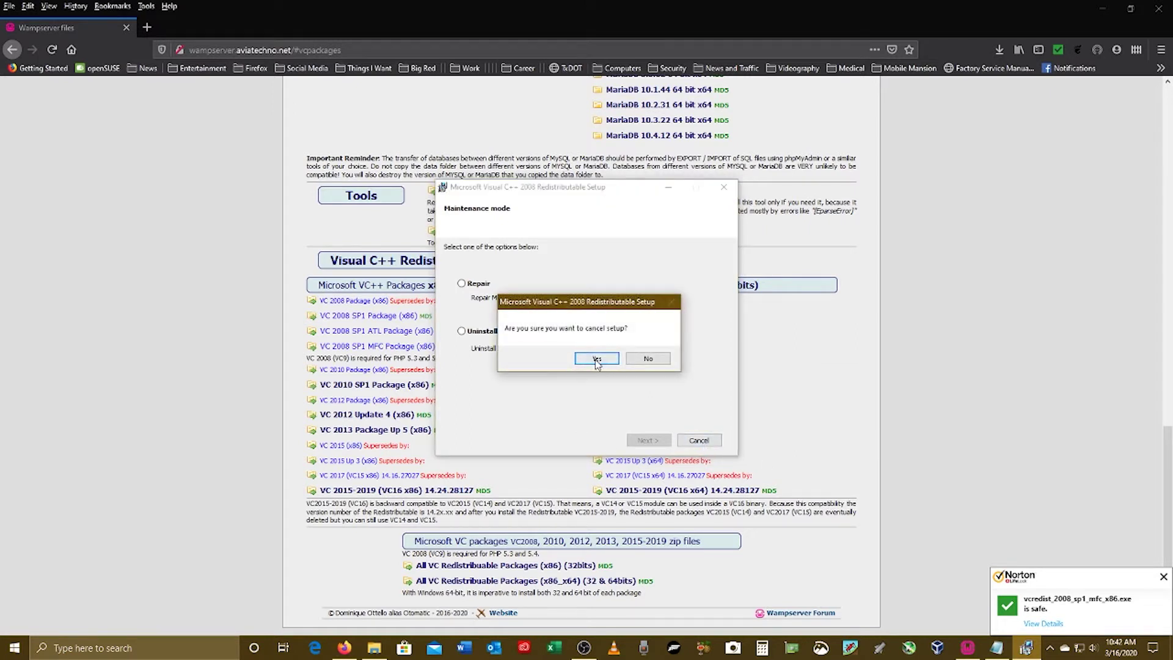
pyautogui.click(597, 359)
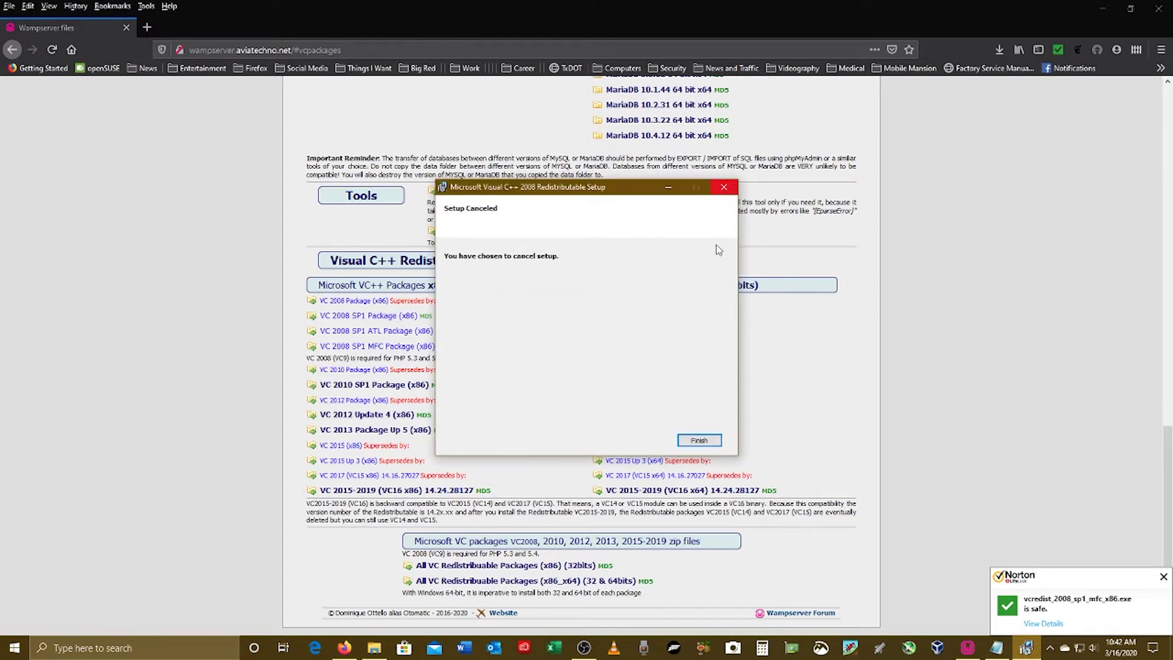
pyautogui.click(700, 440)
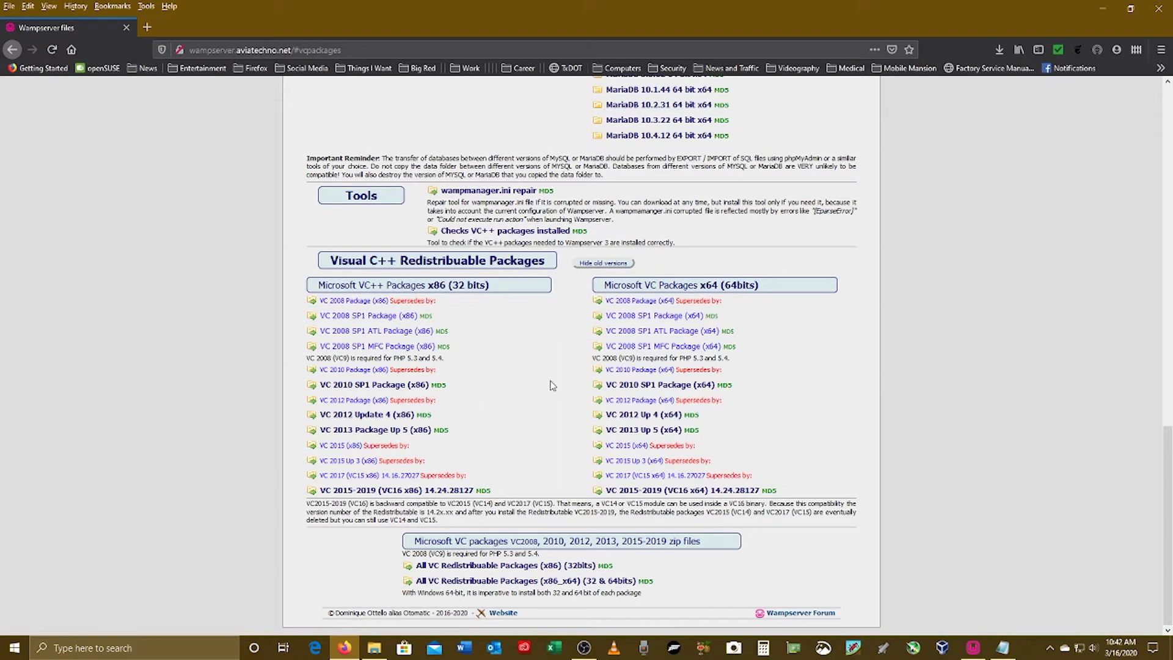
# - Download the VC 2008 SP1 ATL Package (x64), run vcredist_2008_sp1_atl_x64.exe and install it, accepting the license terms
pyautogui.click(687, 331)
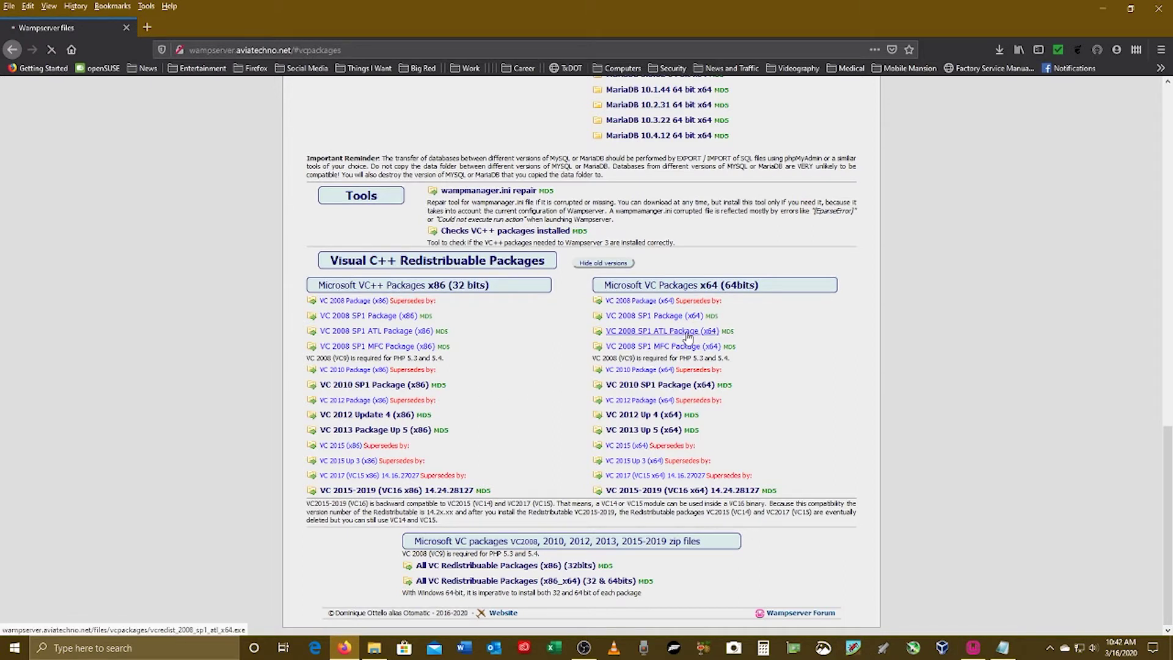
pyautogui.click(633, 314)
pyautogui.click(548, 309)
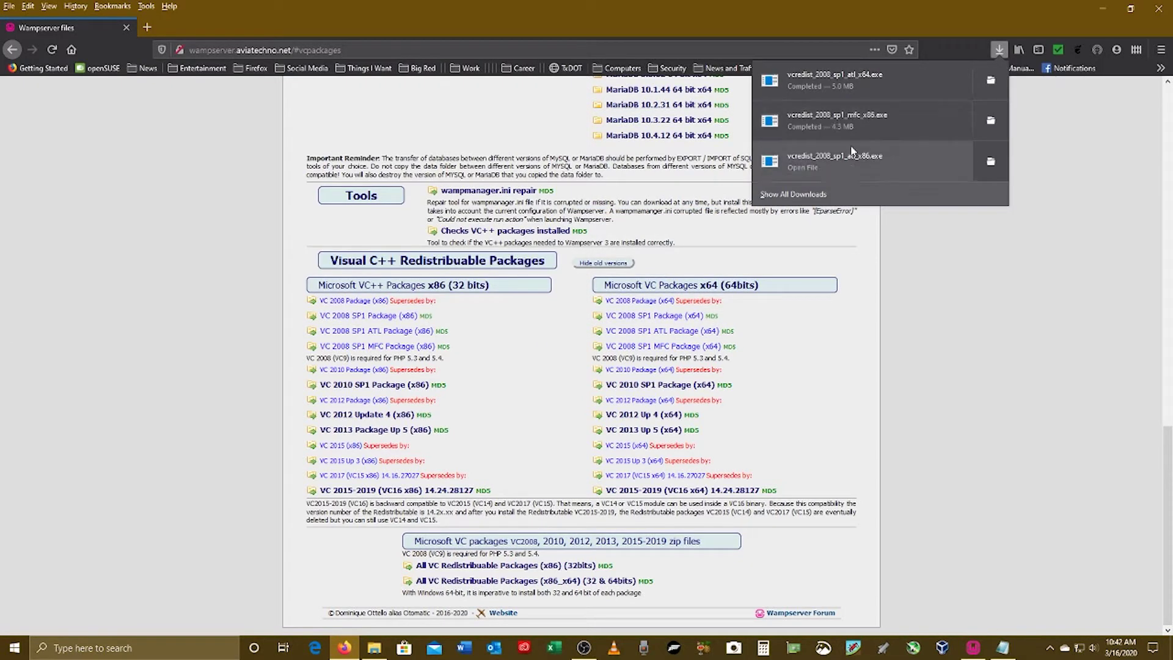
pyautogui.click(837, 80)
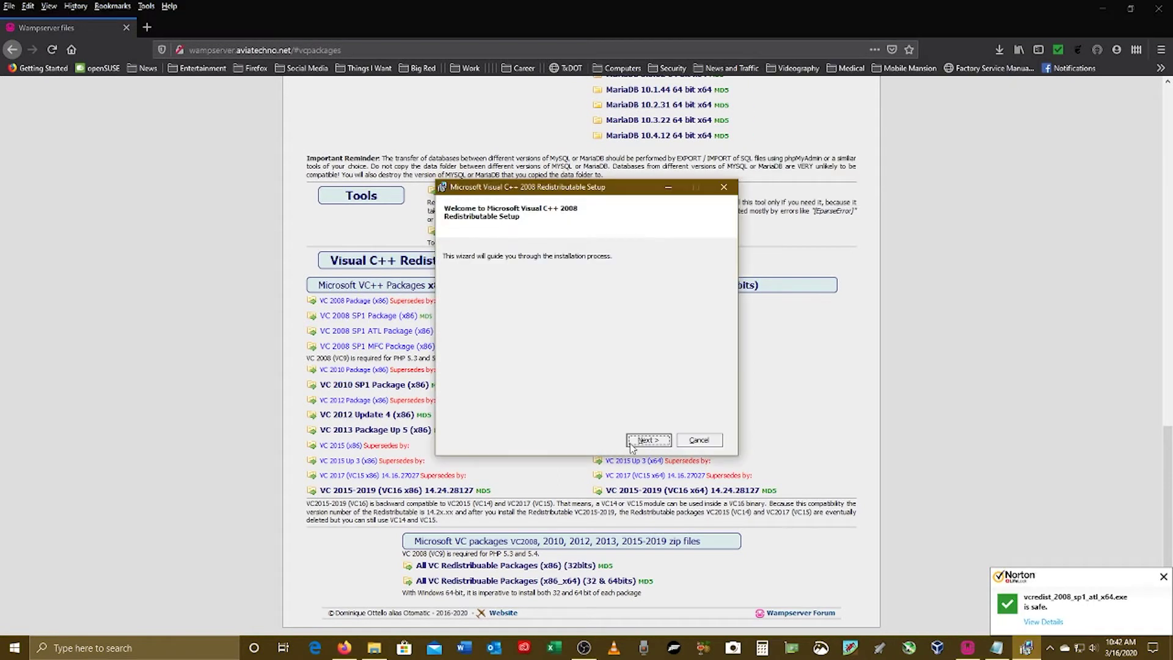
pyautogui.click(644, 439)
pyautogui.click(452, 414)
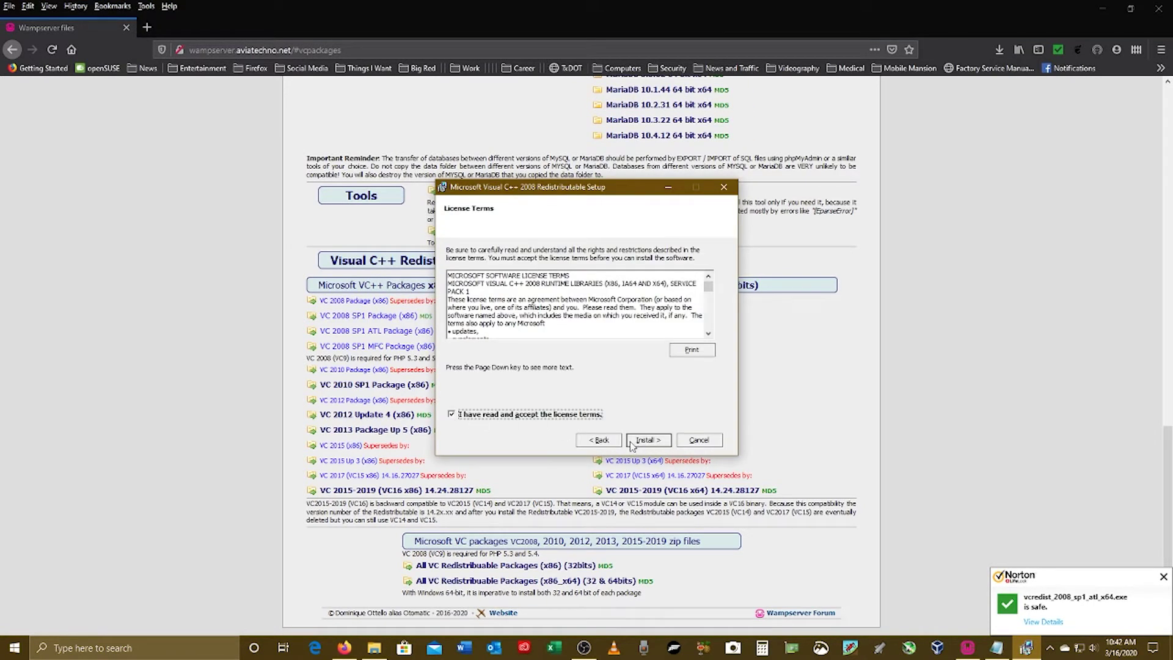
pyautogui.click(649, 441)
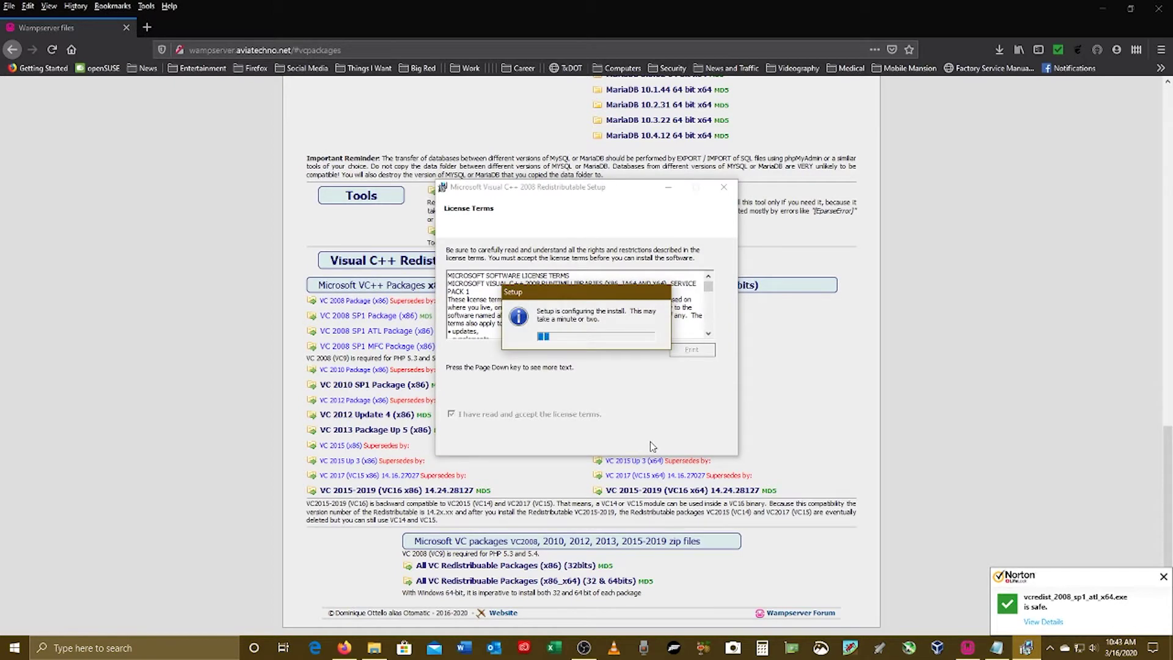
pyautogui.click(704, 446)
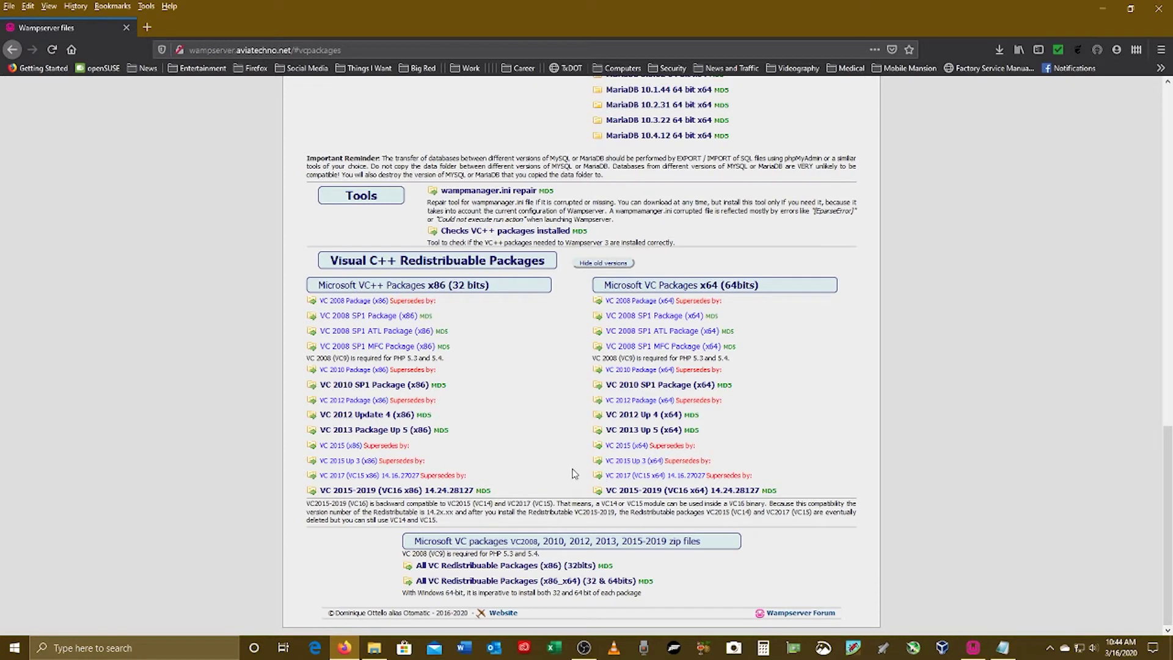
# - Download the VC 2013 Up 5 (x64) package, run vcredist_2013_upd5_x64.exe and install it, accepting the license terms
pyautogui.click(672, 431)
pyautogui.click(632, 315)
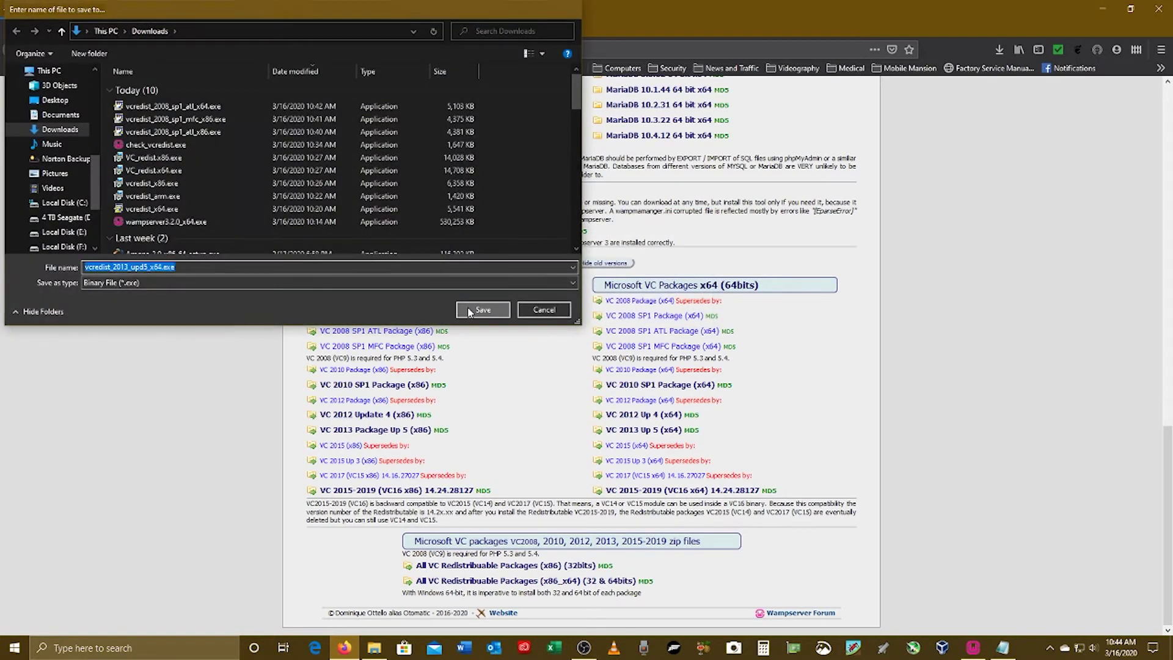
pyautogui.click(483, 310)
pyautogui.click(812, 79)
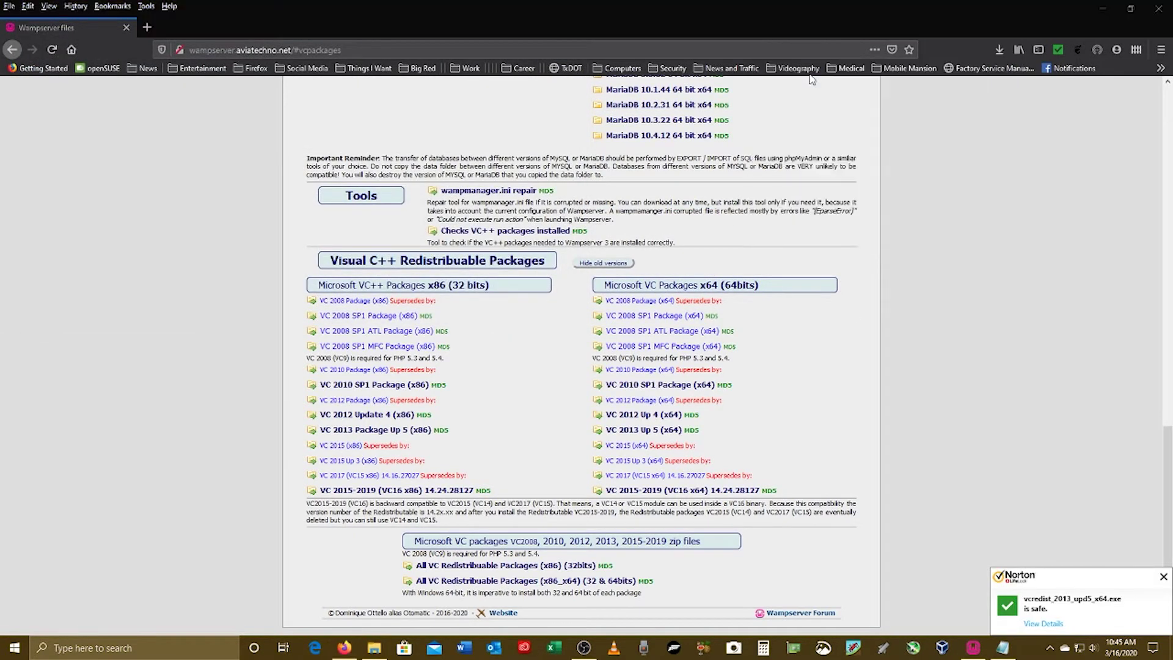
pyautogui.click(453, 375)
pyautogui.click(654, 394)
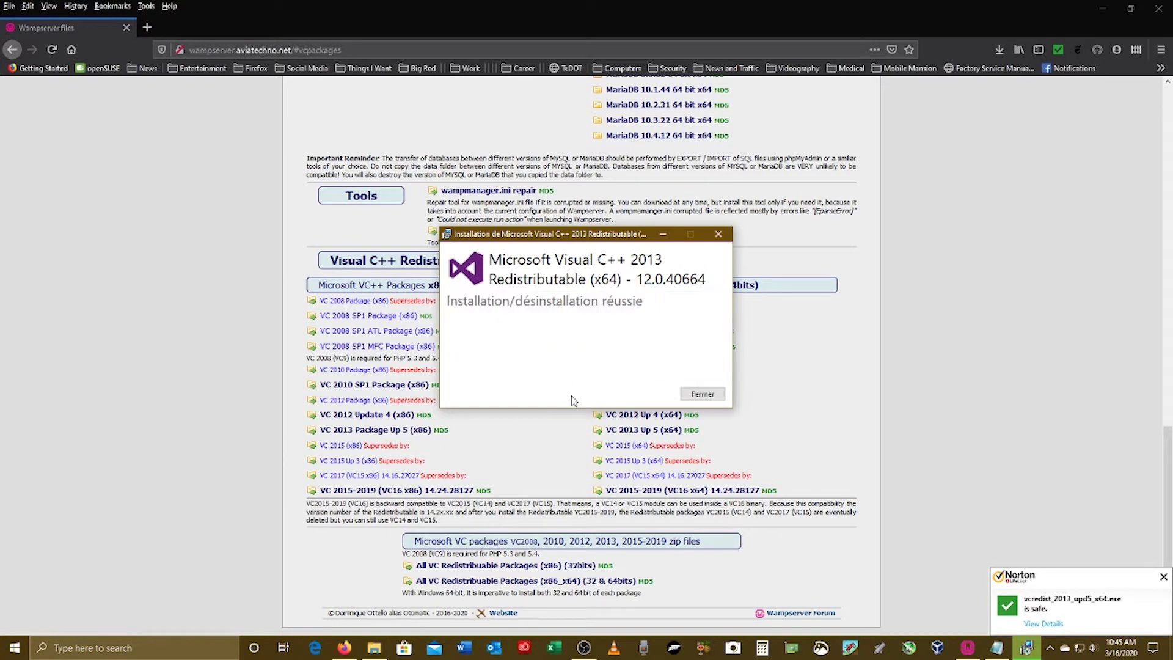
pyautogui.click(703, 394)
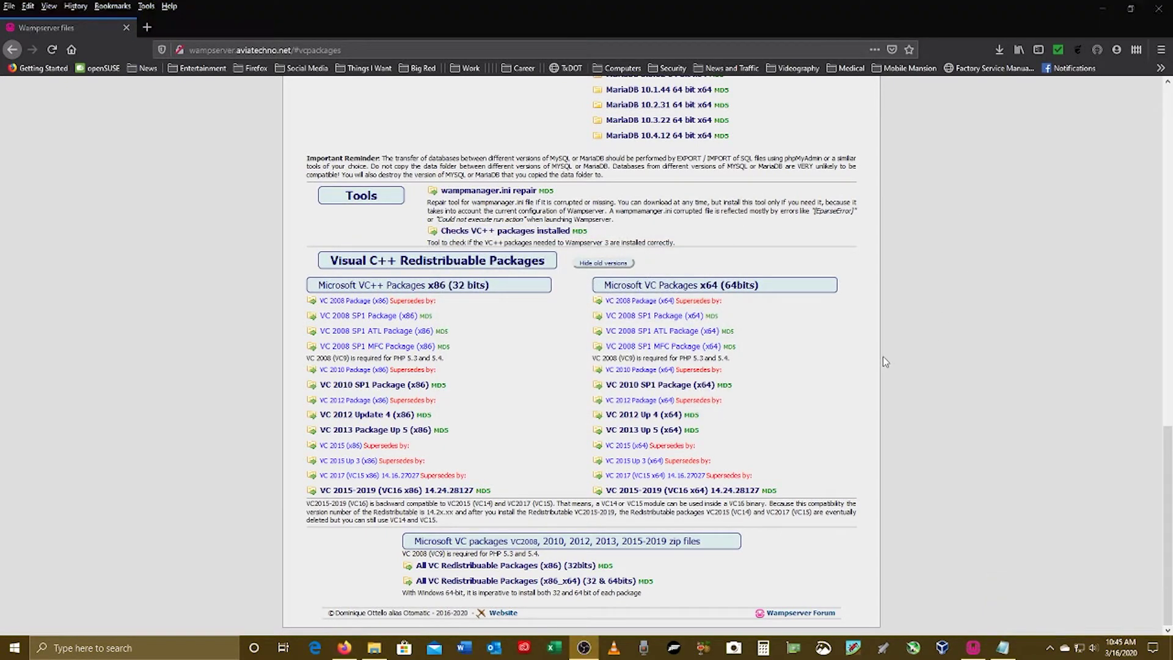
# - Minimize the browser and run check_vcredist.exe from the Downloads folder to verify the installed VC++ packages again
pyautogui.click(1102, 9)
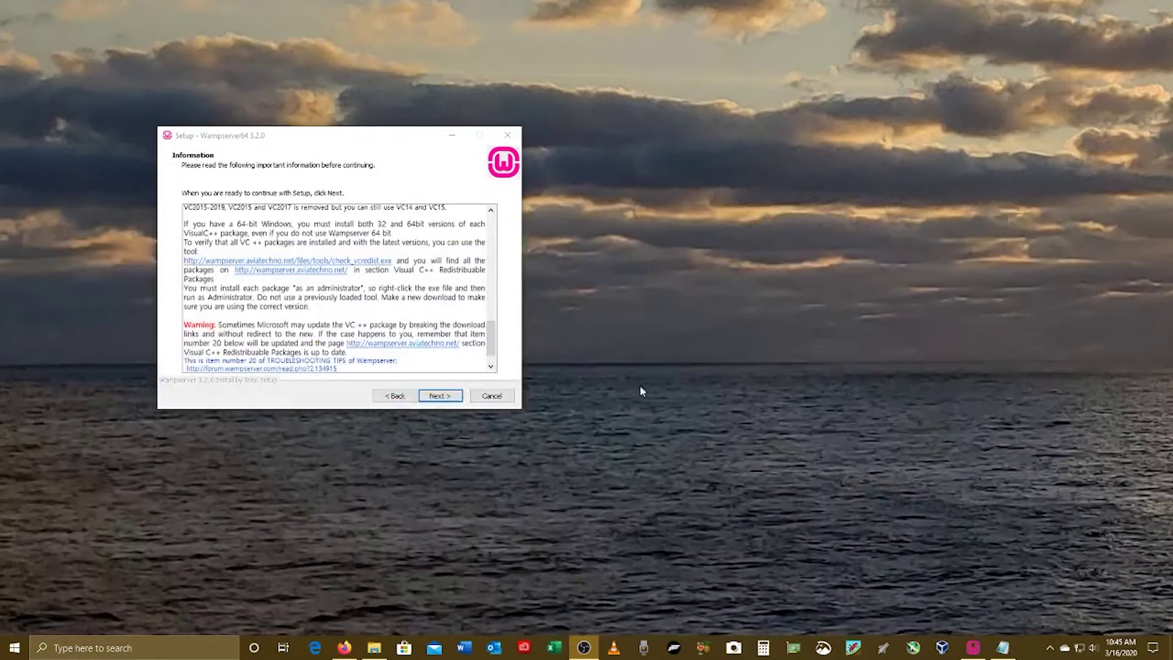
pyautogui.click(374, 647)
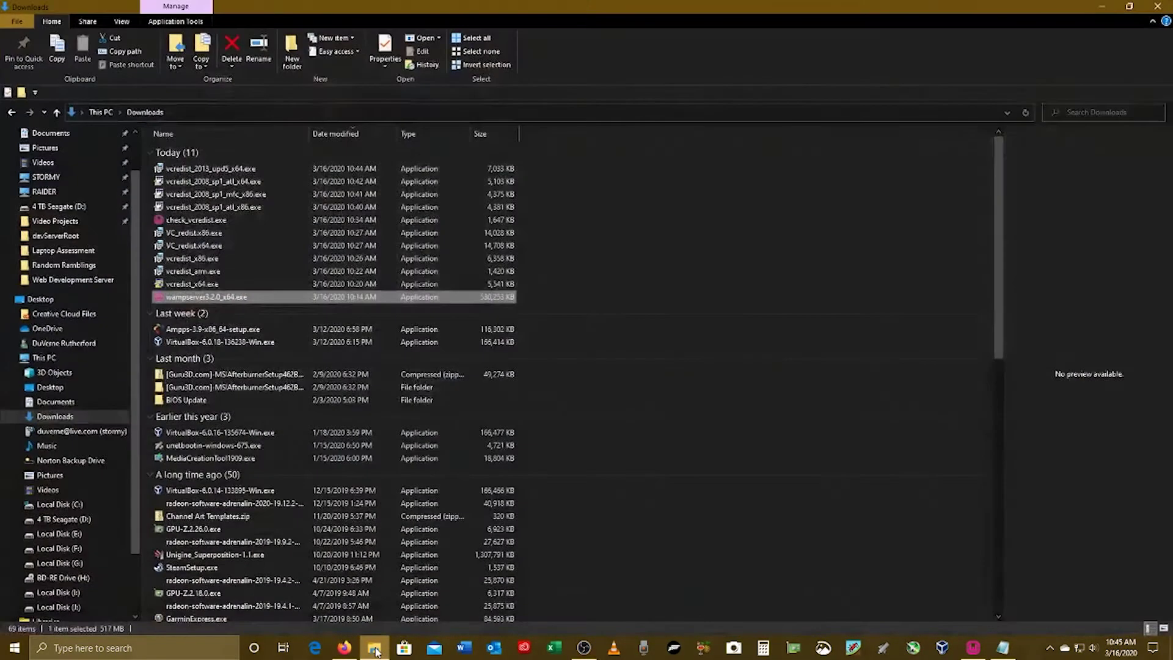
pyautogui.doubleClick(205, 221)
pyautogui.press('Return')
pyautogui.click(656, 421)
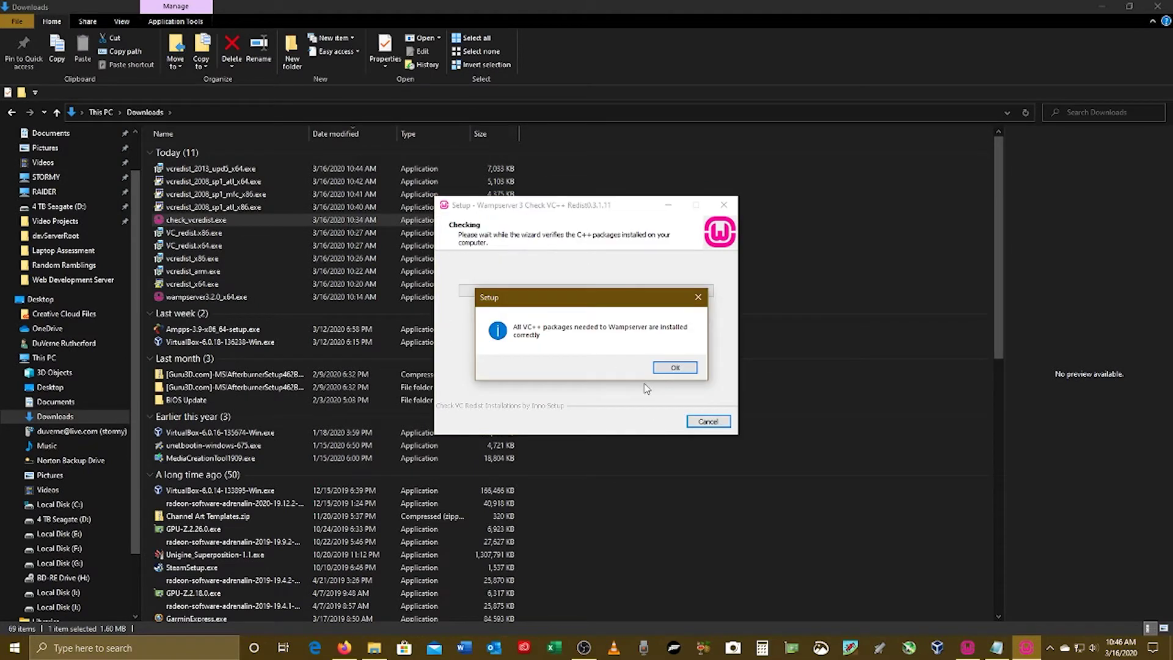
pyautogui.click(684, 368)
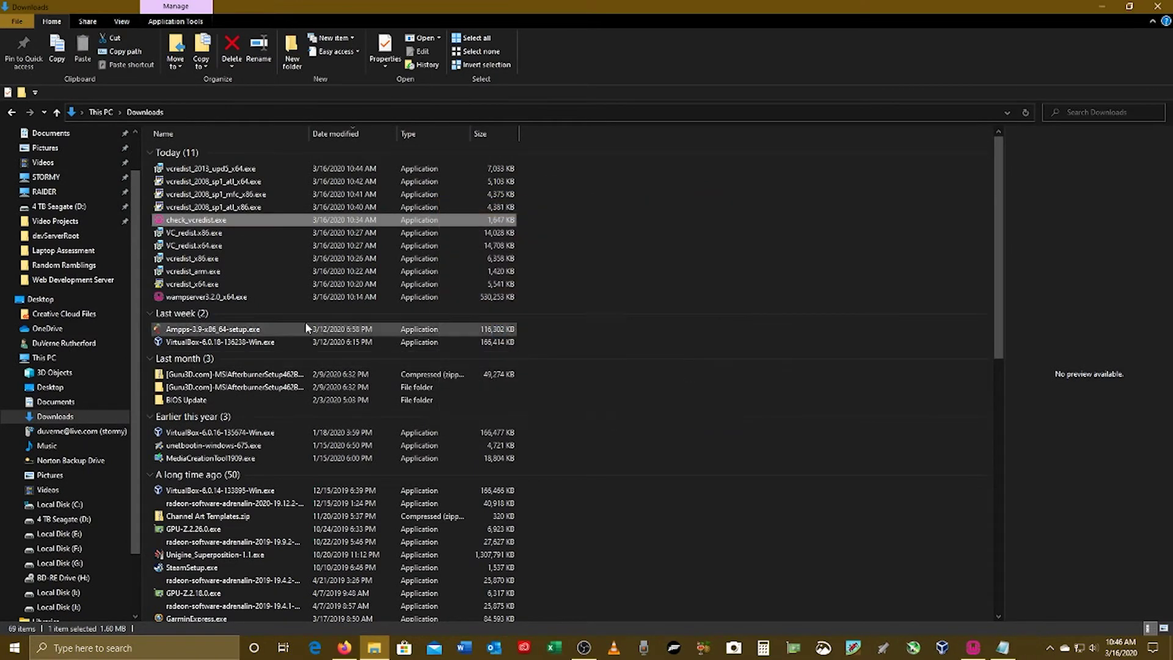
# - Return to the WampServer setup, continue past the information page and keep c:\wamp64 as the destination folder
pyautogui.click(1099, 7)
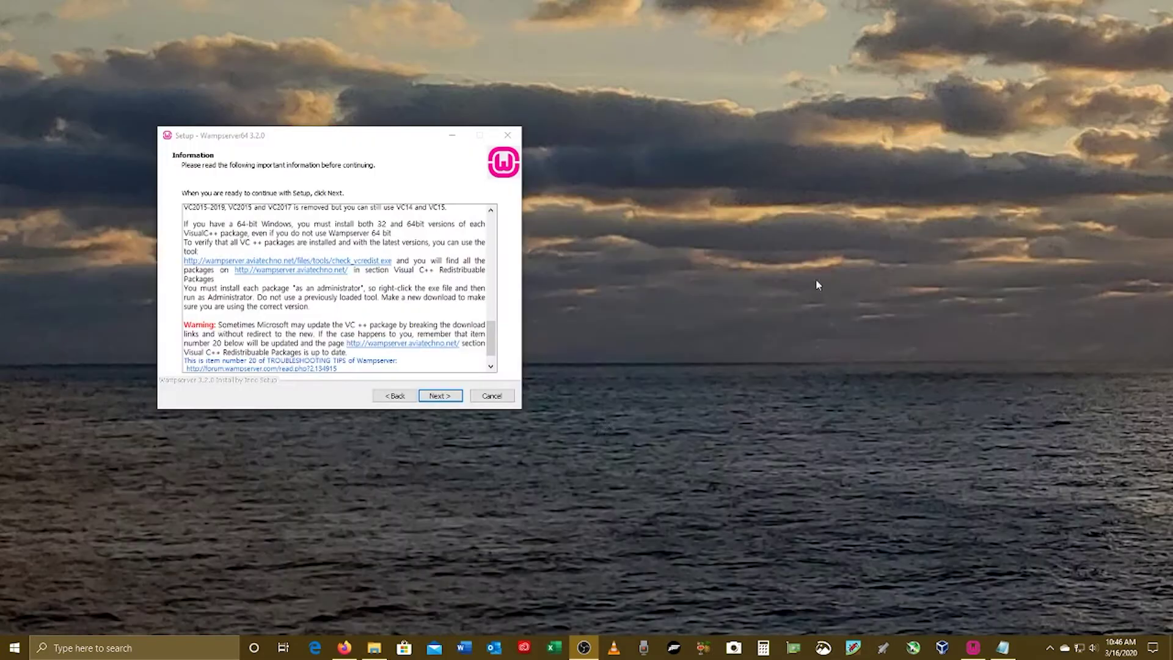
pyautogui.scroll(-1, 419, 358)
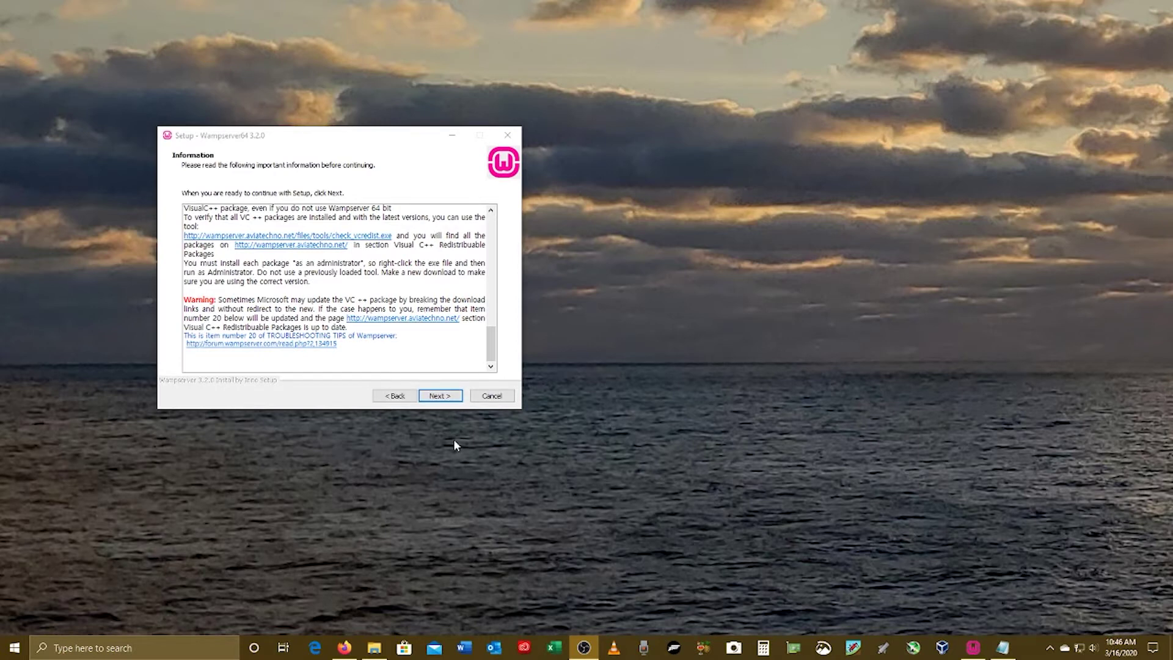
pyautogui.click(449, 396)
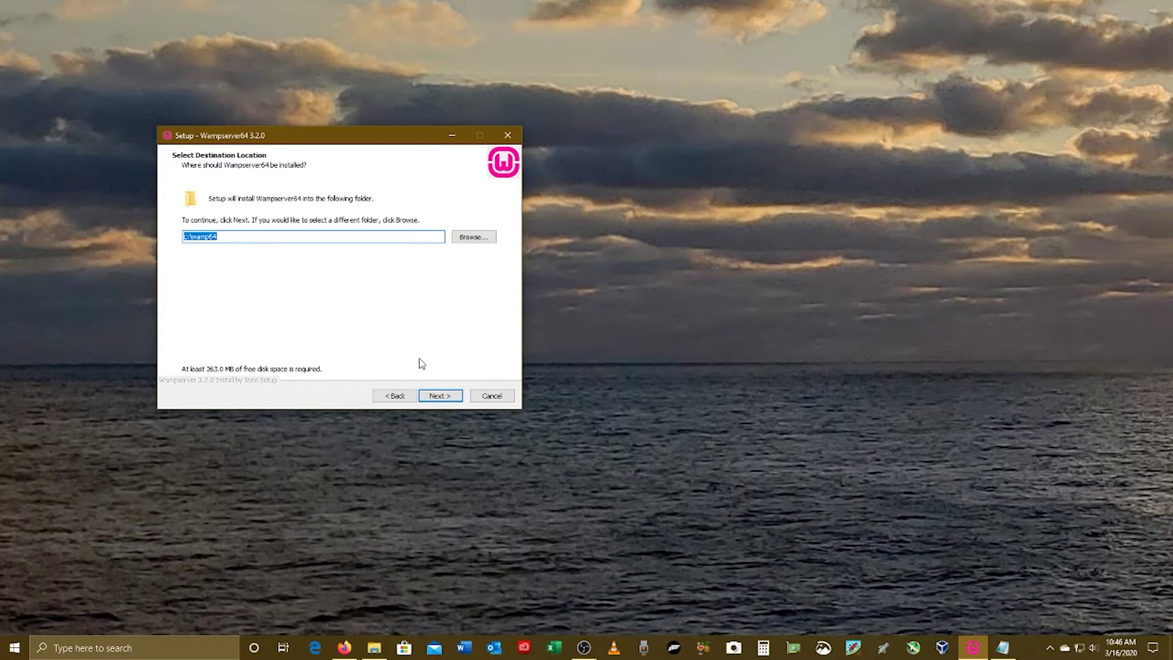
pyautogui.click(436, 396)
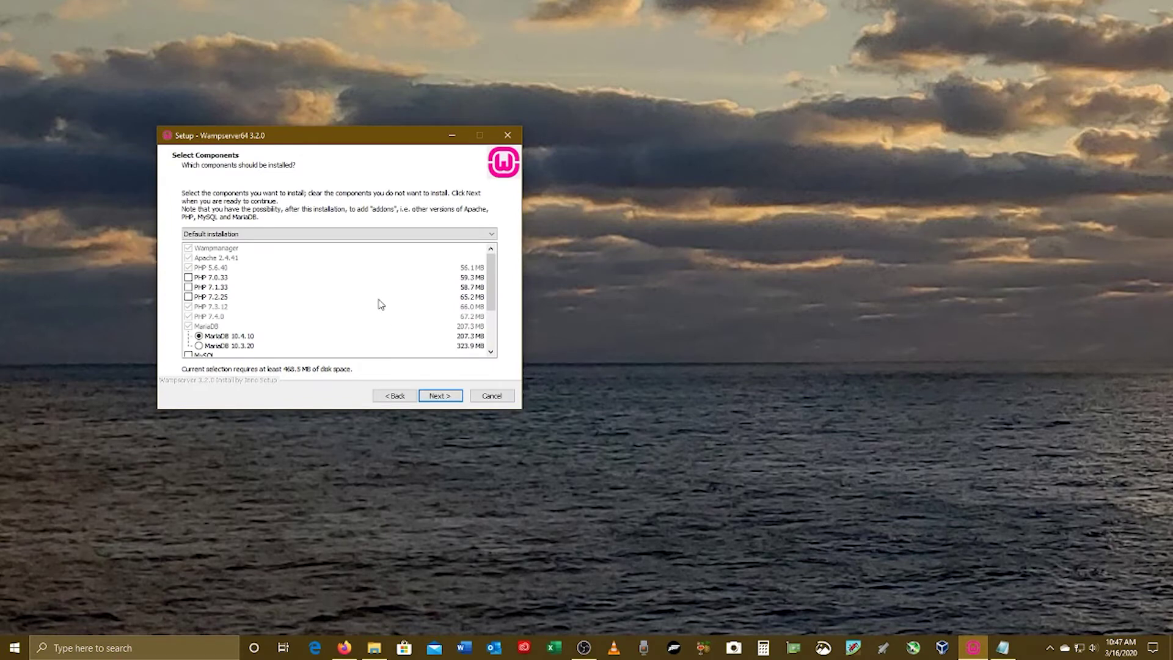
# - Add MySQL 8.0.18 to the components, keeping MariaDB 10.4.10, and review the full component list
pyautogui.click(324, 304)
pyautogui.scroll(-1, 325, 303)
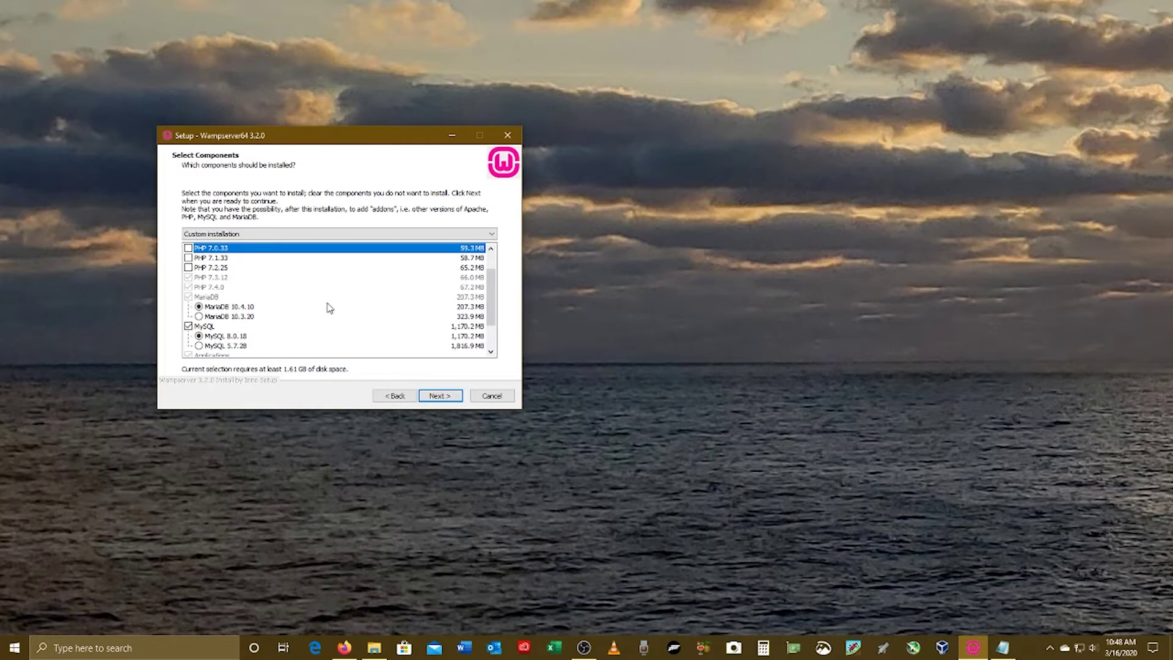
pyautogui.scroll(-2, 330, 305)
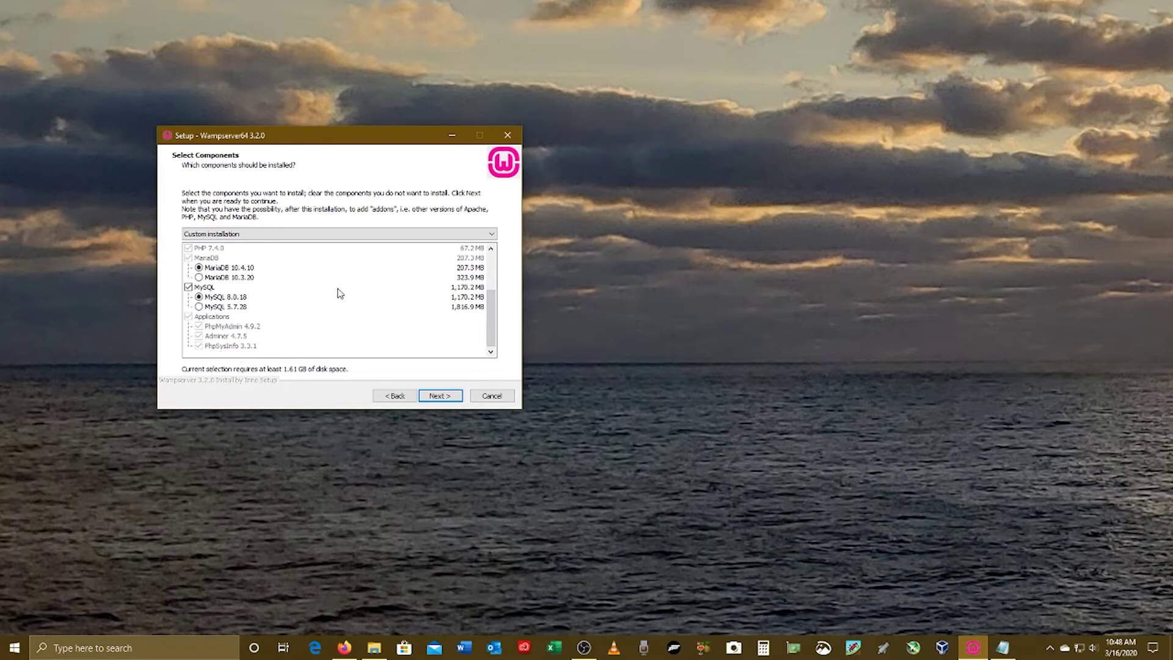
pyautogui.scroll(3, 389, 268)
pyautogui.click(390, 277)
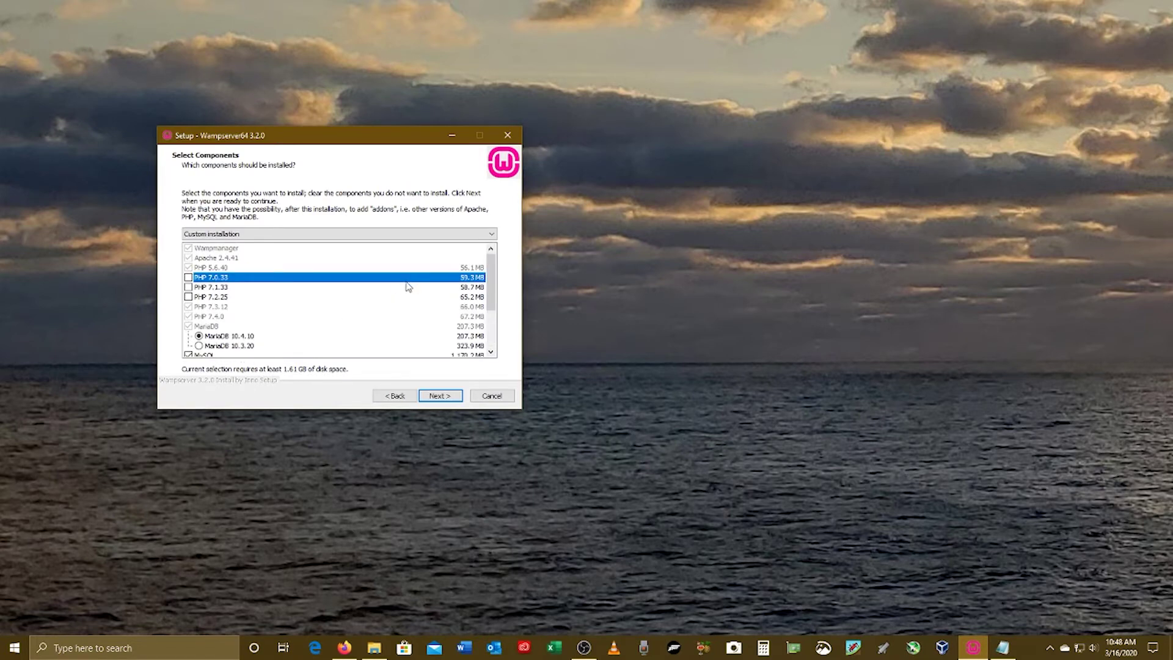
pyautogui.scroll(-3, 393, 304)
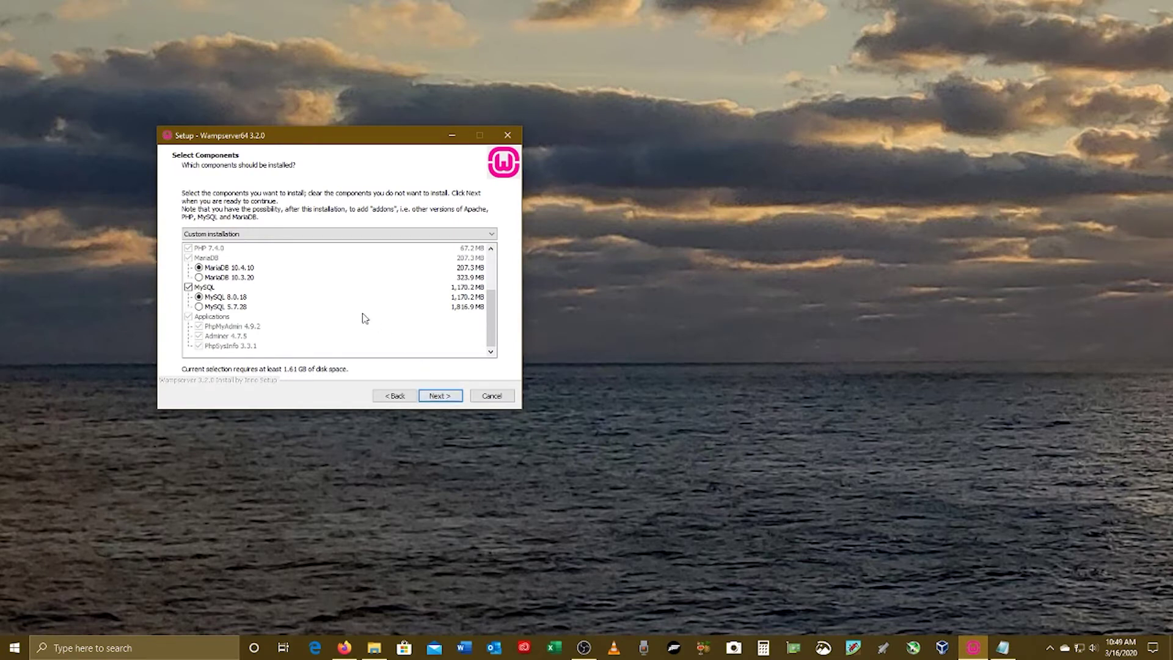
# - Confirm the selected components, keep Wampserver64 as the Start Menu folder and start the installation
pyautogui.click(442, 399)
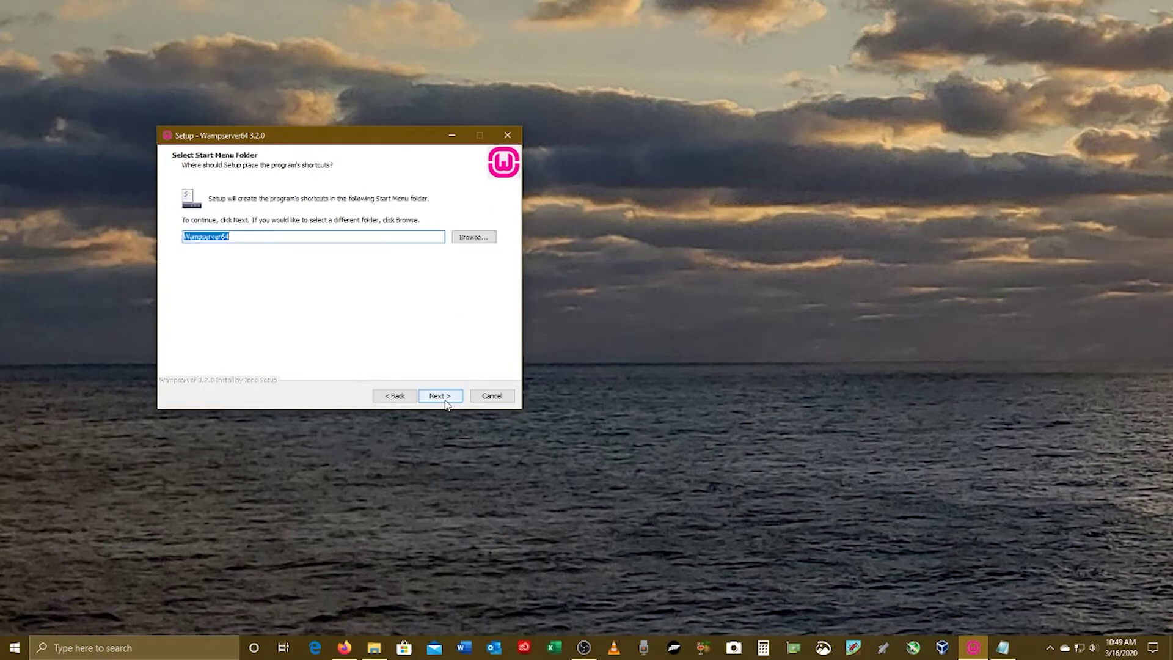
pyautogui.click(447, 401)
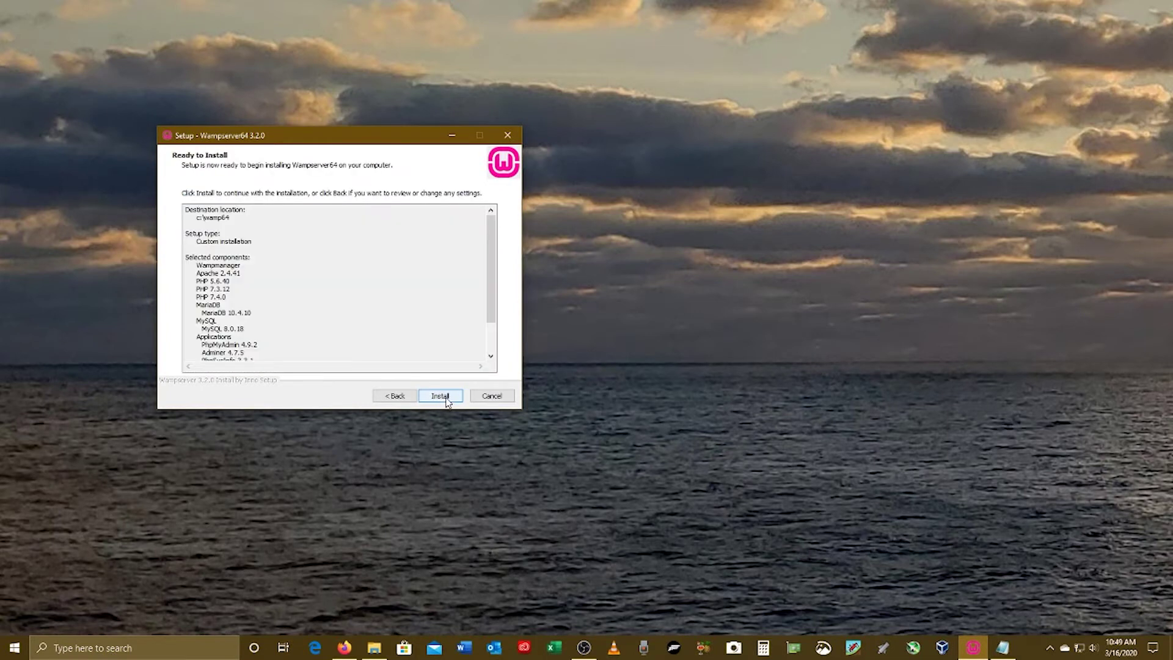
pyautogui.click(447, 401)
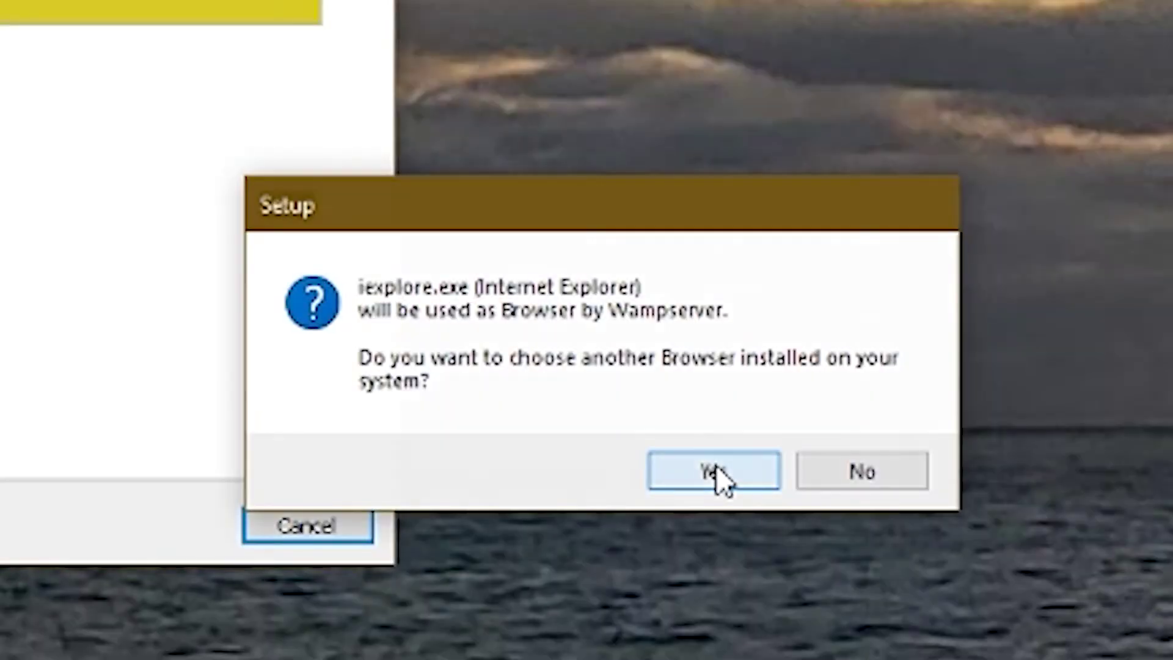
# - Choose firefox.exe in C:\Program Files\Mozilla Firefox as the Wampserver browser and confirm a text editor for it
pyautogui.click(716, 475)
pyautogui.click(406, 136)
pyautogui.click(286, 136)
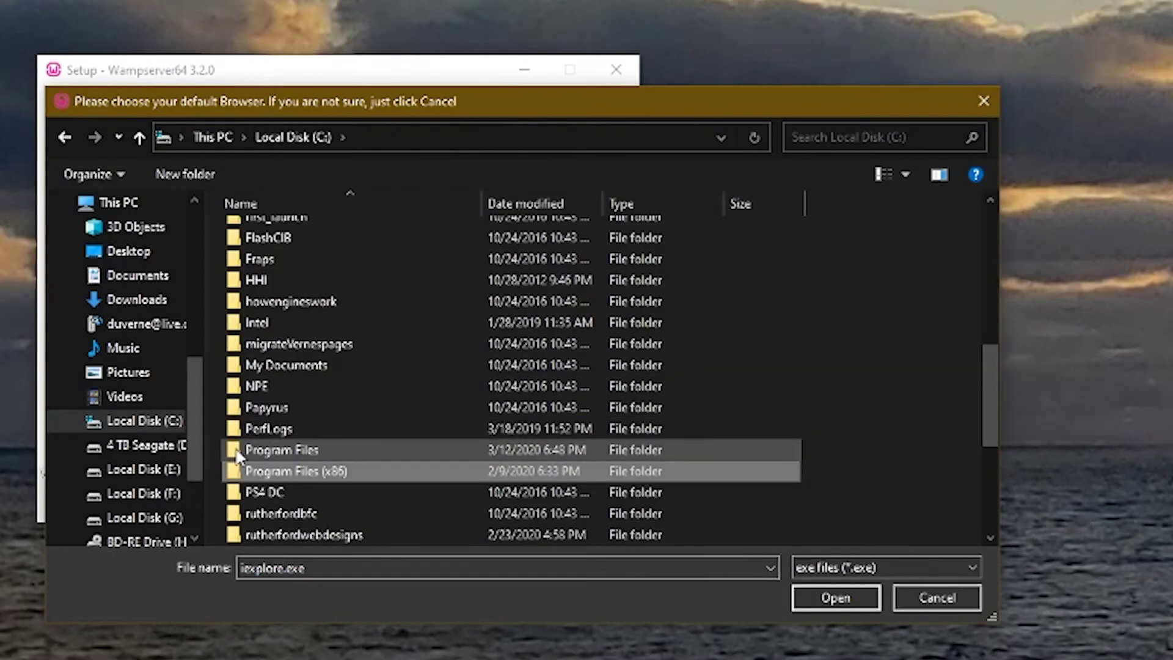
pyautogui.doubleClick(239, 447)
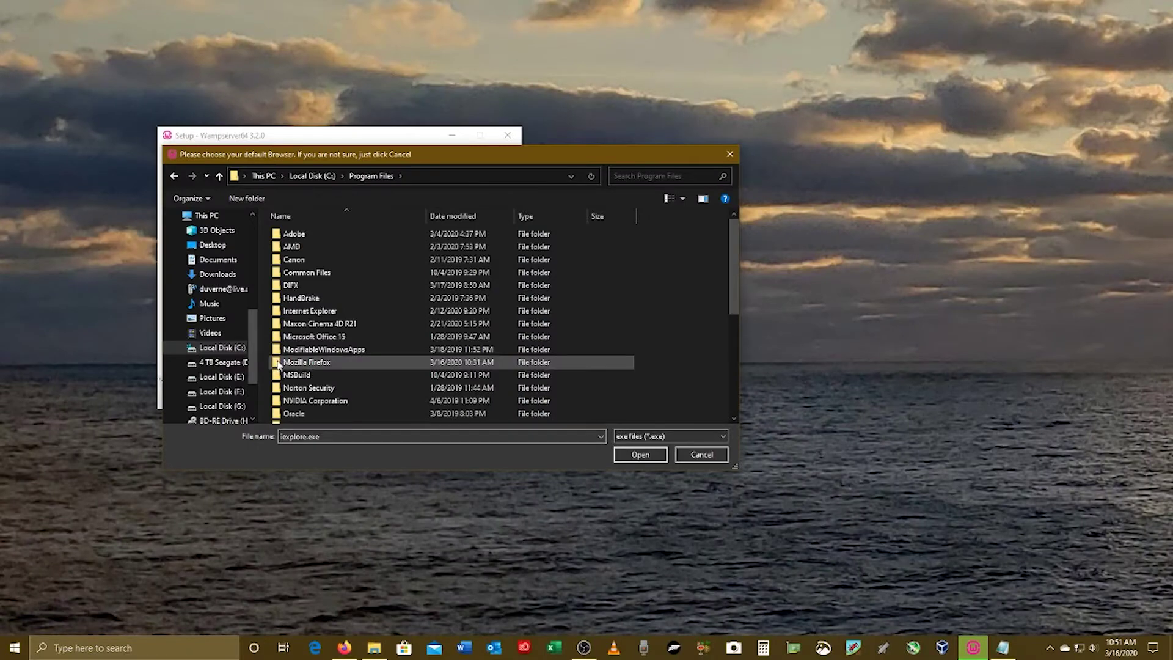
pyautogui.doubleClick(279, 362)
pyautogui.click(302, 311)
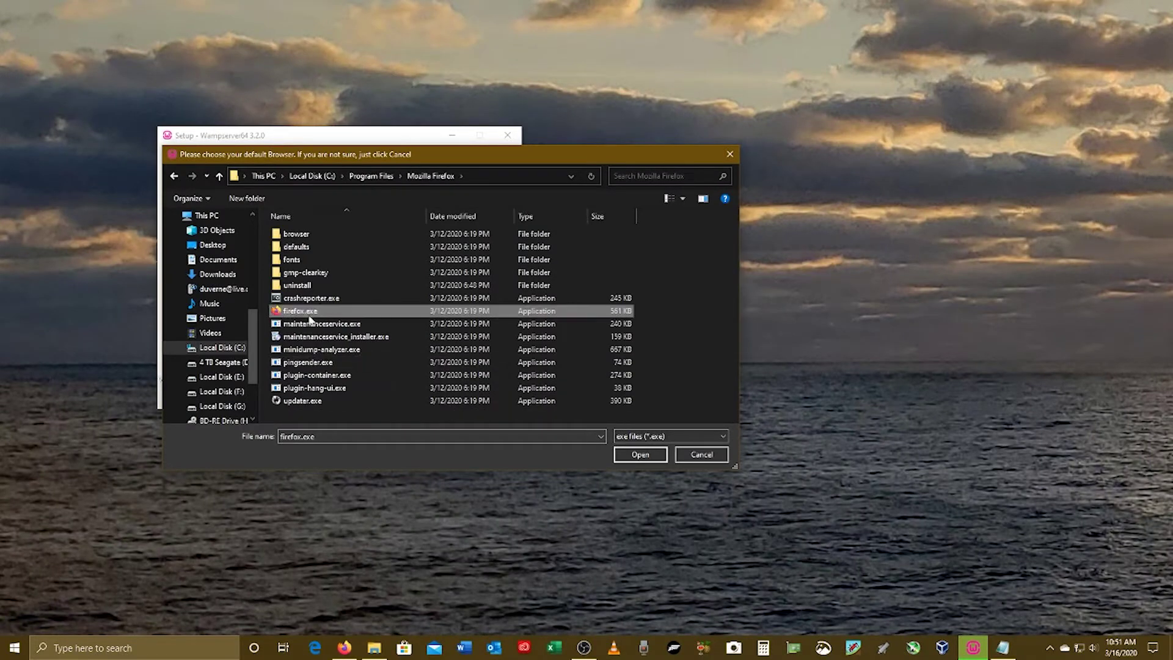
pyautogui.click(639, 454)
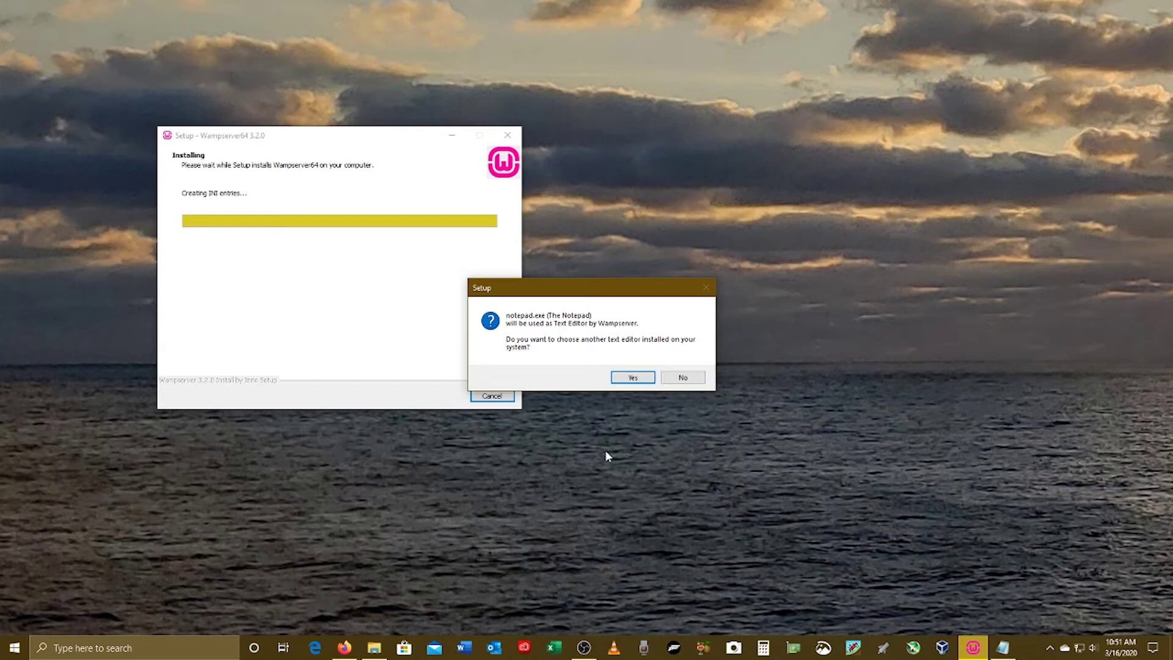
pyautogui.click(637, 377)
pyautogui.click(640, 454)
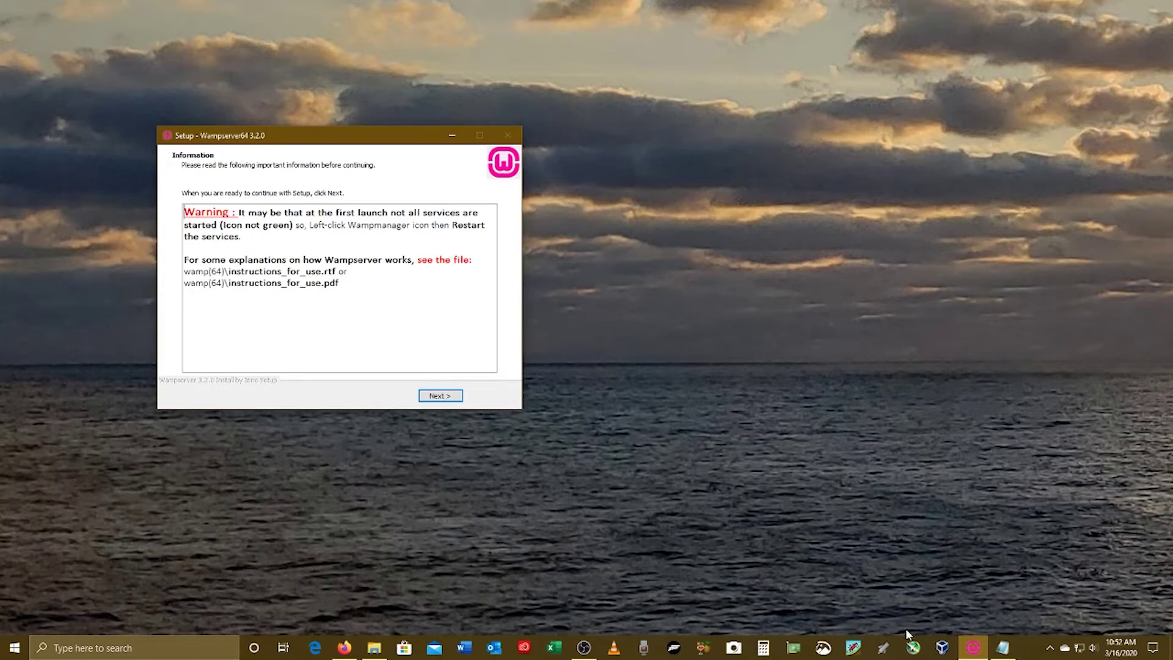
# - Open Snip & Sketch and capture a rectangular snip of the Wampserver64 setup's Information window
pyautogui.click(823, 648)
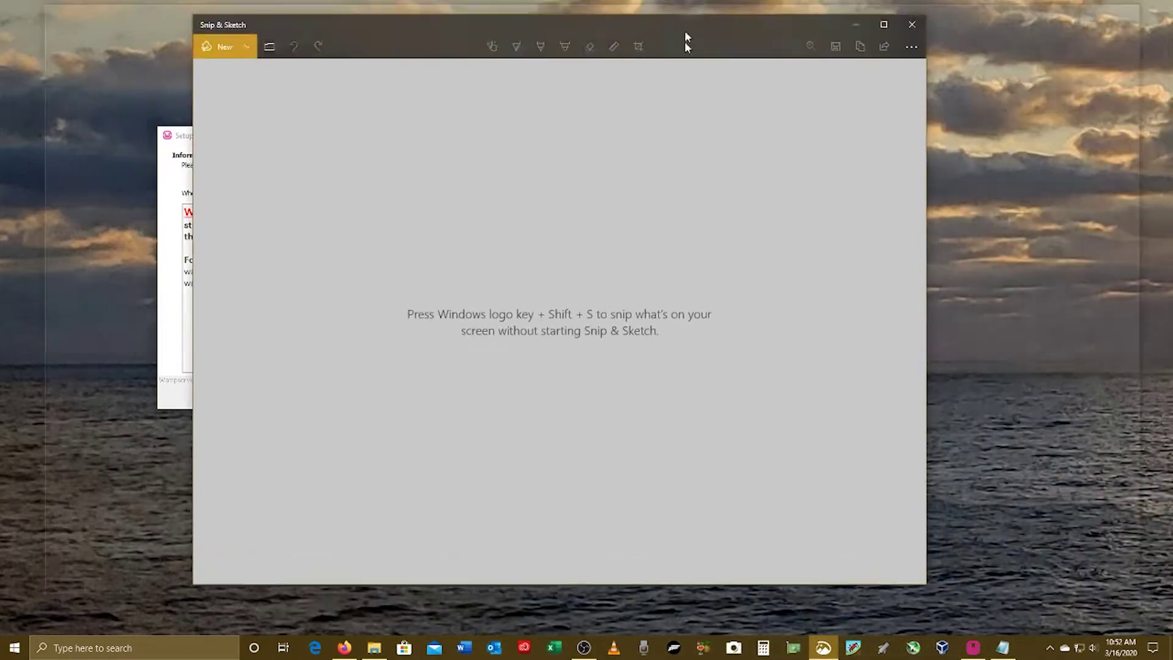
pyautogui.moveTo(684, 42); pyautogui.dragTo(654, 55)
pyautogui.click(215, 68)
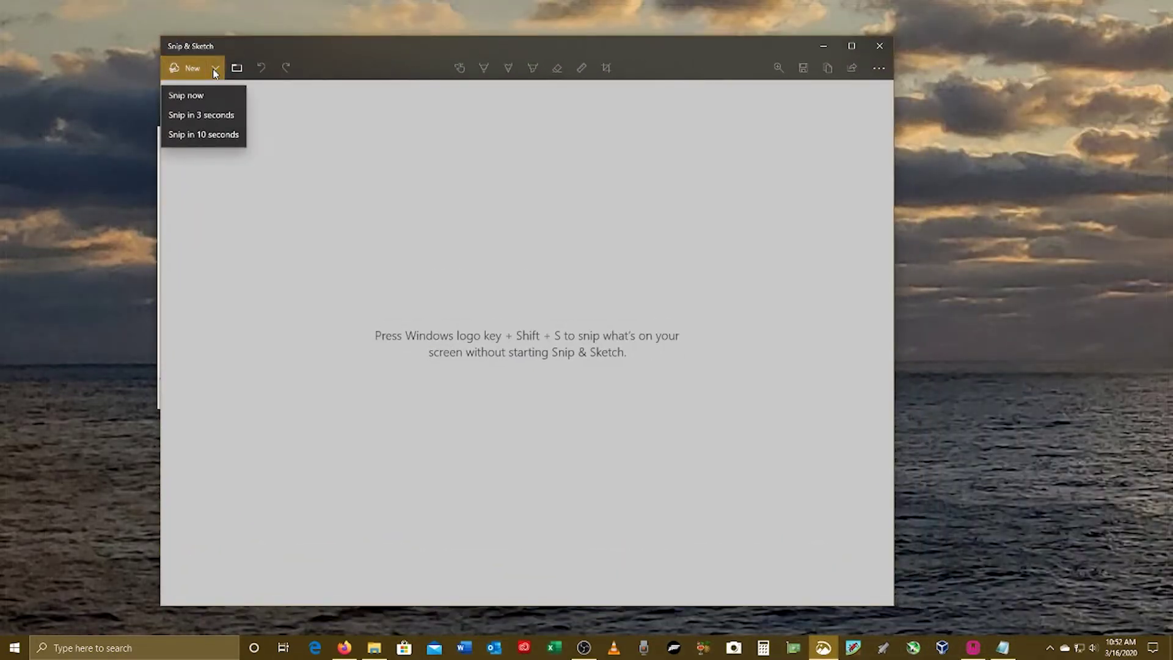
pyautogui.click(185, 96)
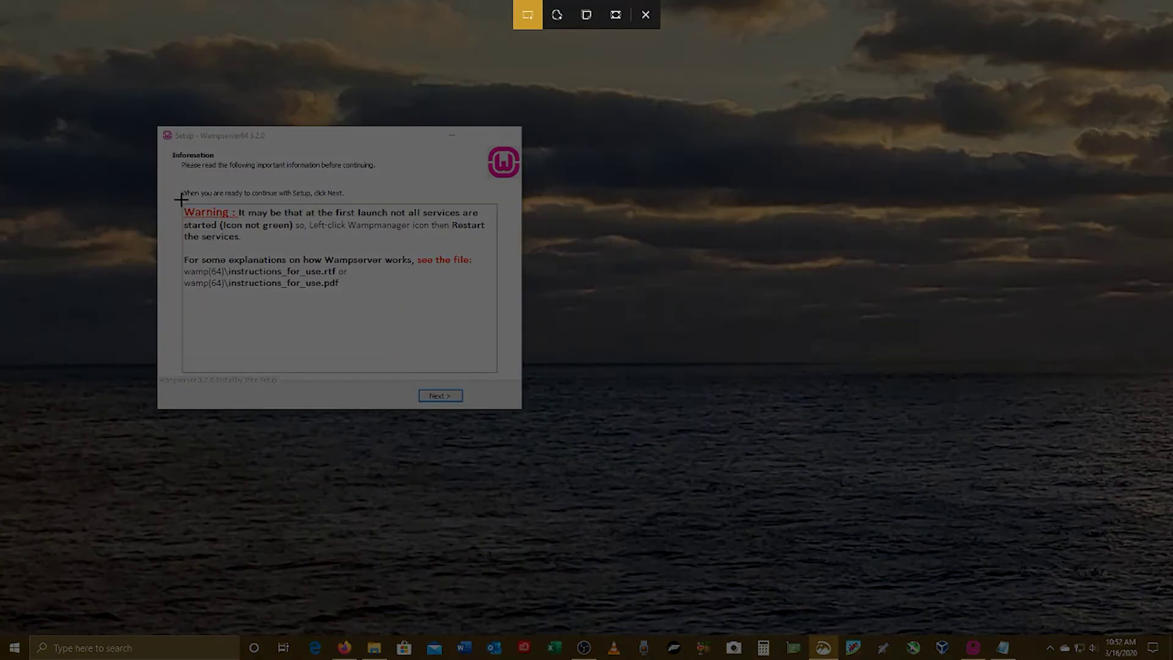
pyautogui.moveTo(156, 127); pyautogui.dragTo(523, 407)
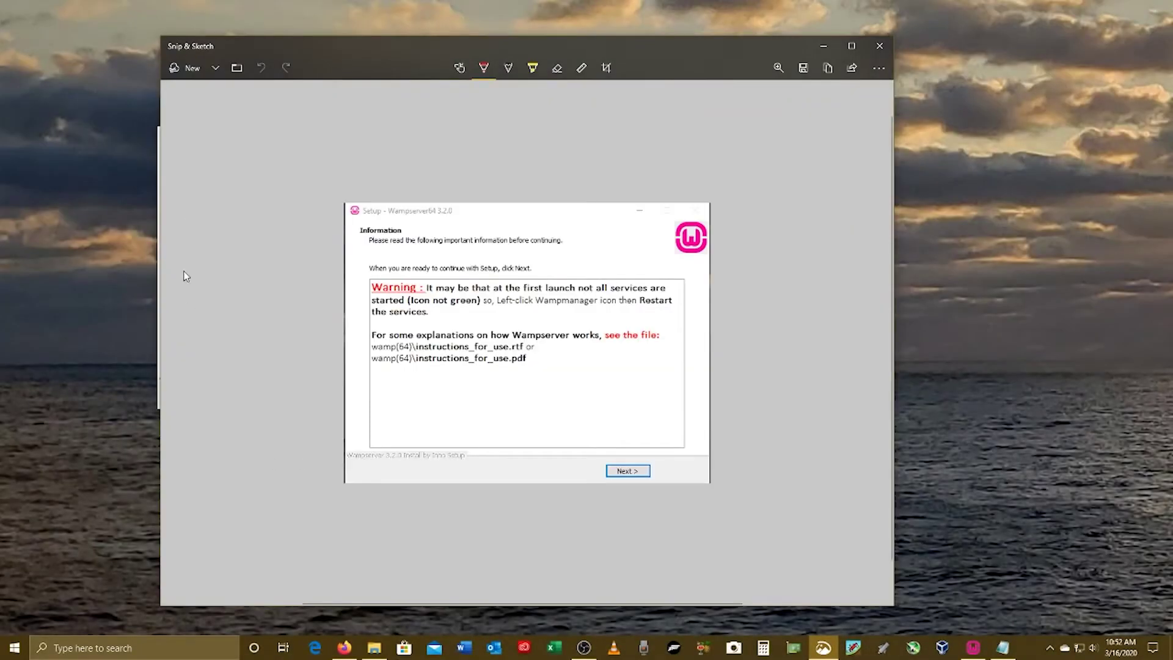
# - Save the snip as WampInstructions.jpg in the Pictures folder and close Snip & Sketch
pyautogui.click(802, 67)
pyautogui.click(215, 194)
pyautogui.write('WampInstructions')
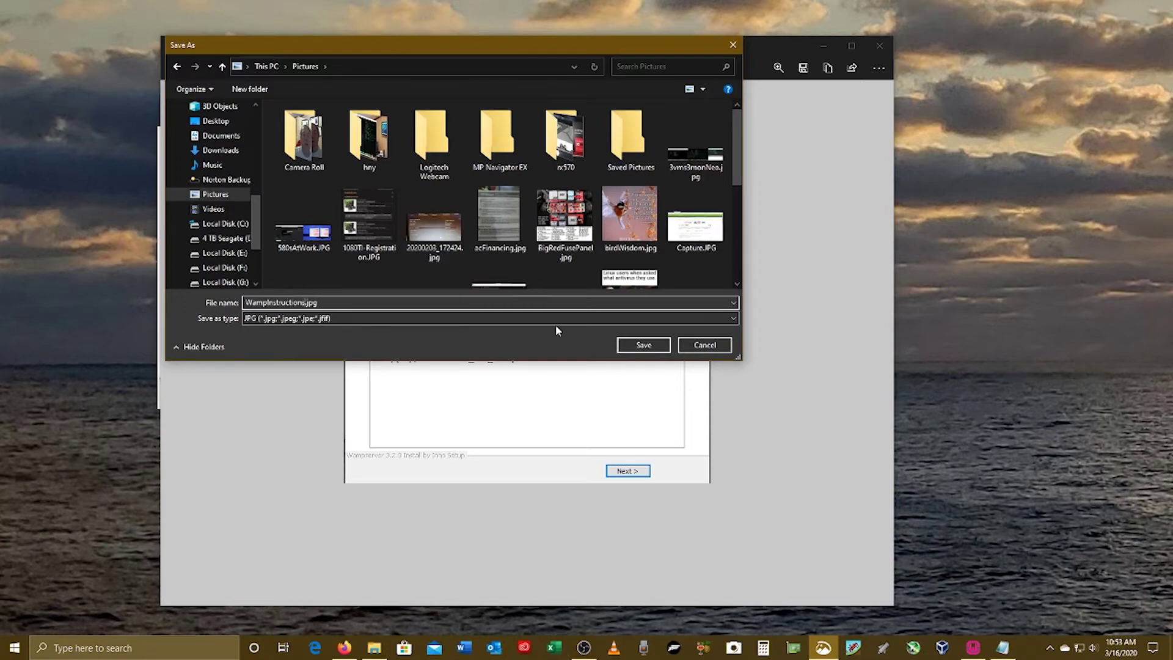
pyautogui.click(643, 345)
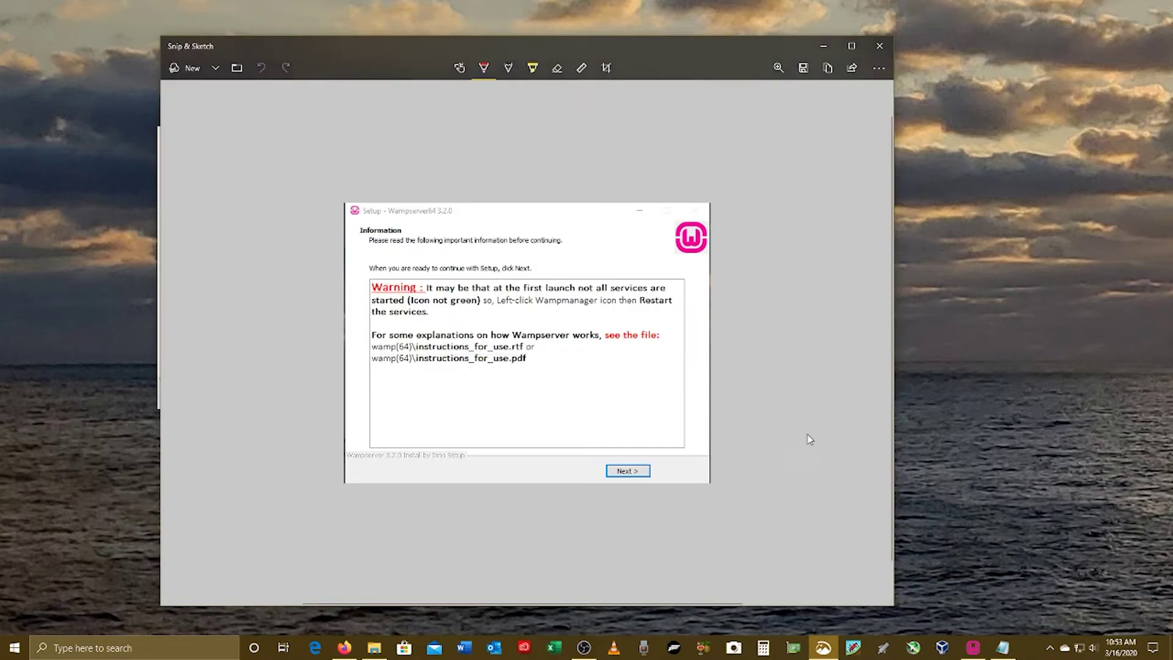
pyautogui.click(878, 47)
# - Continue past the Information page, finish the Wampserver64 setup and check the hidden tray icons
pyautogui.click(440, 395)
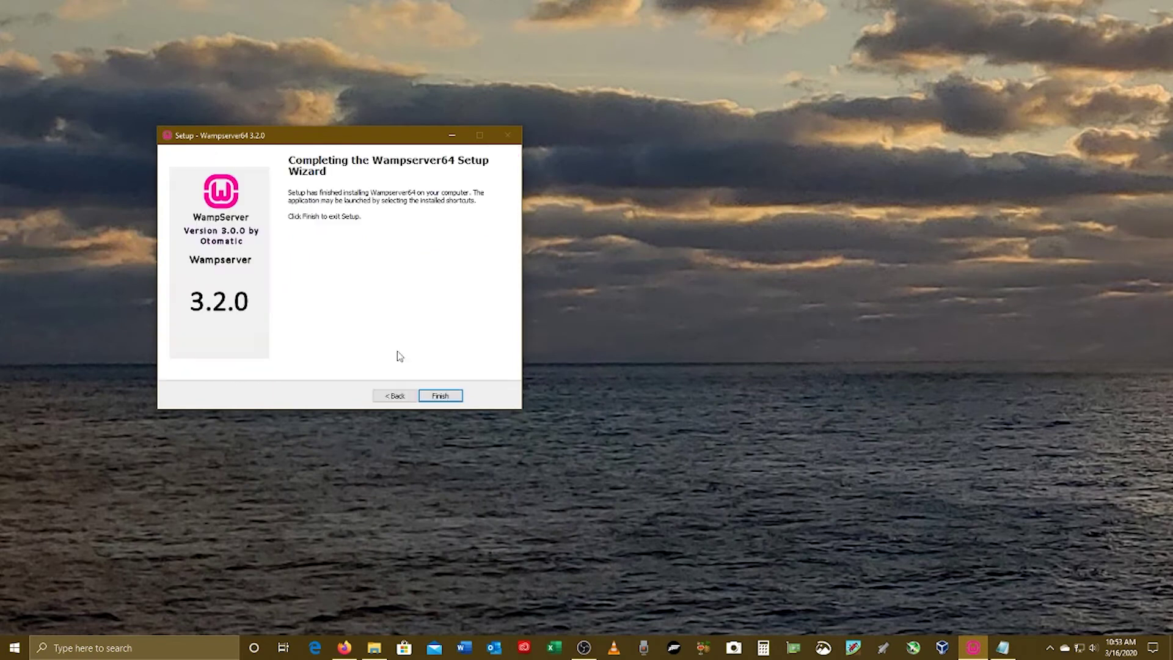
pyautogui.click(439, 396)
pyautogui.click(1051, 649)
pyautogui.click(122, 648)
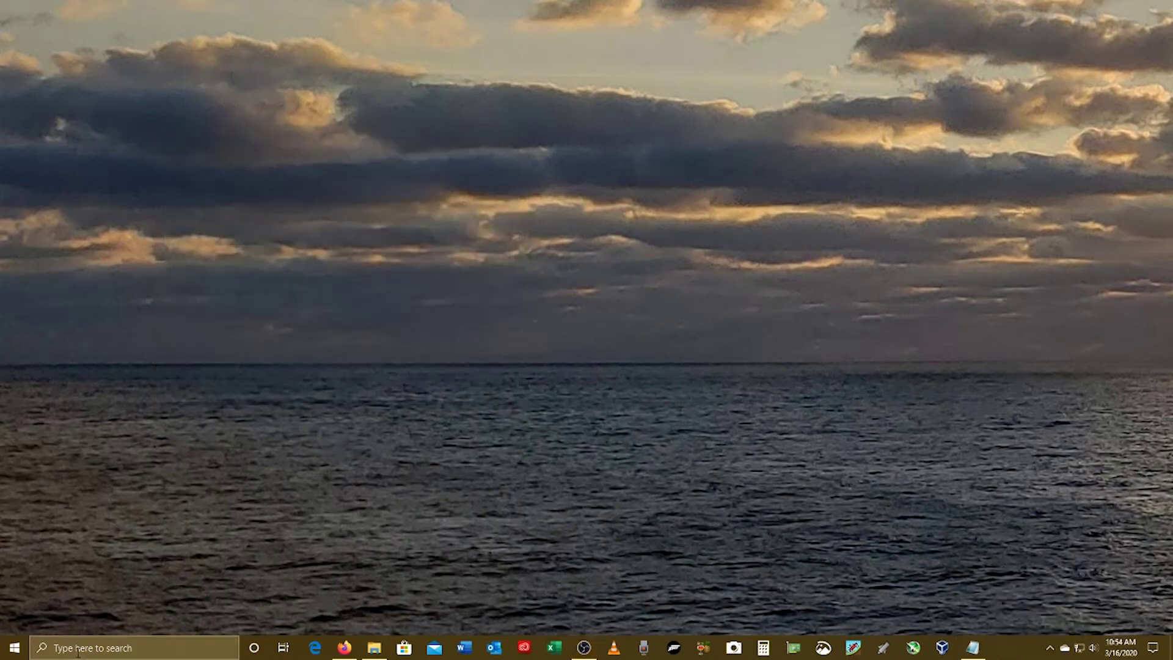
pyautogui.write('wamp')
pyautogui.click(87, 370)
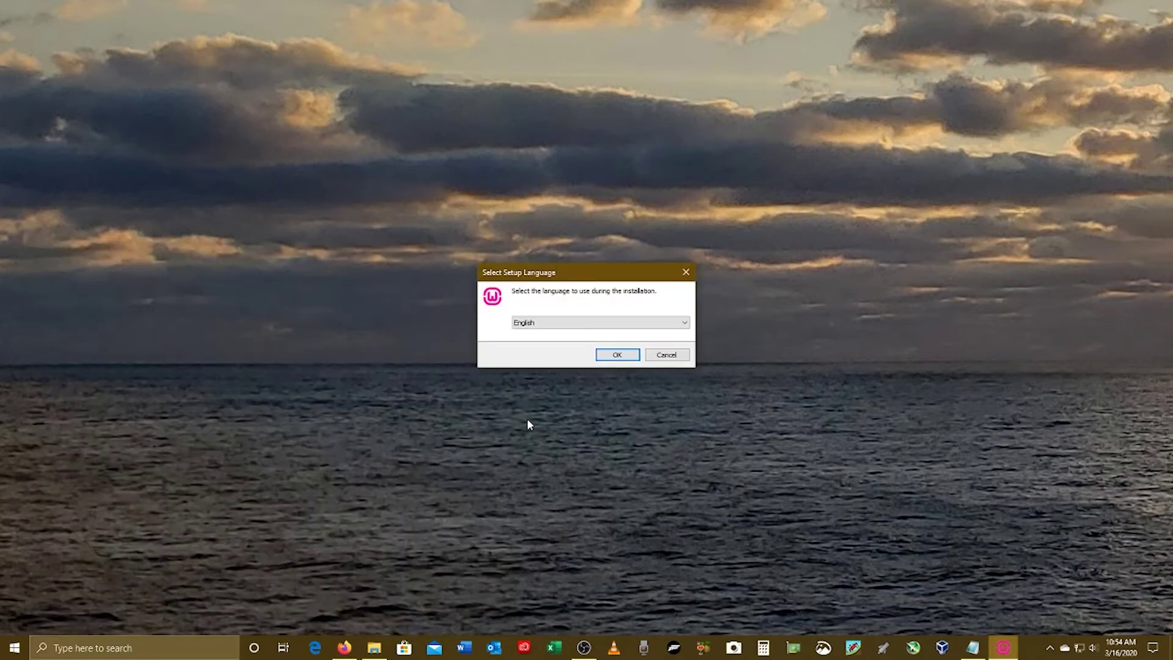
pyautogui.click(666, 354)
pyautogui.click(1050, 648)
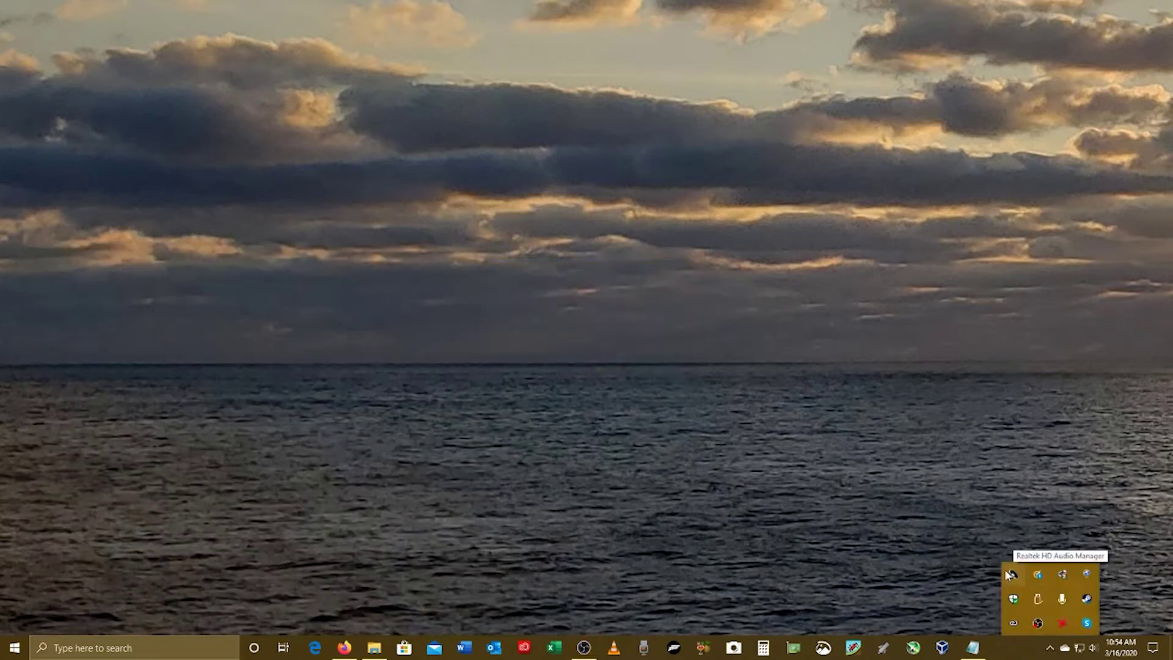
pyautogui.click(643, 535)
# - Search Windows for wamp and launch the installed Wampserver64 app
pyautogui.click(86, 647)
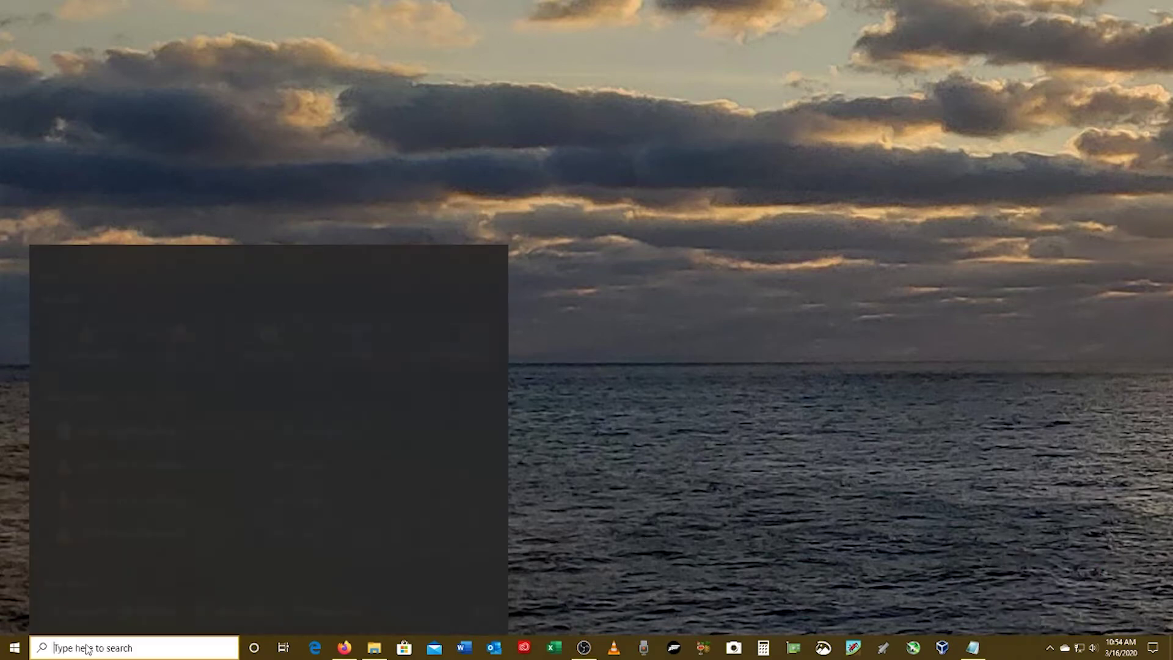
pyautogui.write('wamp')
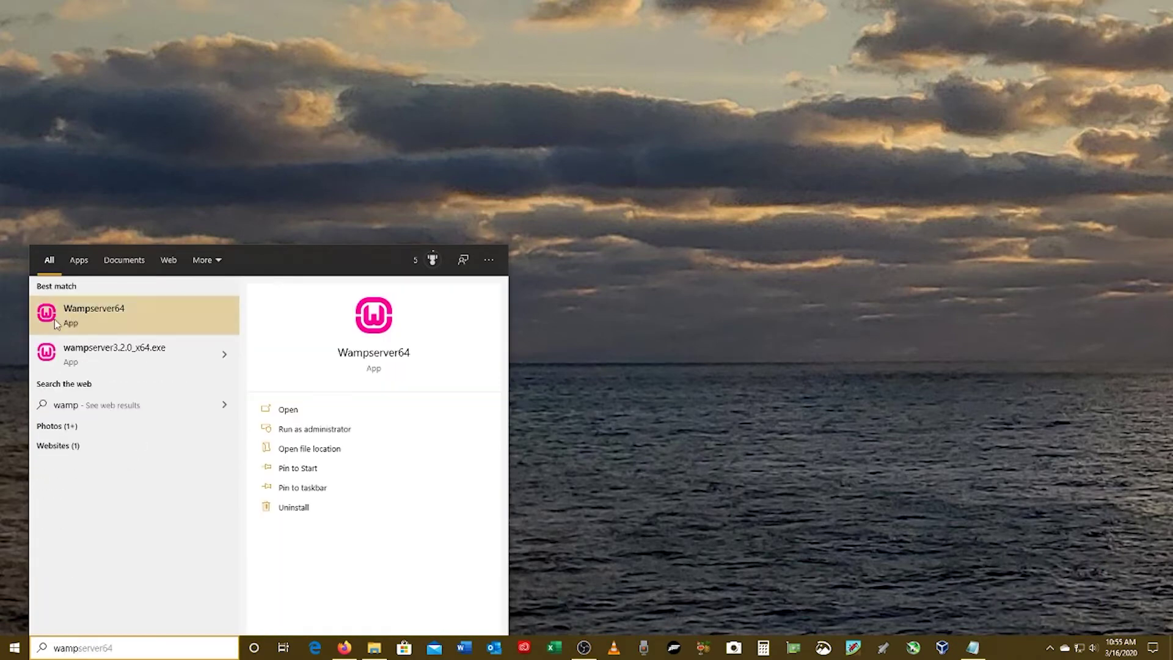
pyautogui.click(83, 314)
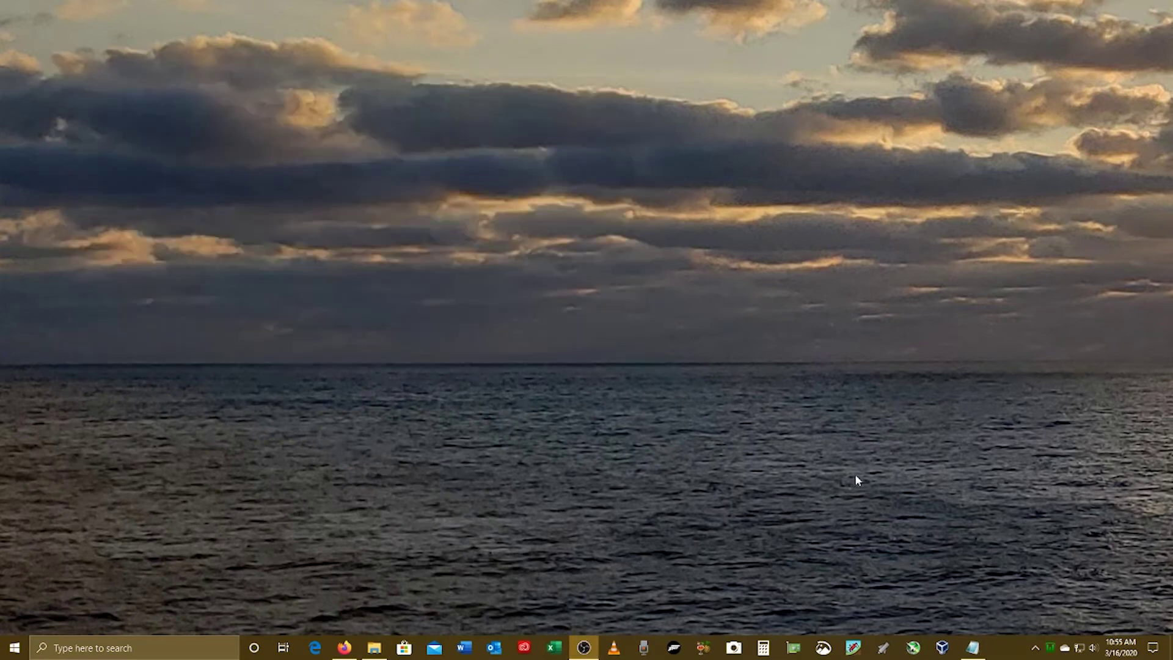
pyautogui.moveTo(1051, 651)
# - Switch to Firefox, load localhost in a new tab and view its phpinfo() page, closing the tab when done
pyautogui.click(344, 647)
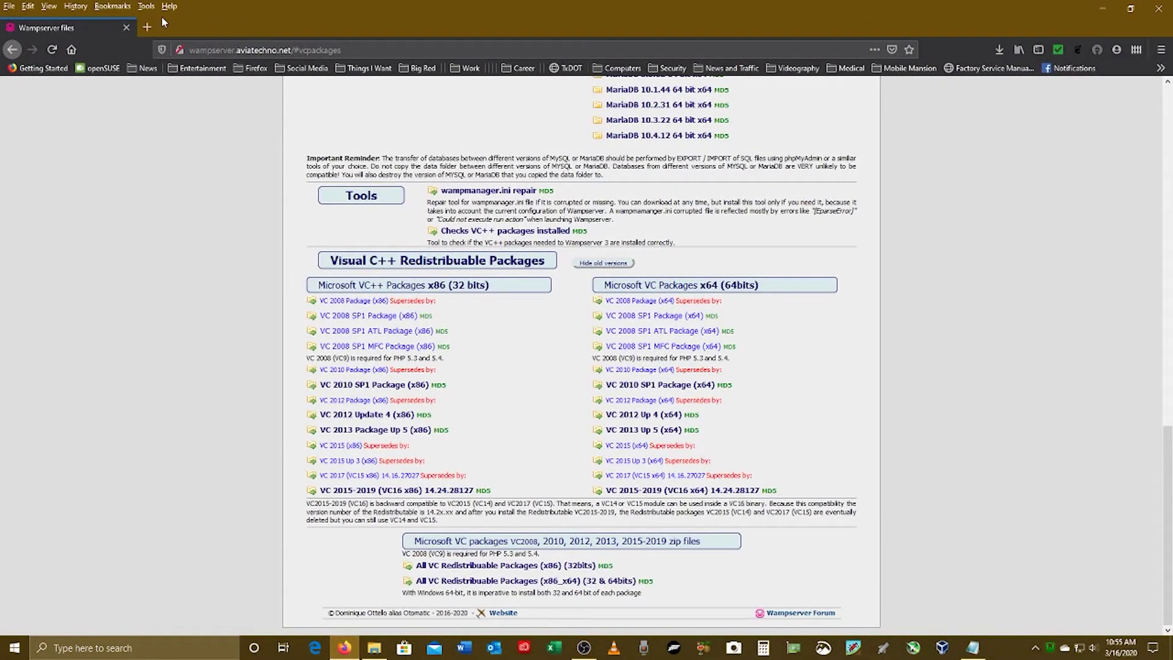
pyautogui.click(146, 27)
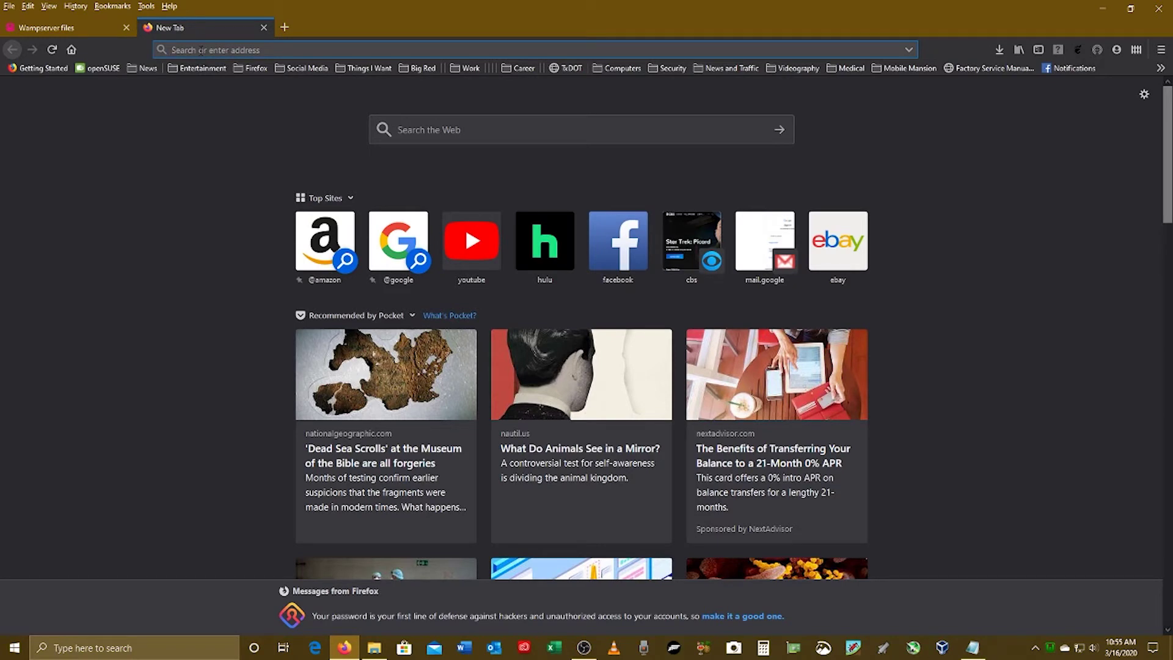
pyautogui.write('localhost')
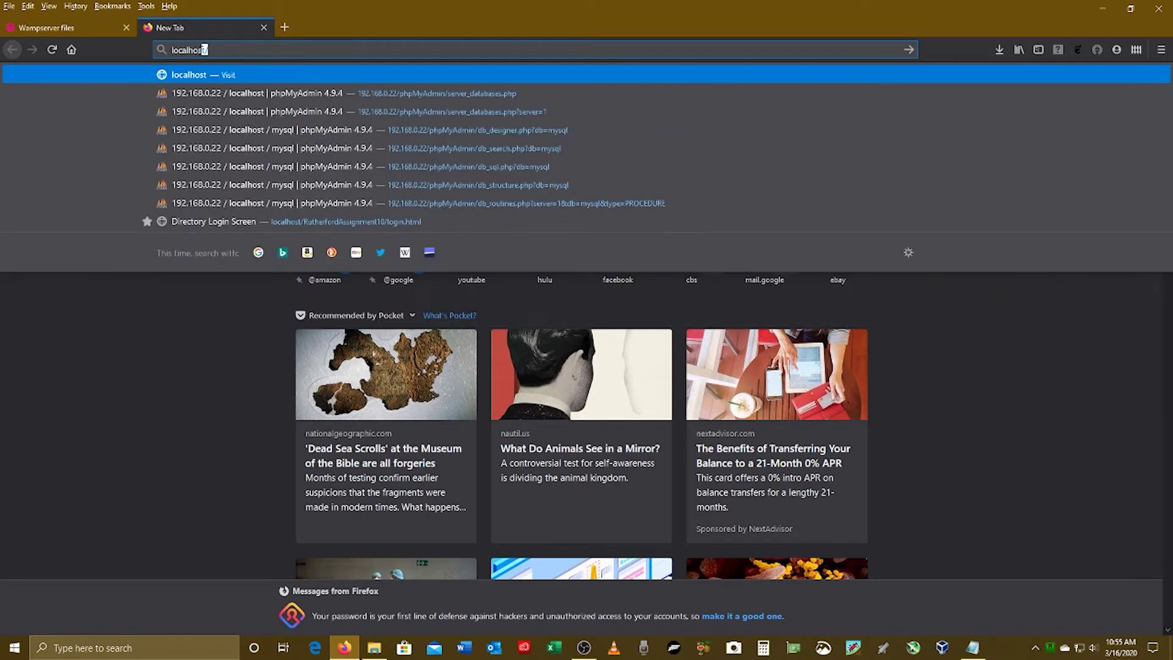
pyautogui.press('Return')
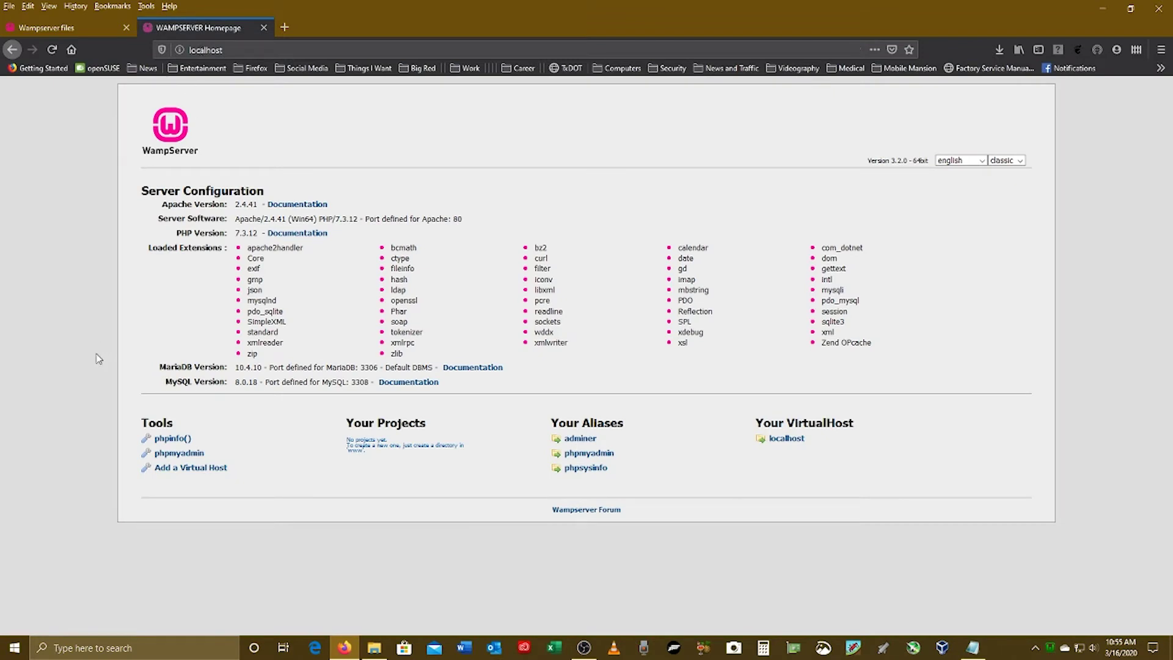
pyautogui.click(171, 439)
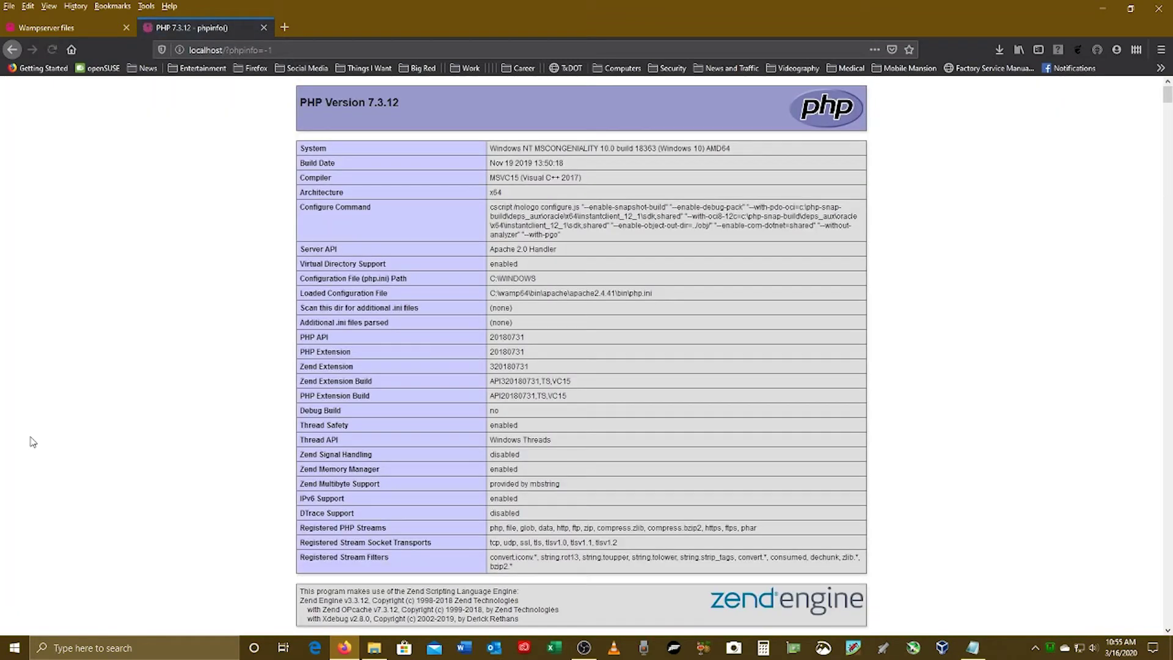
pyautogui.hotkey('ctrl', 'w')
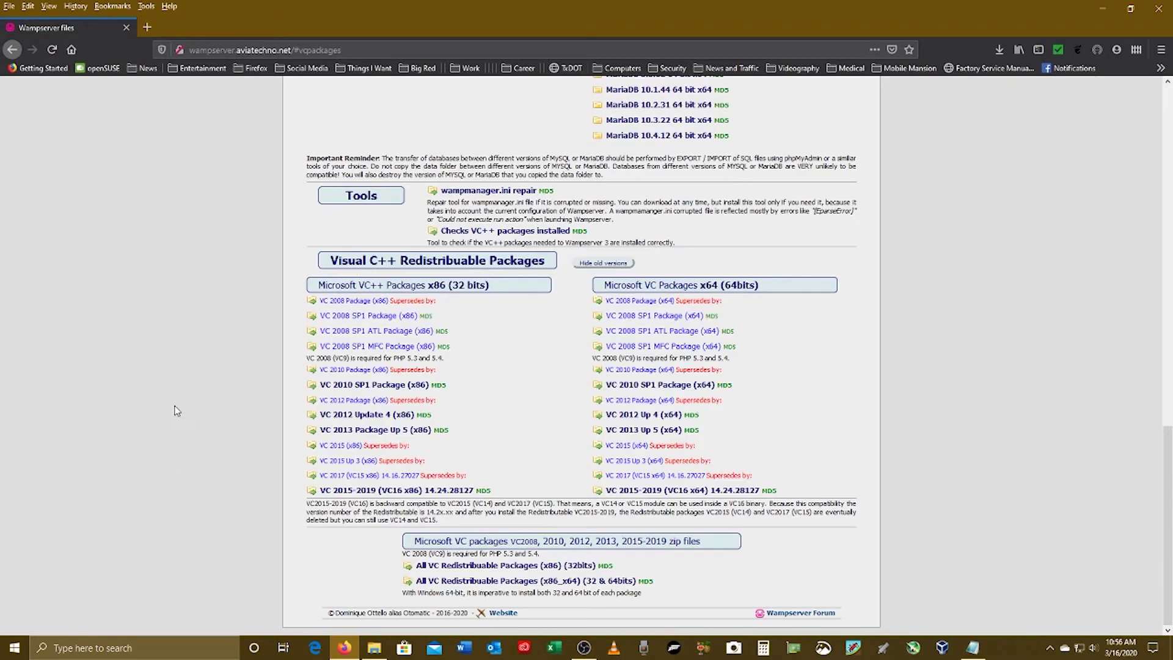
# - Load localhost in a new tab, log in to phpMyAdmin from its Tools section and close the tab after viewing it
pyautogui.click(146, 27)
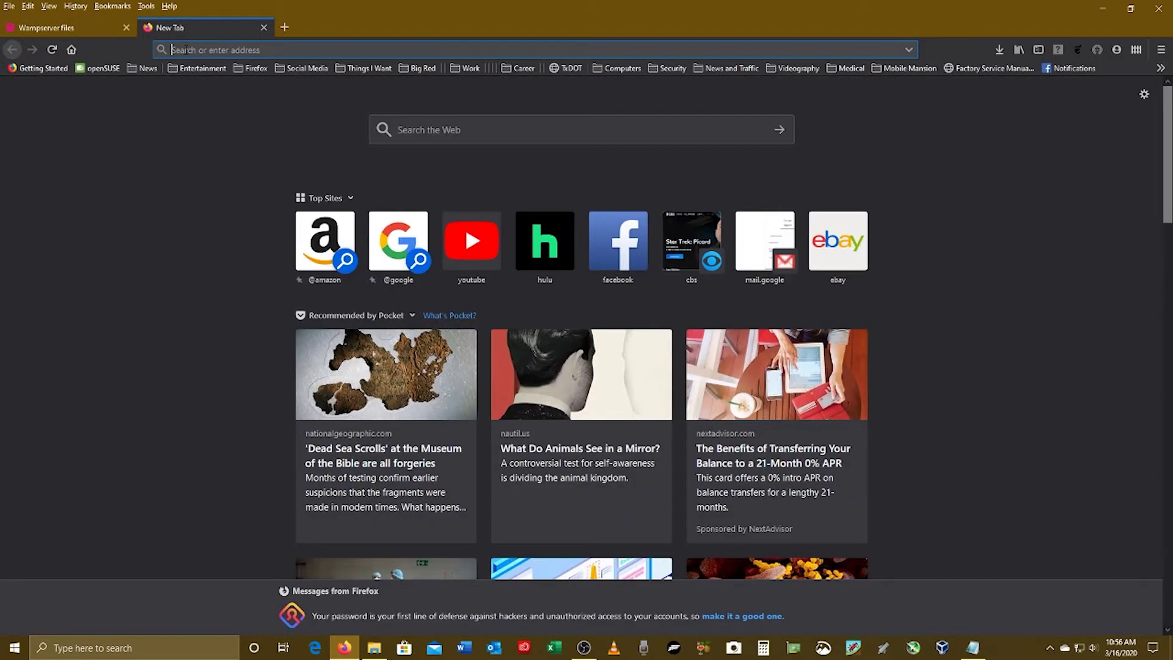
pyautogui.write('localhost/')
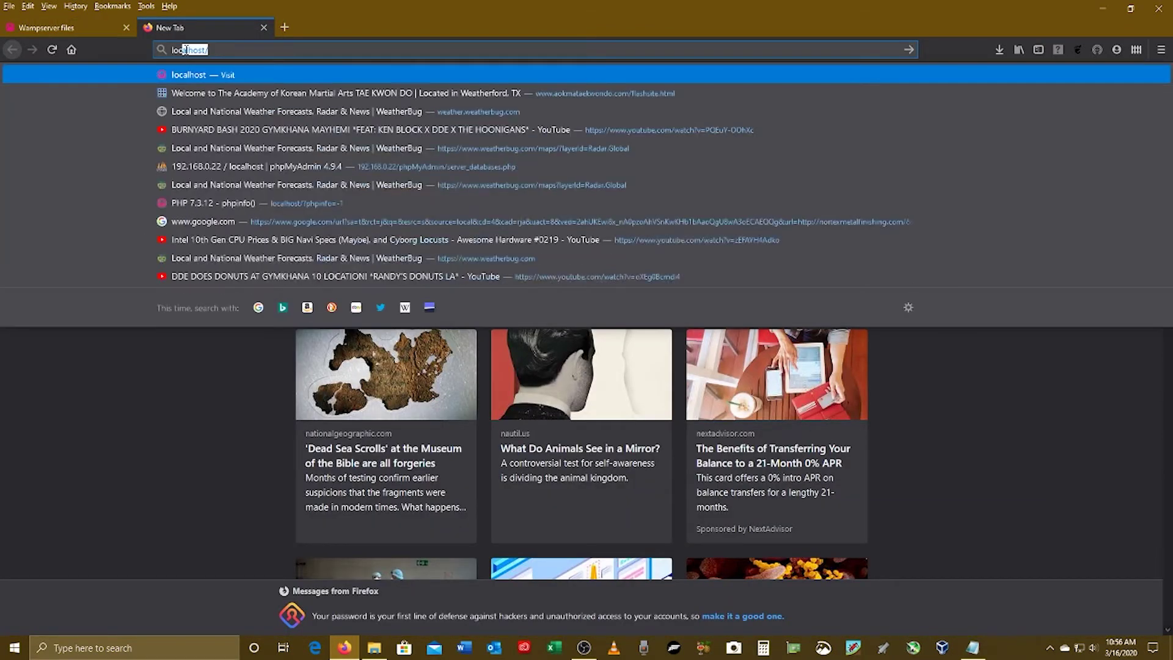
pyautogui.press('Return')
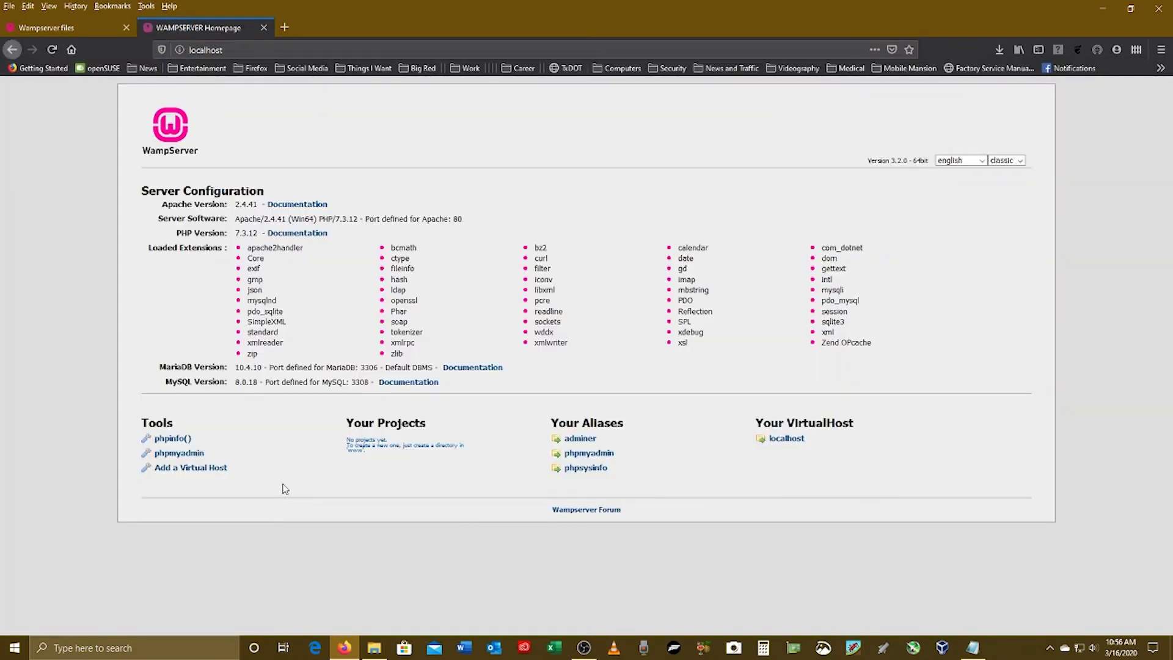
pyautogui.click(164, 453)
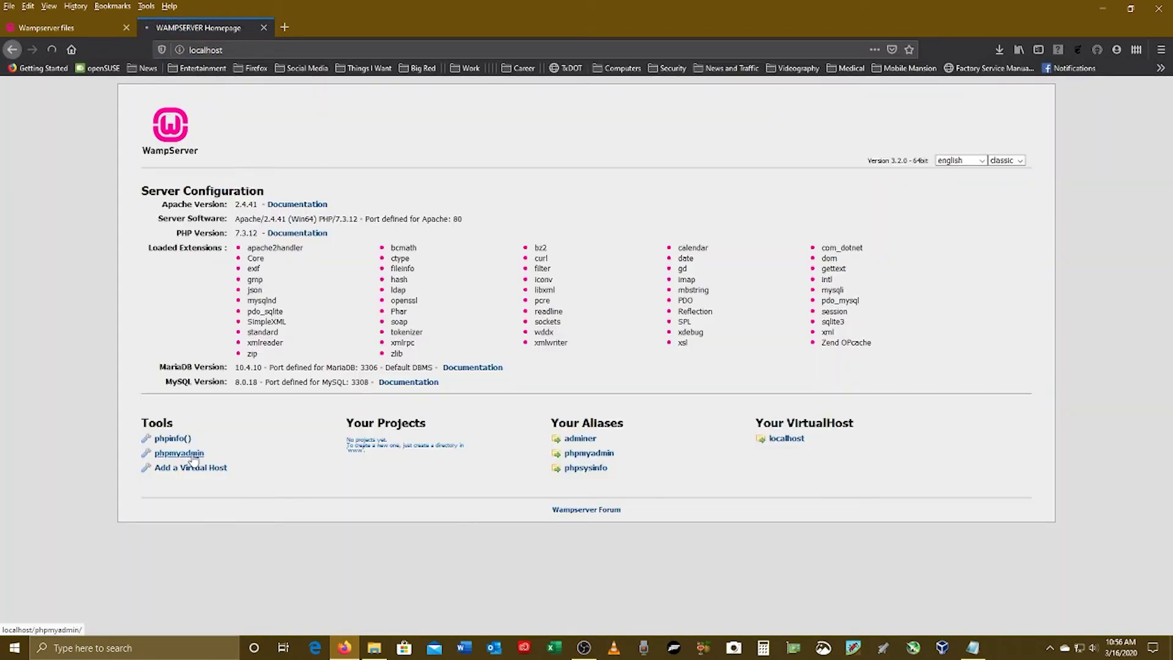
pyautogui.click(681, 353)
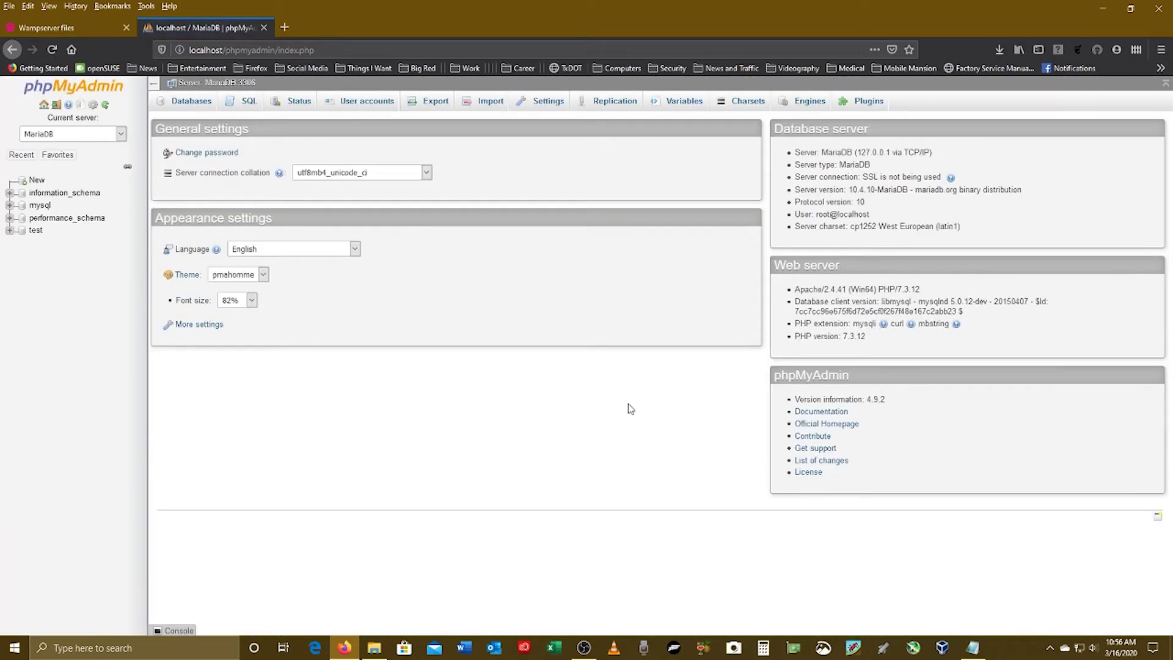
pyautogui.click(263, 28)
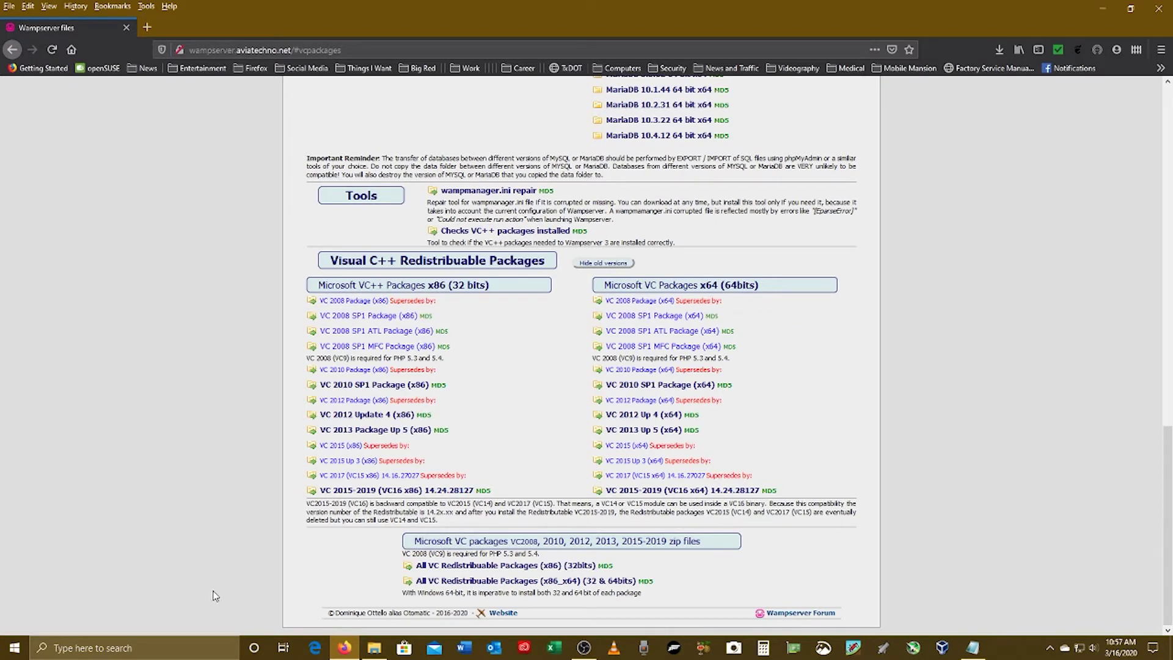
# - Switch to File Explorer and open the wamp64 folder on Local Disk (C:)
pyautogui.click(373, 648)
pyautogui.click(44, 358)
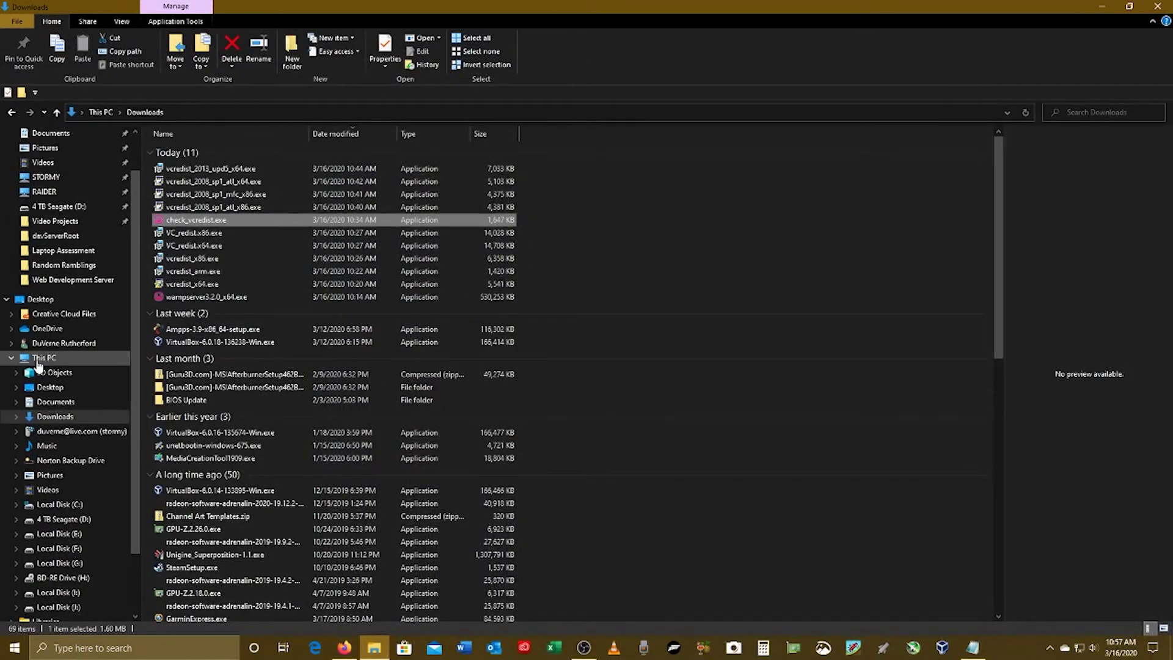
pyautogui.doubleClick(381, 251)
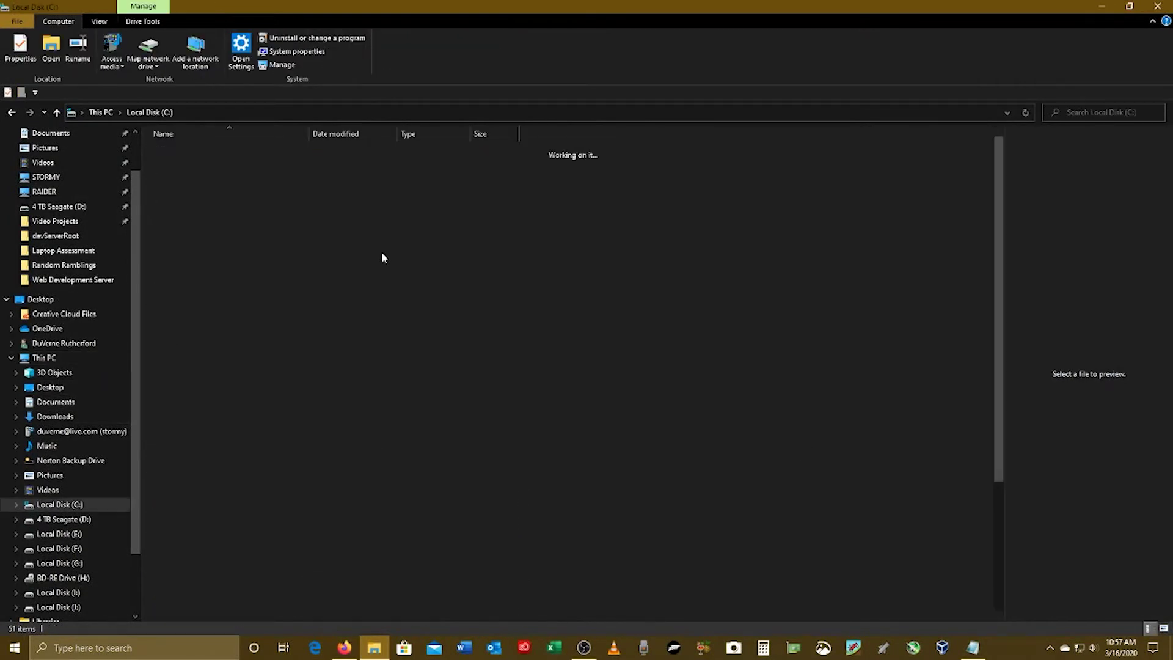
pyautogui.doubleClick(163, 564)
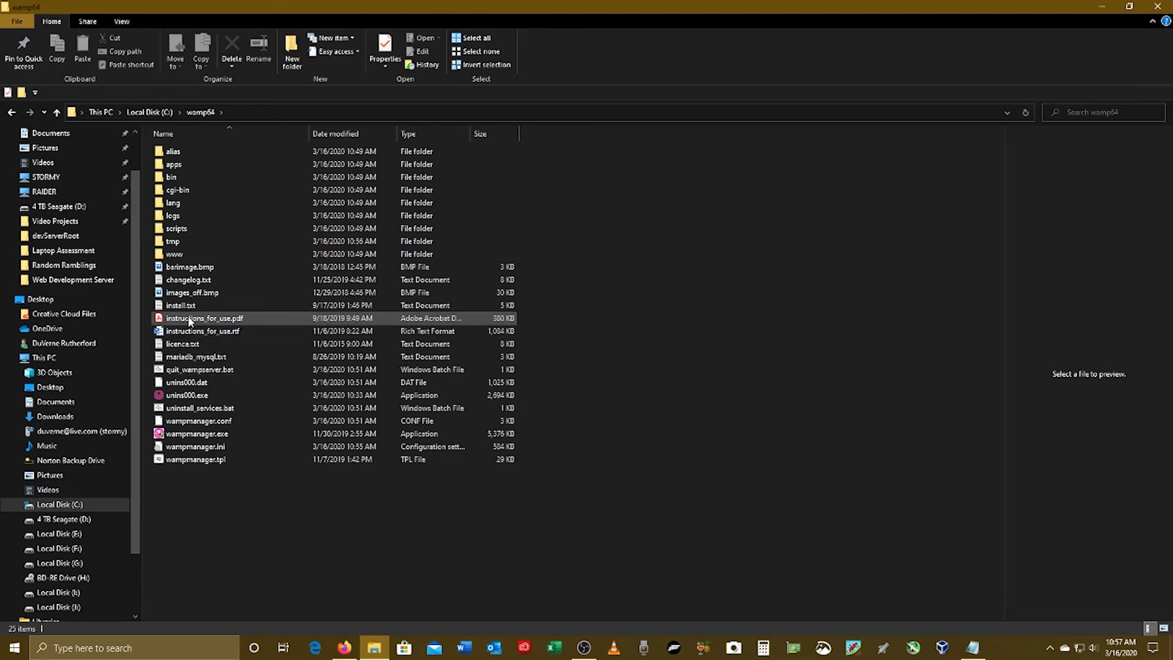
# - Copy instructions_for_use.pdf from the wamp64 folder and paste it into the Documents folder
pyautogui.rightClick(189, 320)
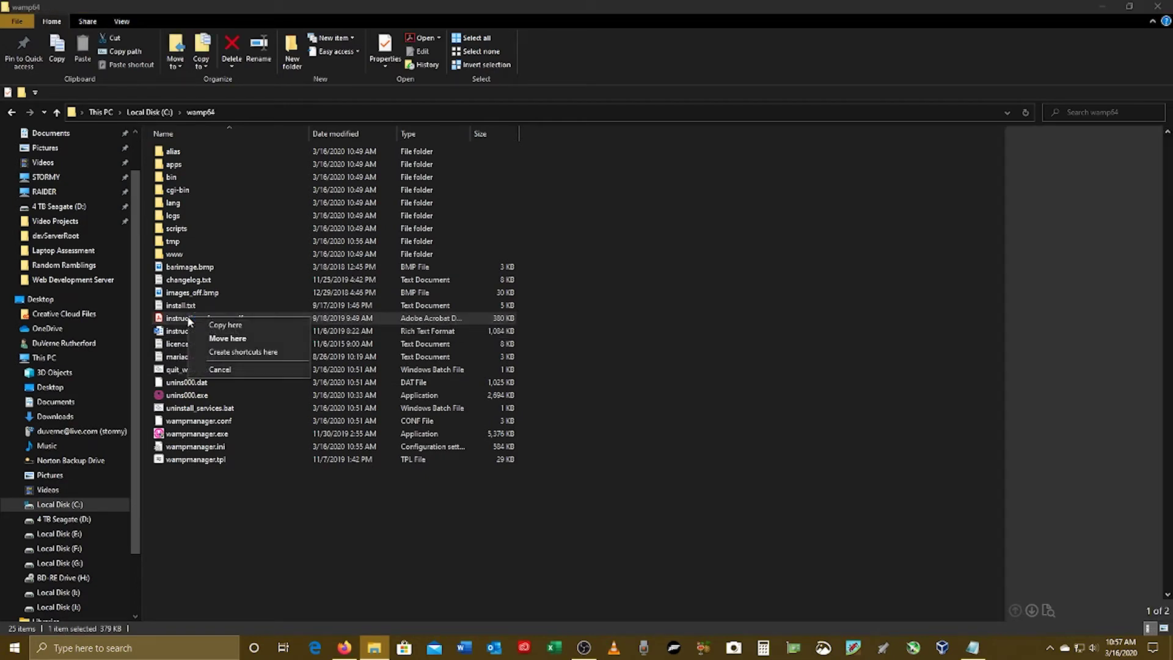
pyautogui.click(179, 320)
pyautogui.rightClick(178, 320)
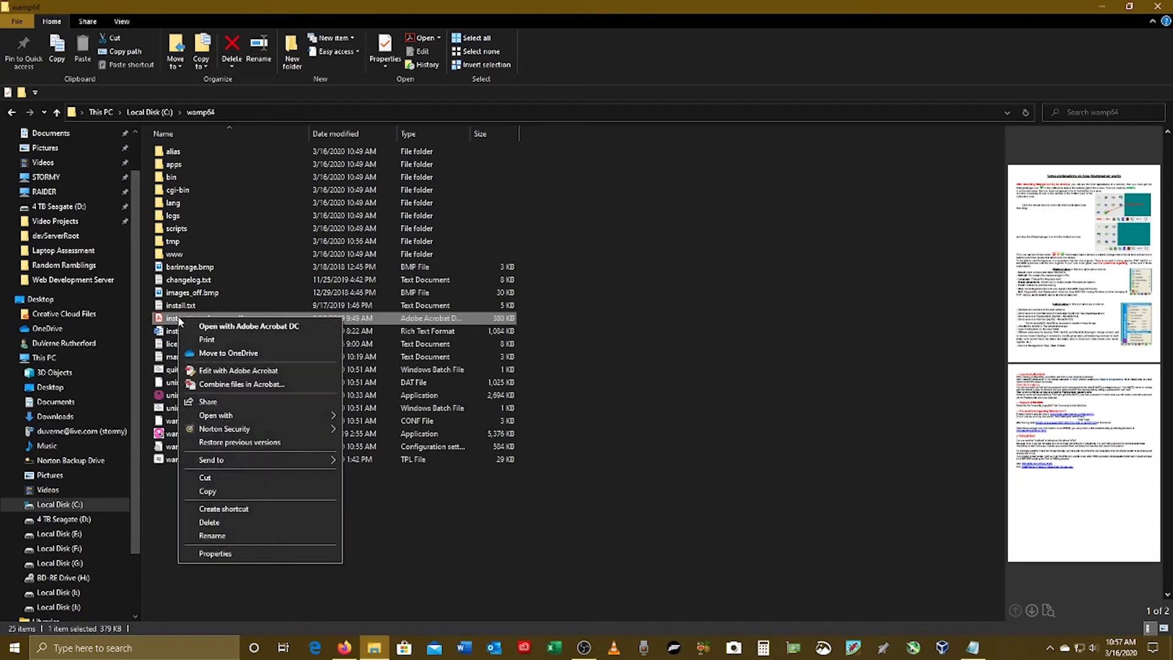
pyautogui.click(205, 491)
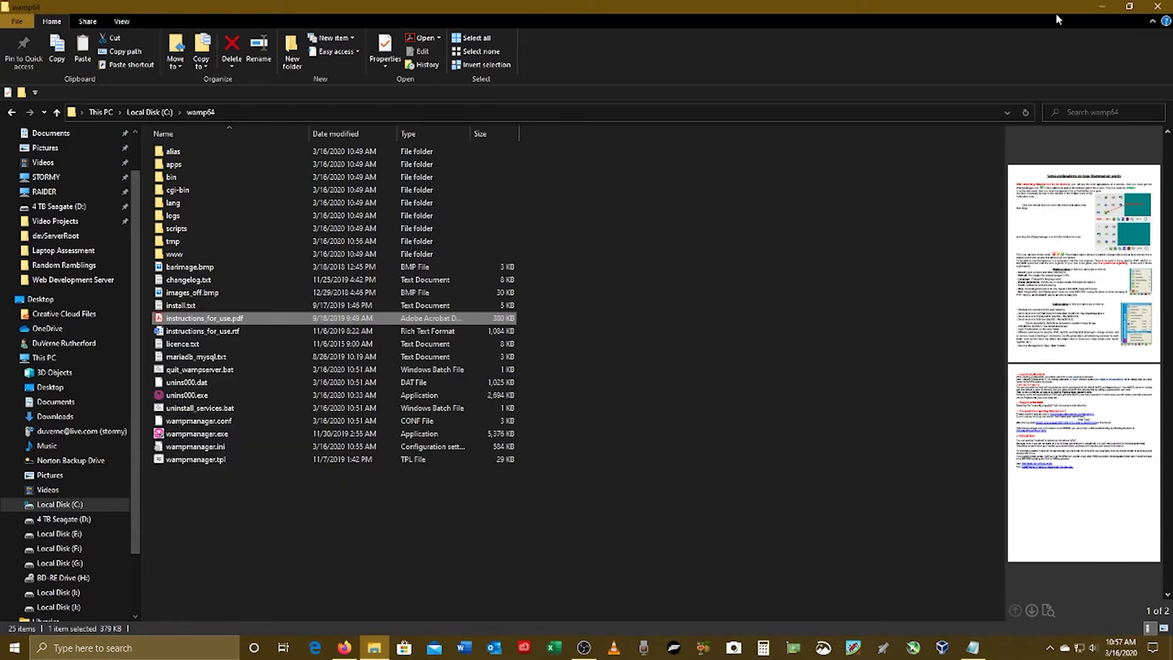
pyautogui.scroll(2, 67, 245)
pyautogui.click(50, 182)
pyautogui.rightClick(1032, 226)
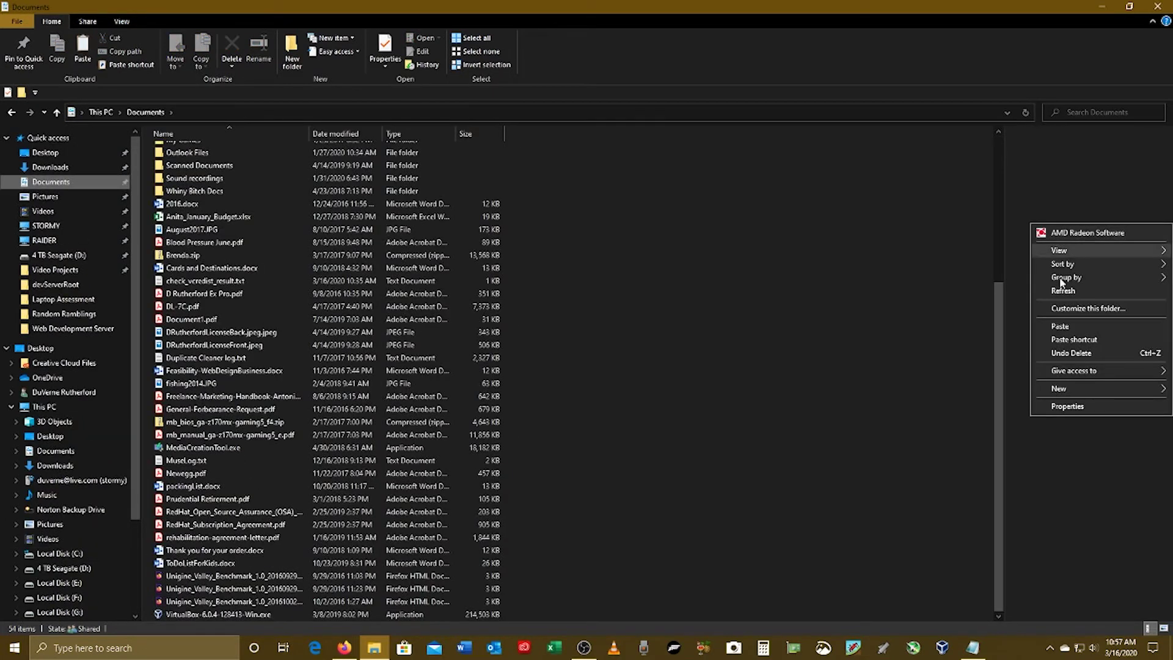
pyautogui.click(1060, 326)
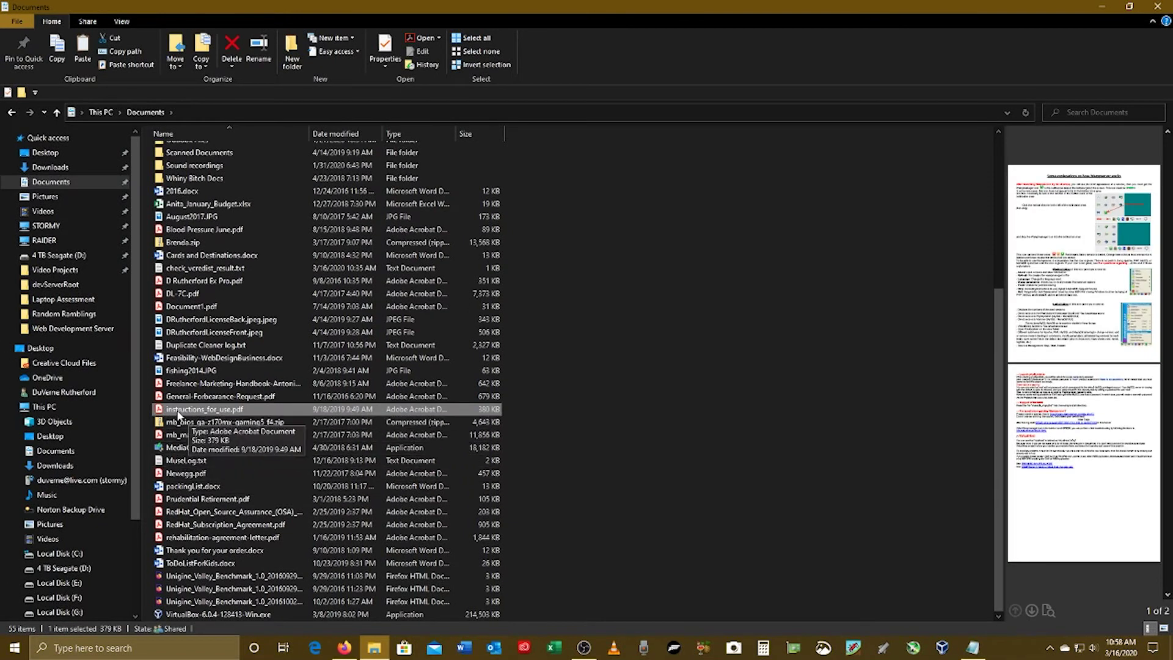
# - Rename the copied PDF in Documents to WAMP-Instructions.pdf and open it in a maximized Acrobat window
pyautogui.rightClick(178, 414)
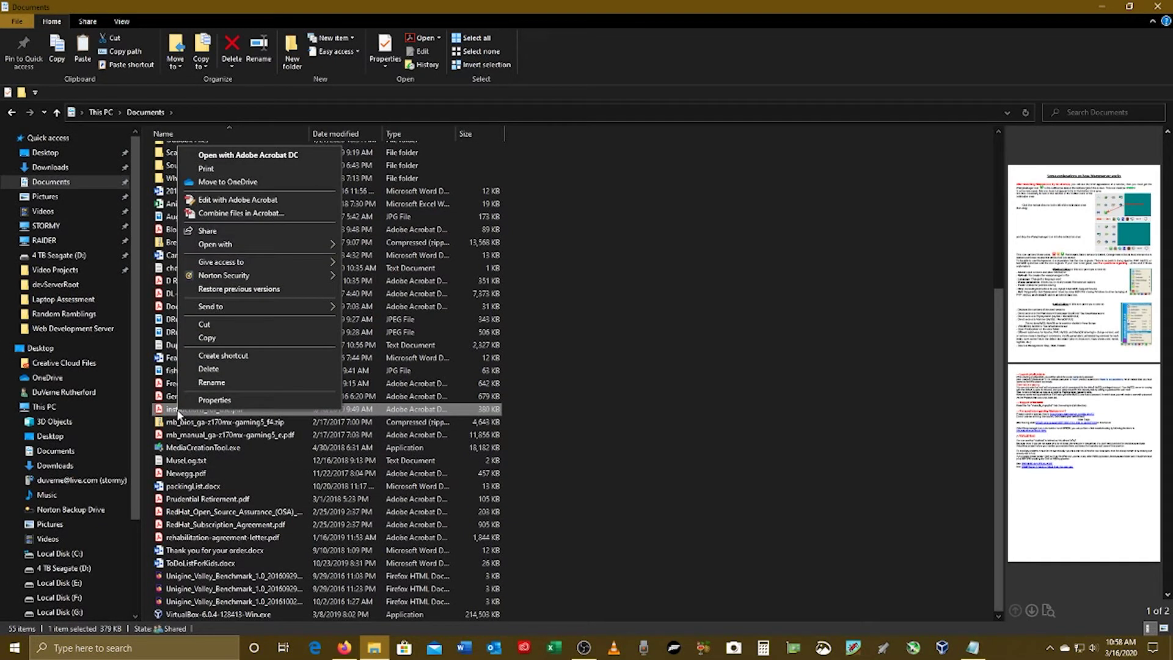
pyautogui.click(226, 381)
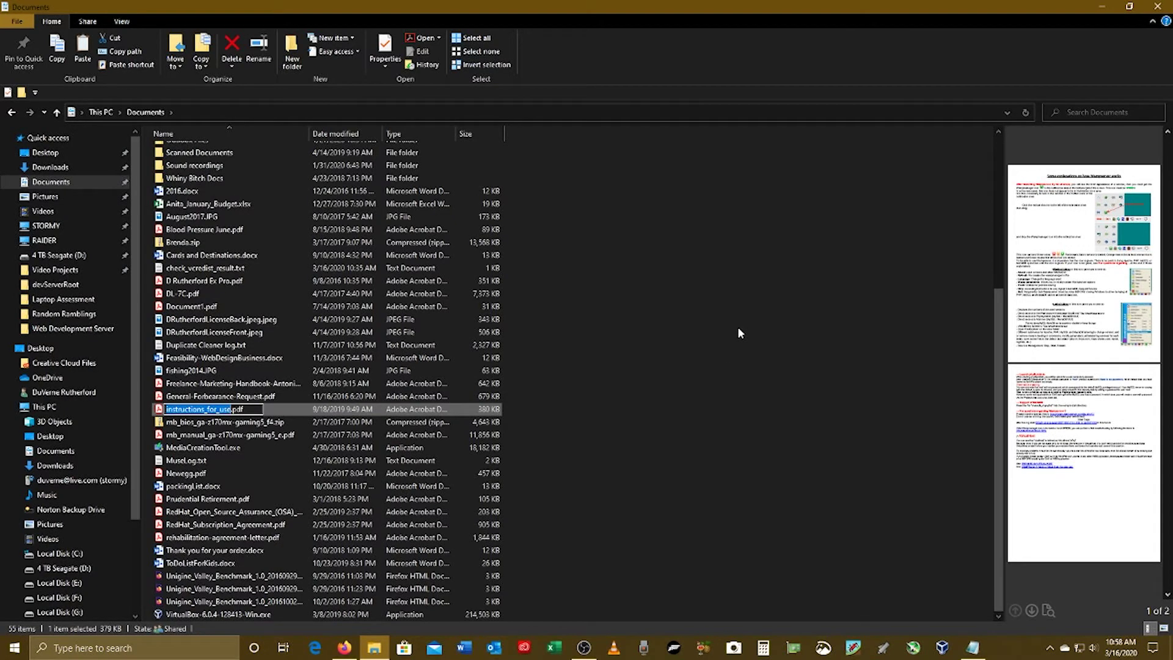
pyautogui.write('WAMP-Instructions')
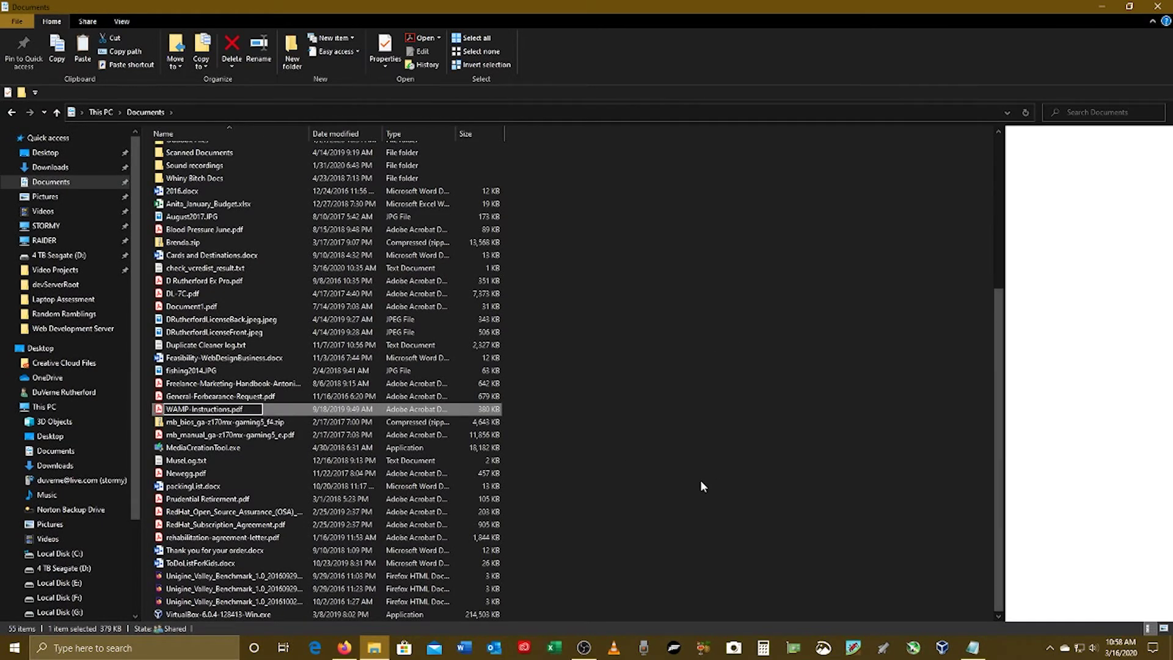
pyautogui.press('Return')
pyautogui.doubleClick(175, 614)
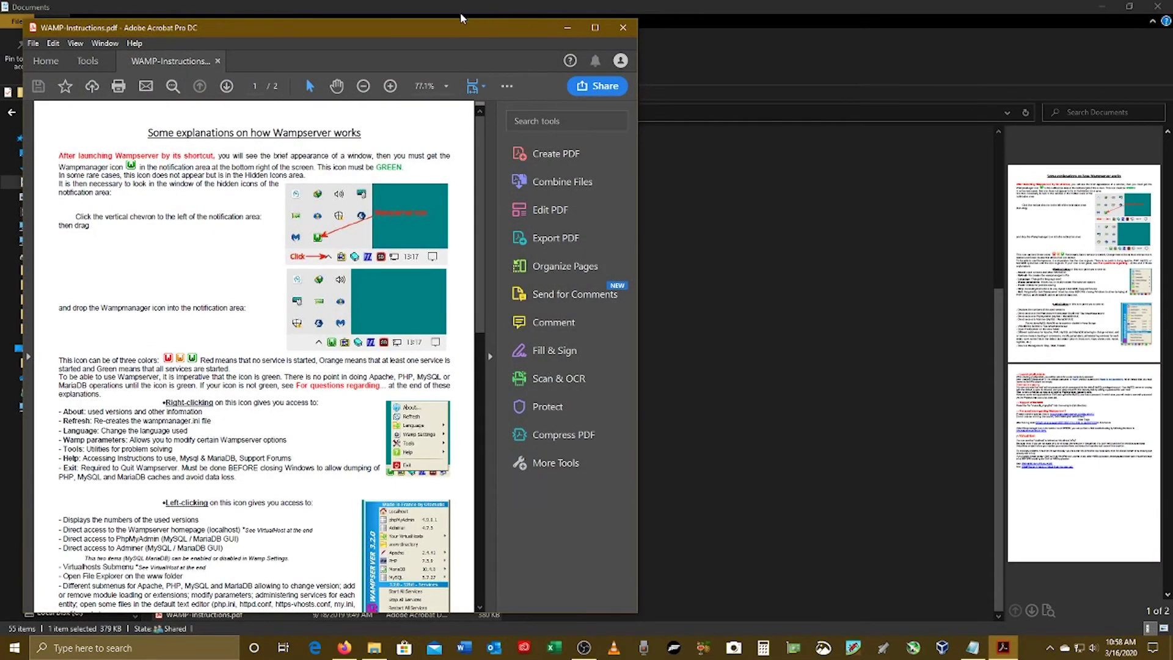
pyautogui.moveTo(439, 28); pyautogui.dragTo(784, 5)
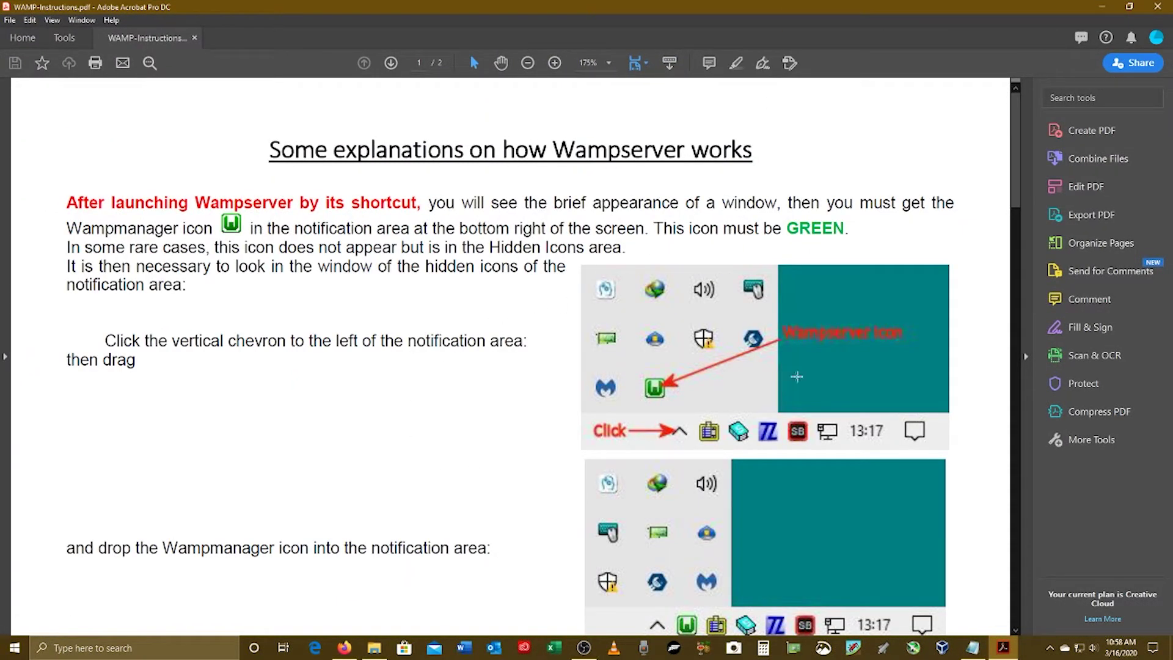
# - Check the Wampserver status among the hidden notification icons, then return to the instructions document
pyautogui.click(1050, 650)
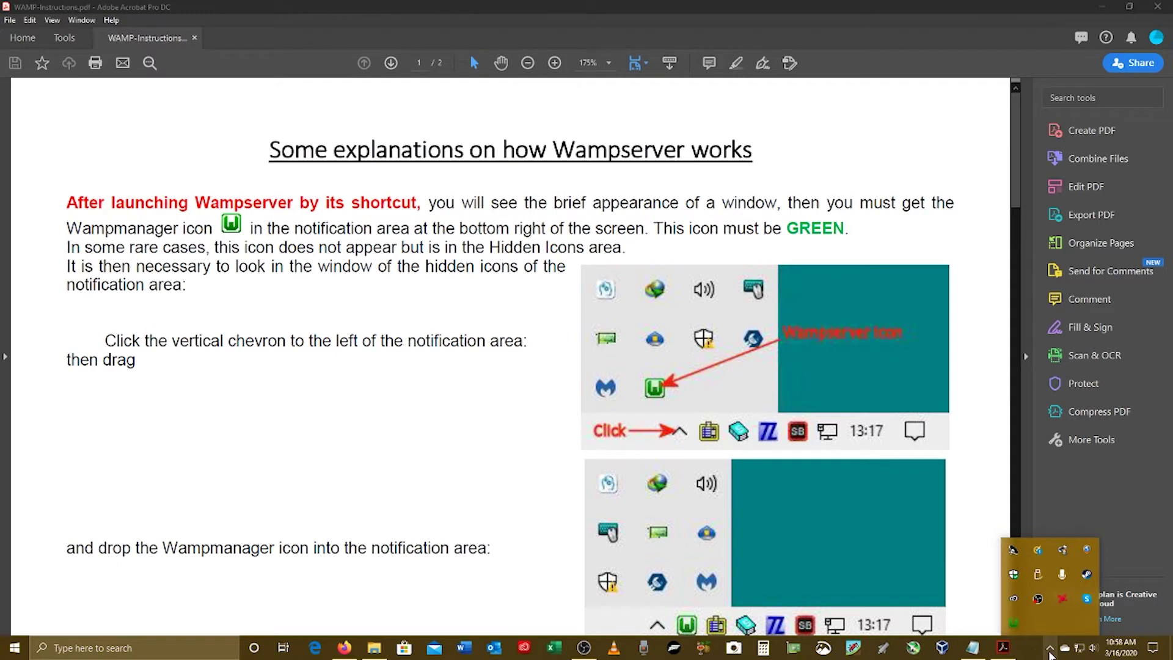
pyautogui.moveTo(1014, 624)
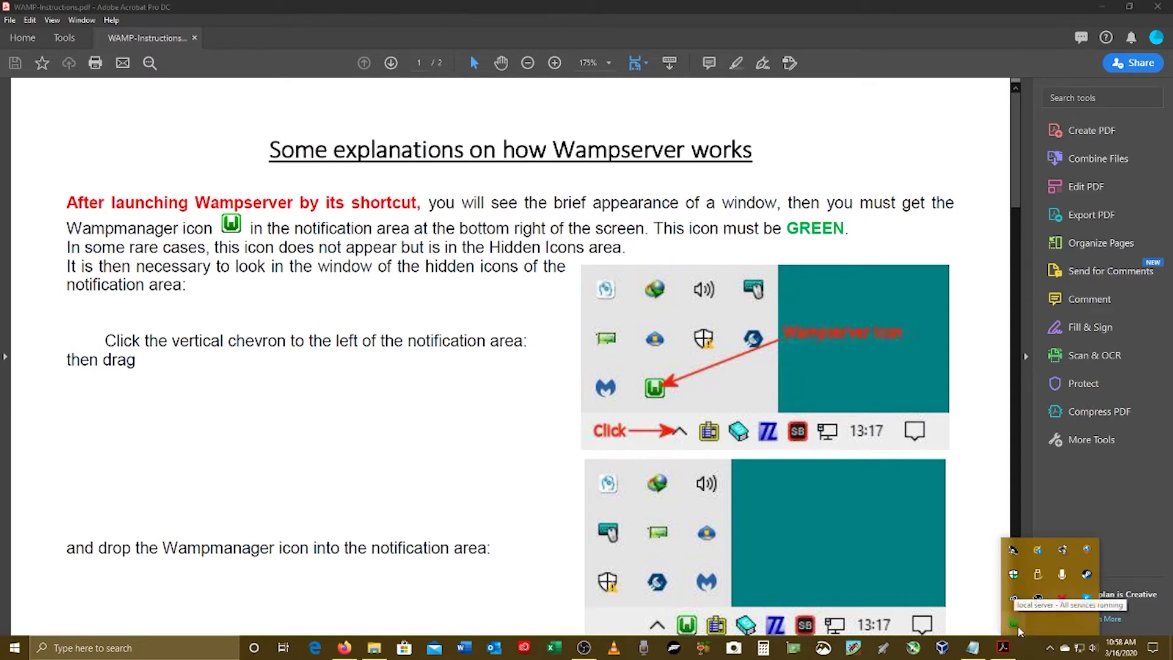
pyautogui.click(436, 470)
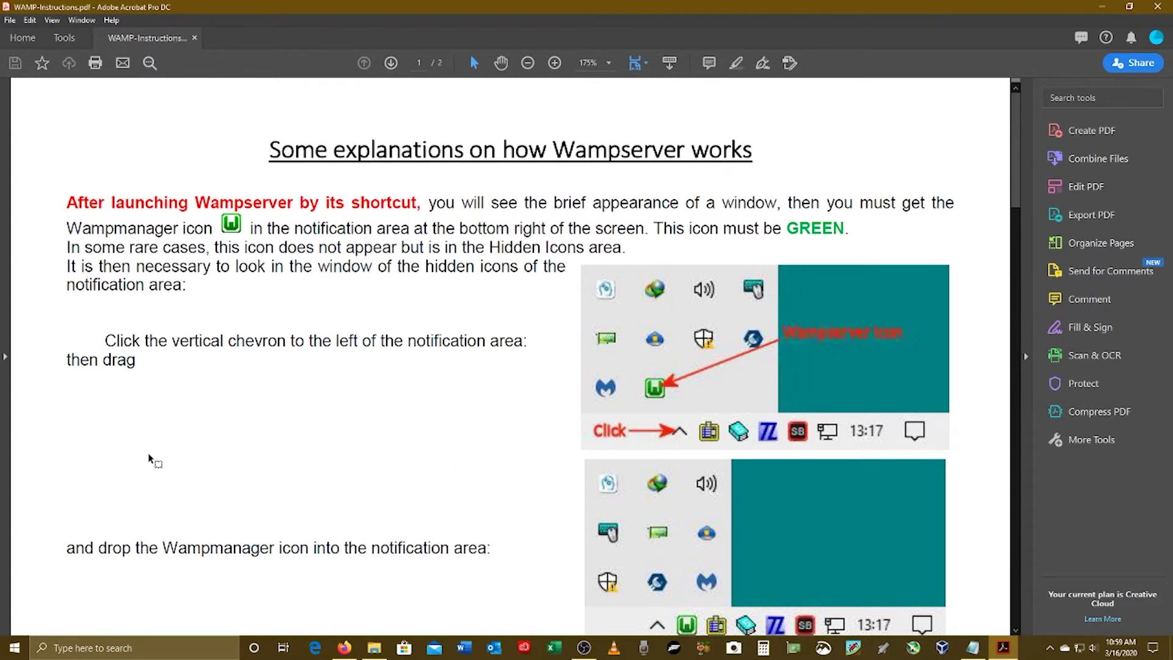
# - Read through both pages of WAMP-Instructions.pdf, covering the icon colors, Wampserver menus, phpMyAdmin login, MariaDB support and VirtualHost notes
pyautogui.scroll(-3, 146, 459)
pyautogui.scroll(-2, 413, 493)
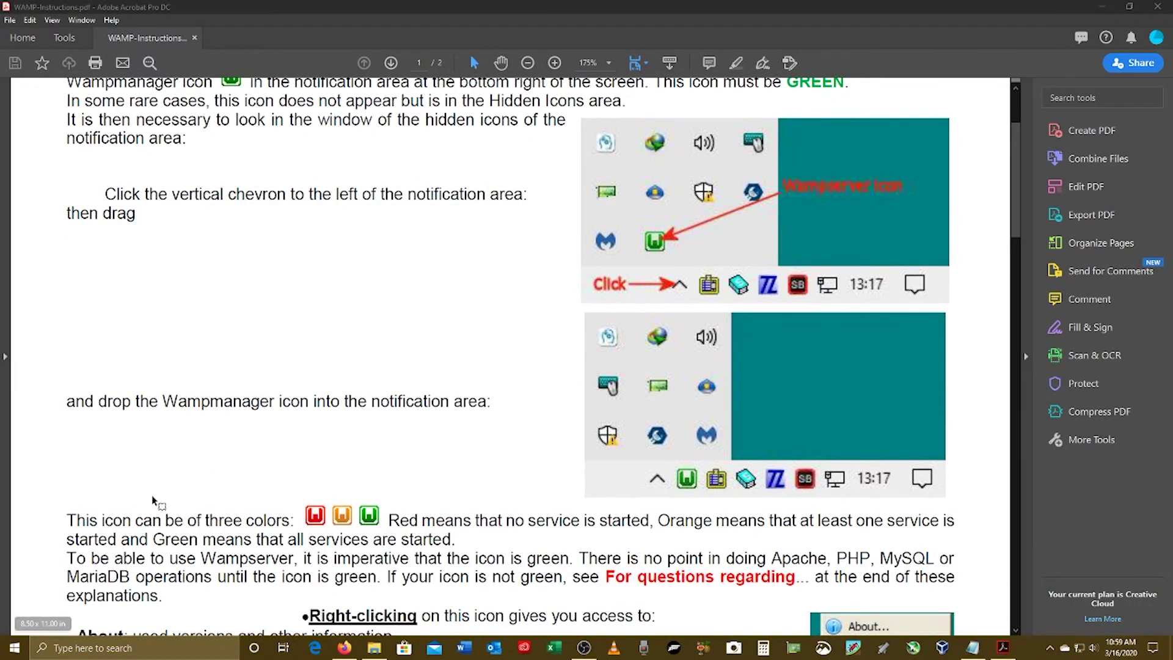
pyautogui.scroll(-7, 74, 408)
pyautogui.scroll(-4, 74, 408)
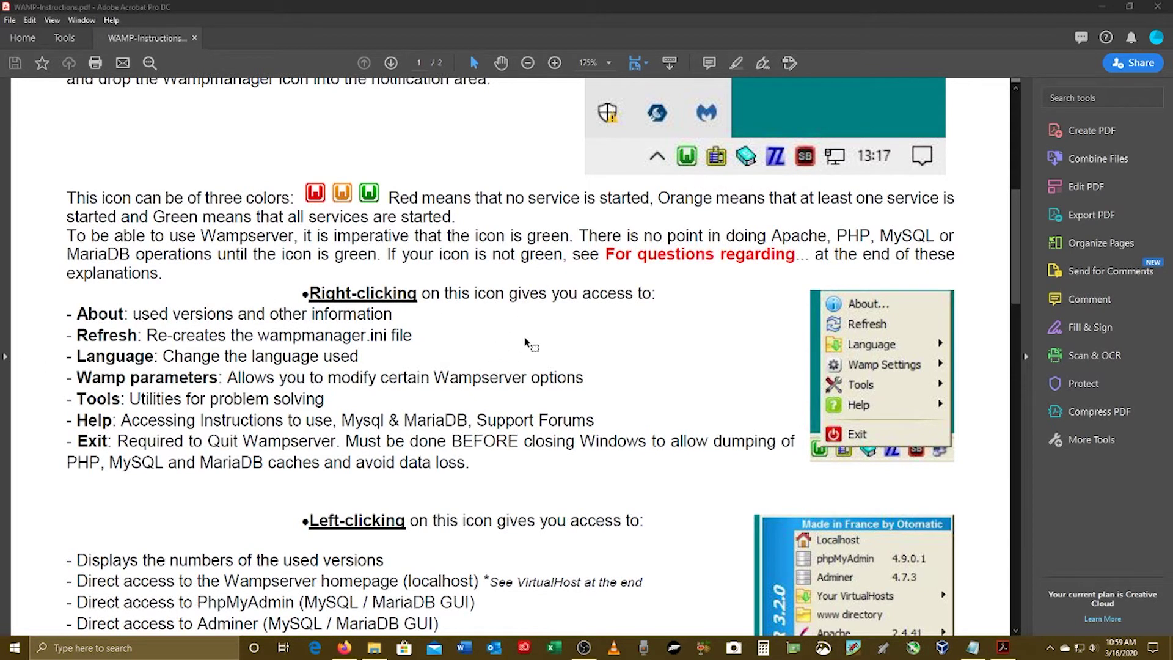
pyautogui.scroll(-1, 529, 343)
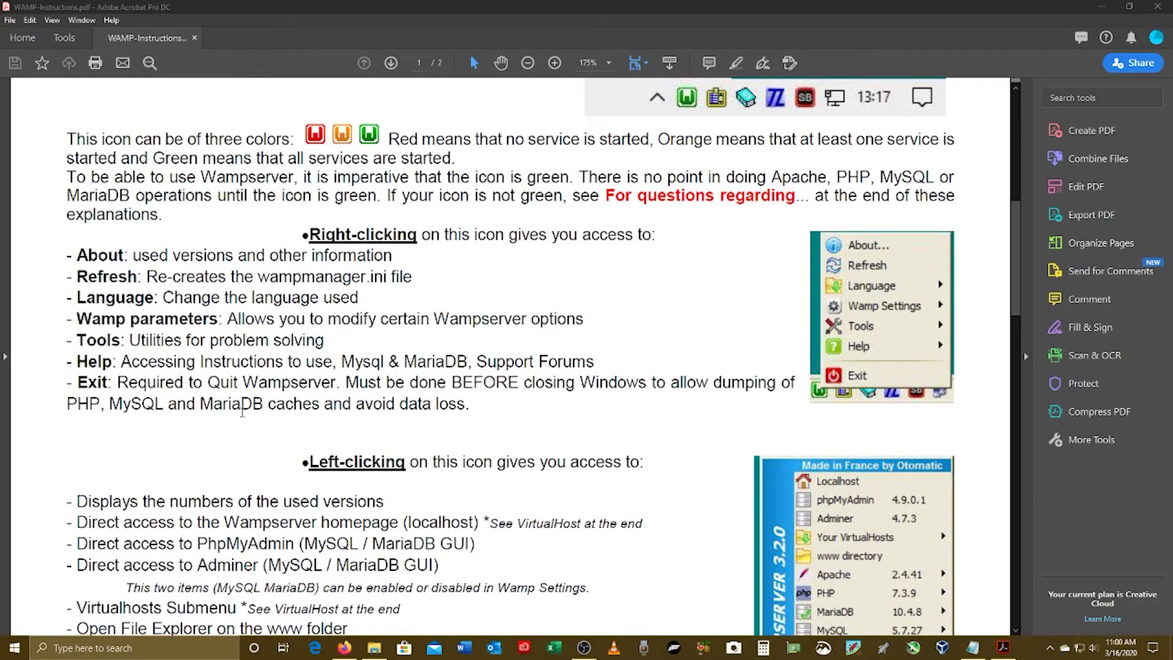
pyautogui.scroll(-10, 239, 385)
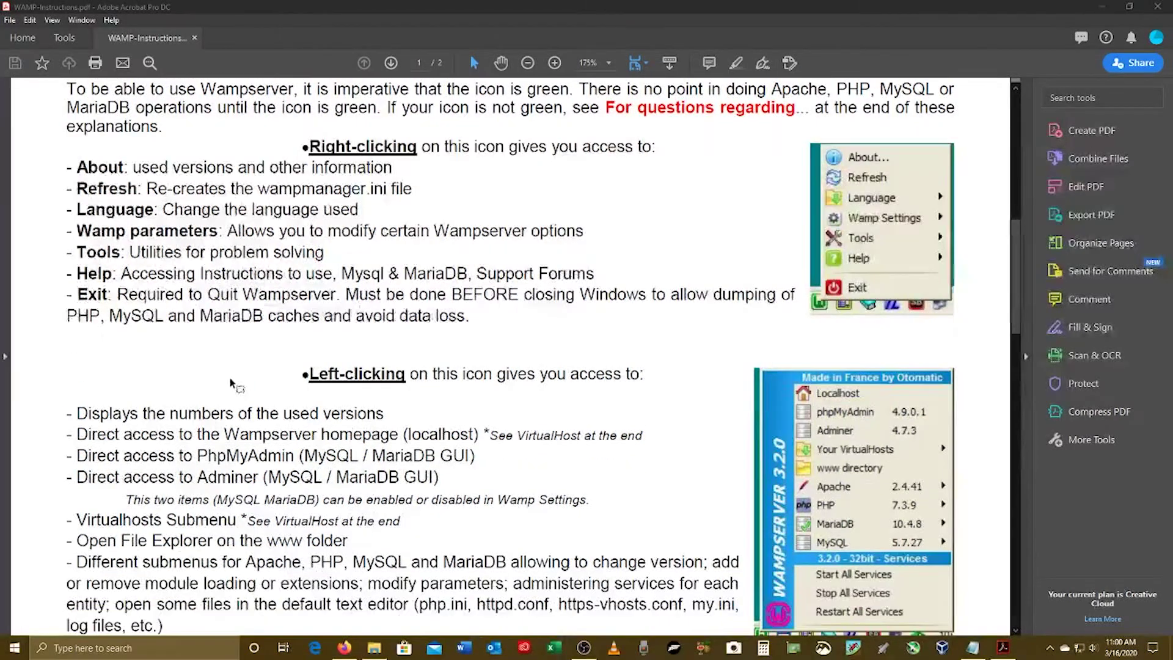
pyautogui.scroll(-4, 37, 418)
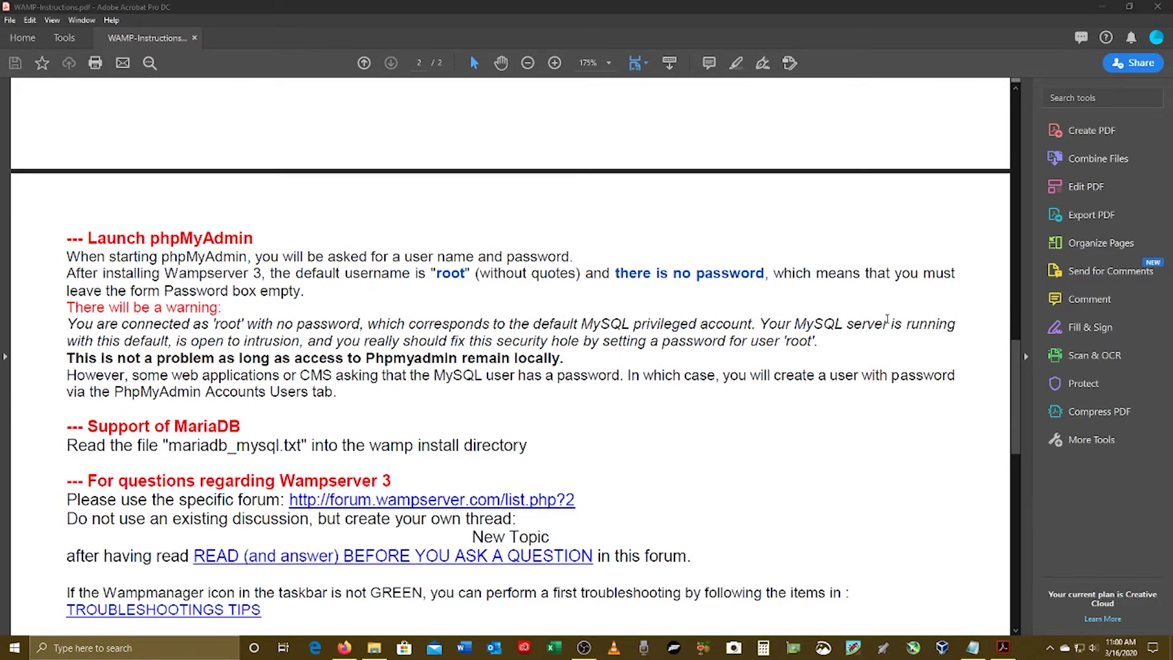
pyautogui.scroll(-5, 886, 318)
pyautogui.scroll(-2, 763, 309)
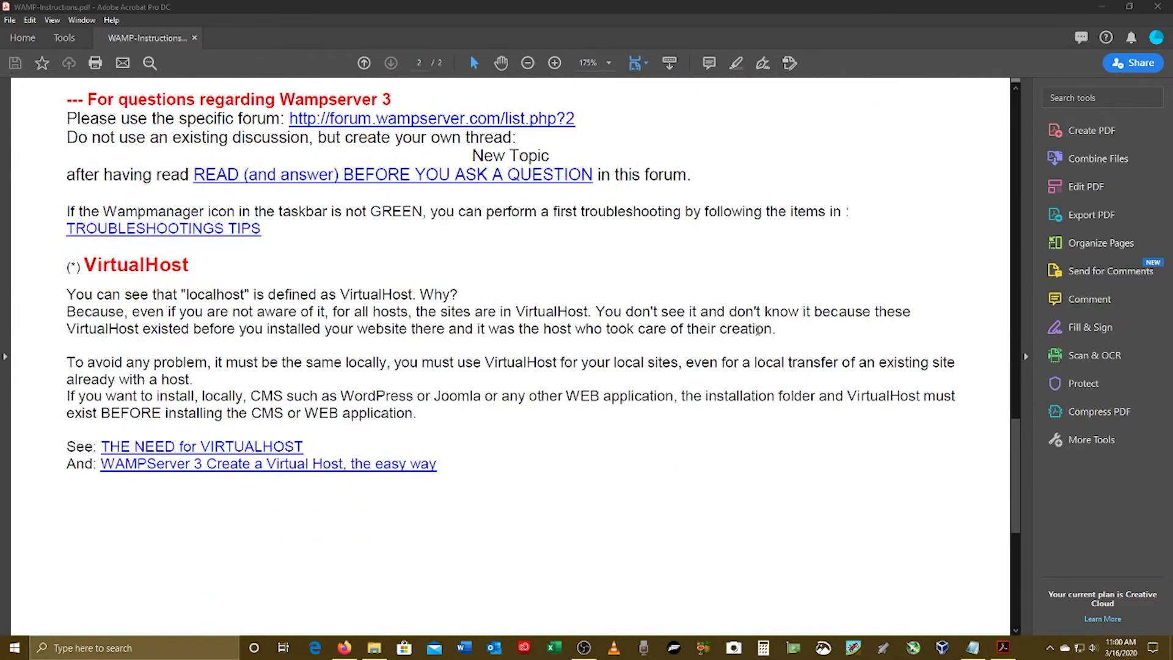
pyautogui.scroll(9, 758, 331)
pyautogui.scroll(4, 562, 343)
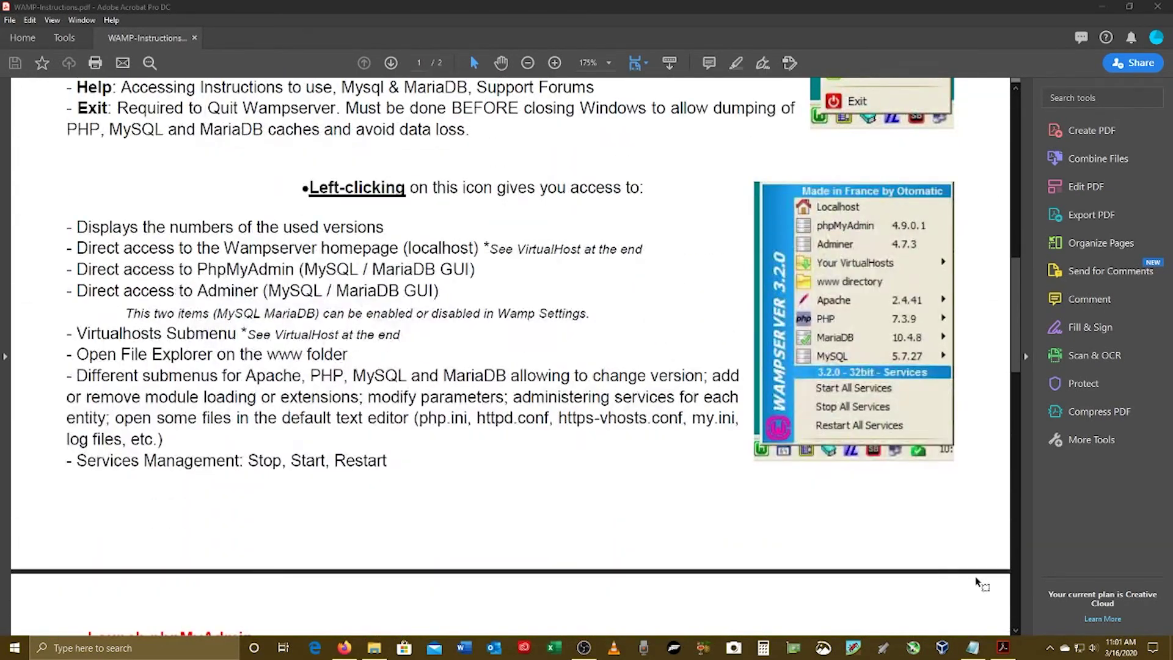
# - Minimize the open windows to the desktop and open Wampserver's www directory from its notification icon
pyautogui.click(1101, 8)
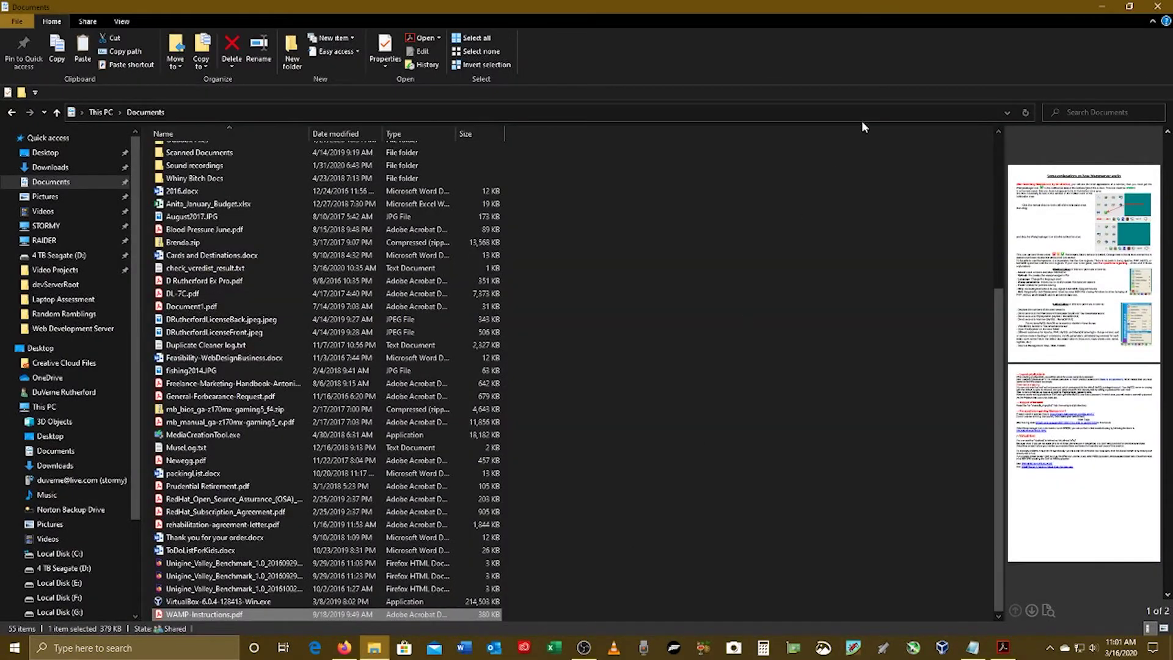
pyautogui.click(1109, 6)
pyautogui.click(1103, 7)
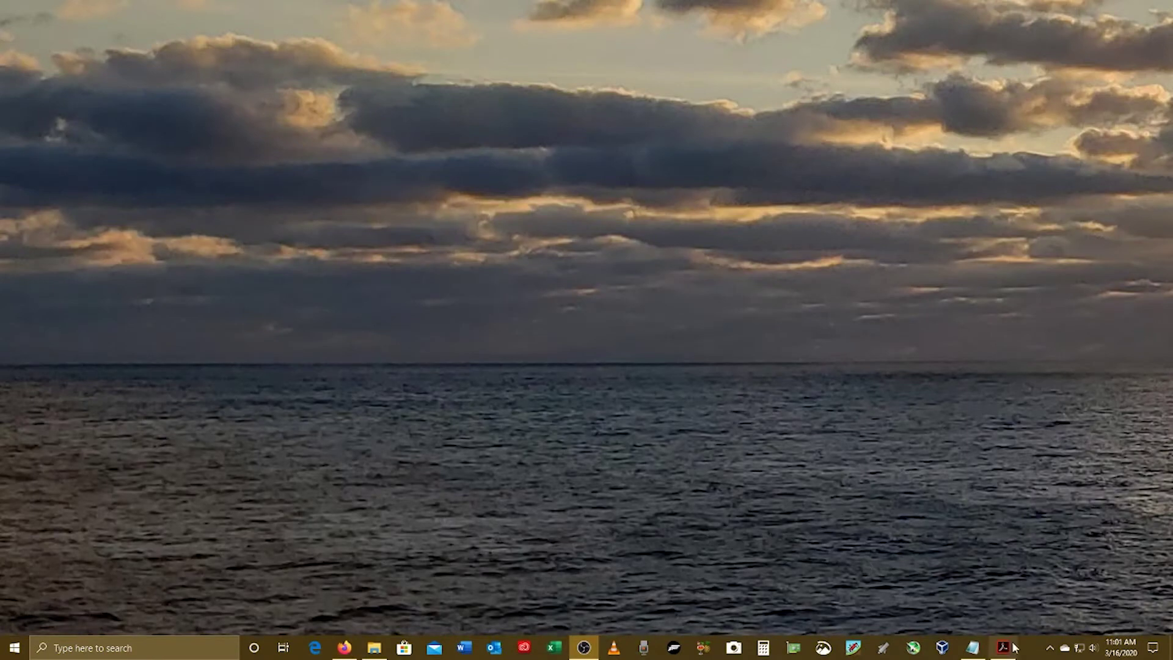
pyautogui.click(1048, 648)
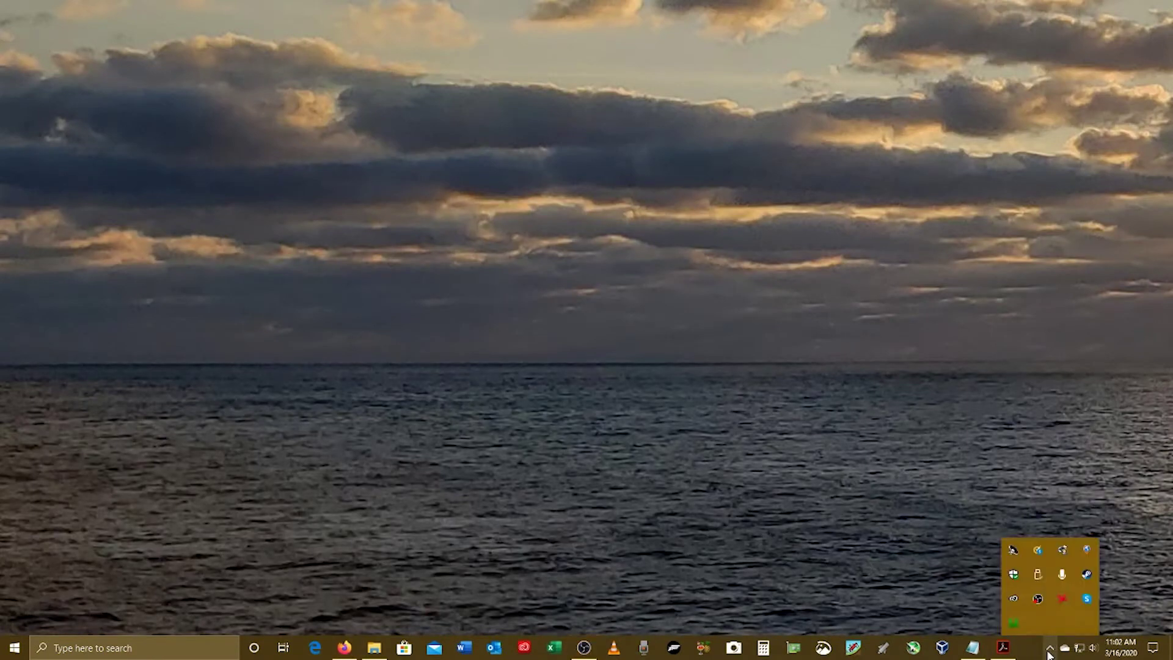
pyautogui.click(1012, 620)
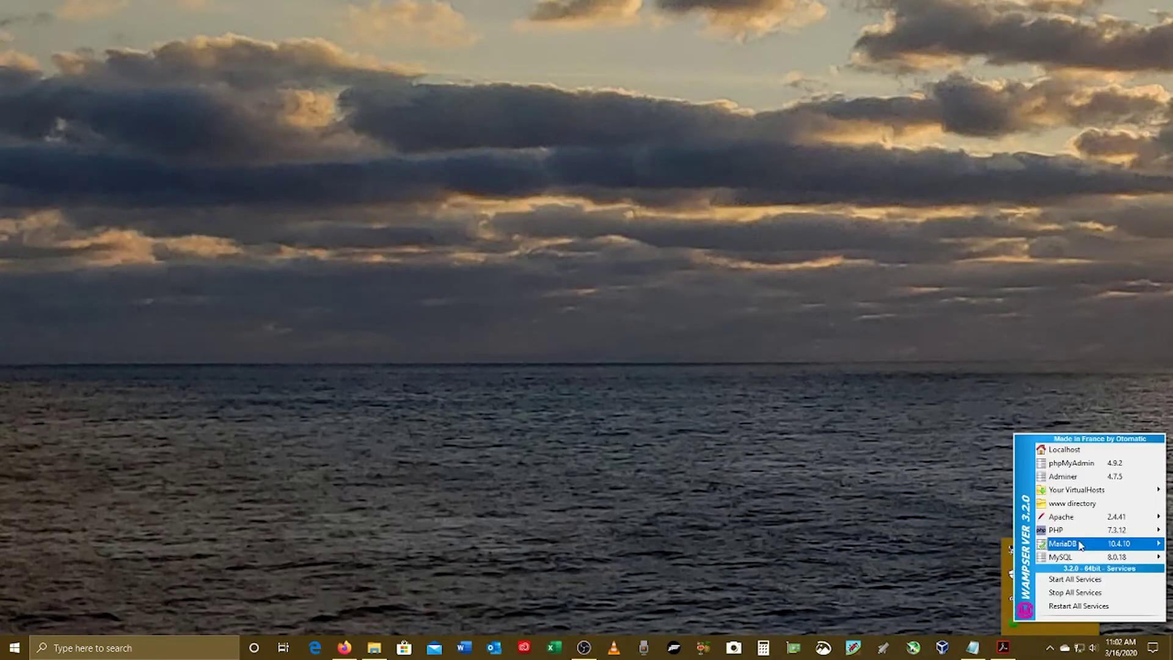
pyautogui.click(1070, 505)
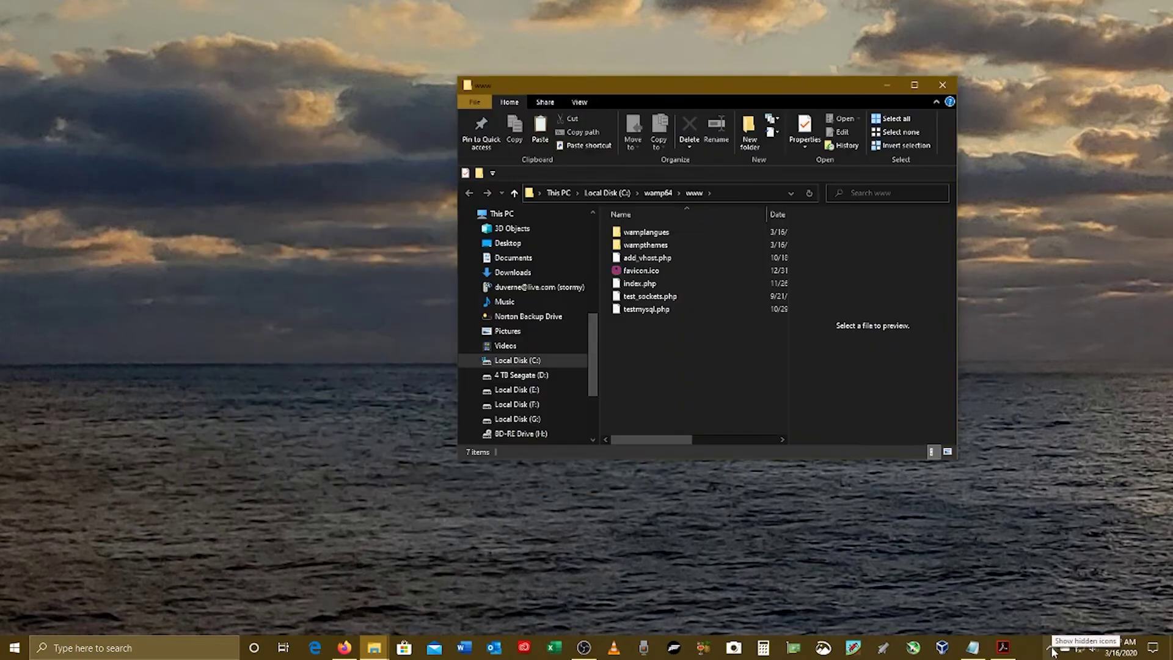
# - Open VirtualHost Management under Your VirtualHosts from the Wampserver notification icon
pyautogui.click(1049, 648)
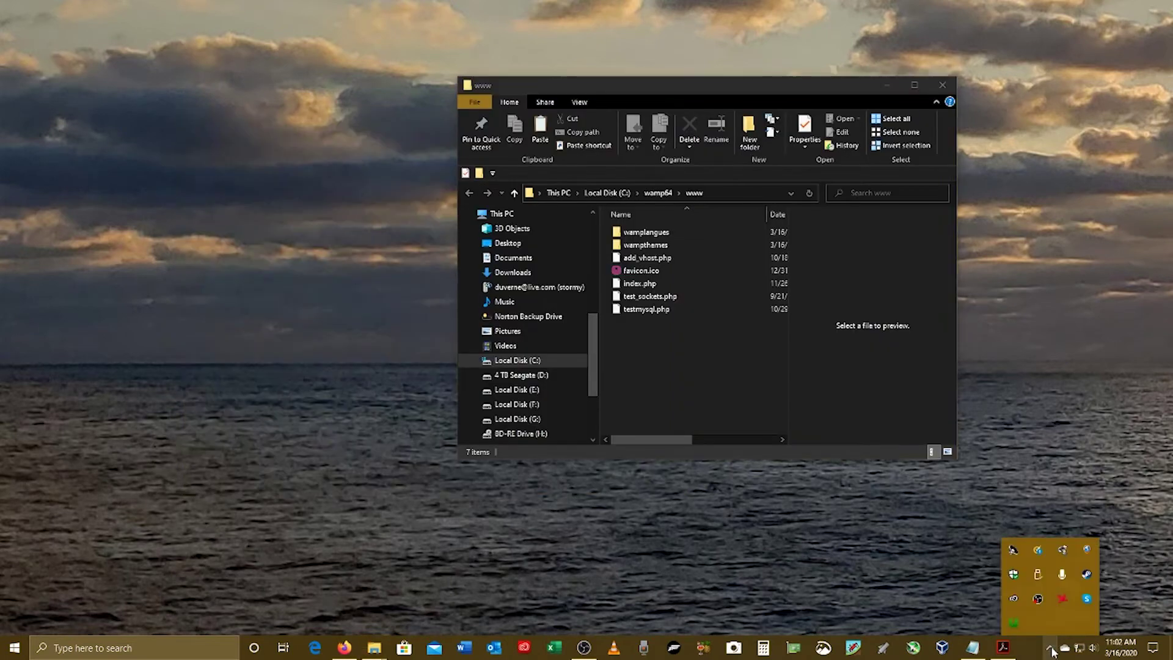
pyautogui.click(1010, 619)
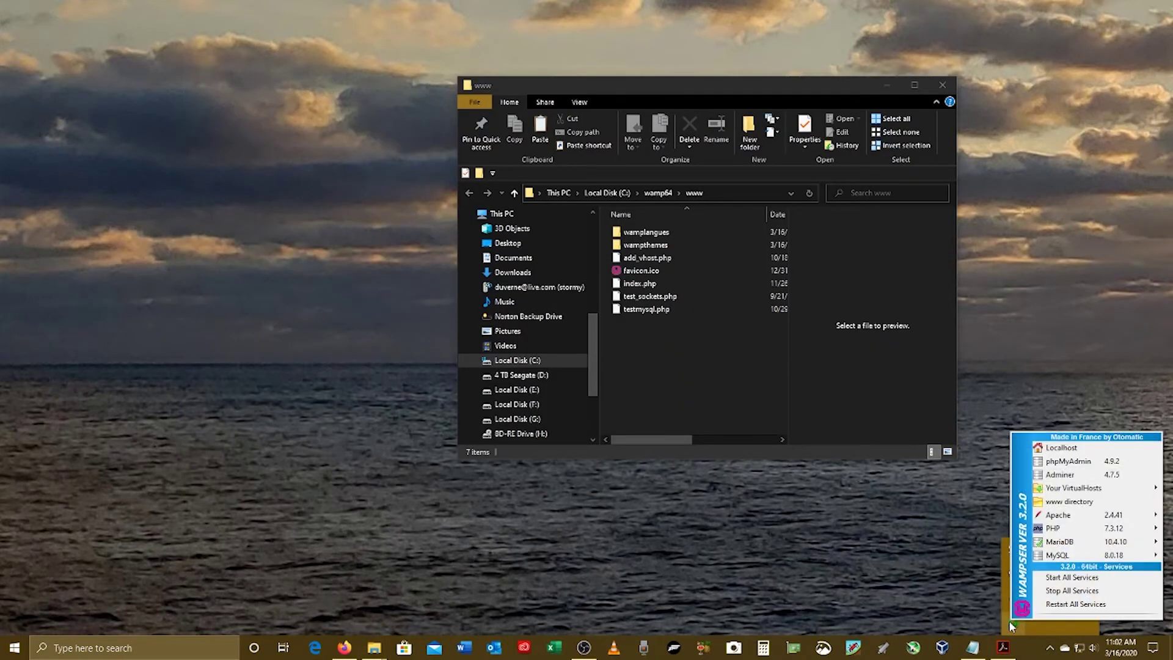
pyautogui.moveTo(1075, 488)
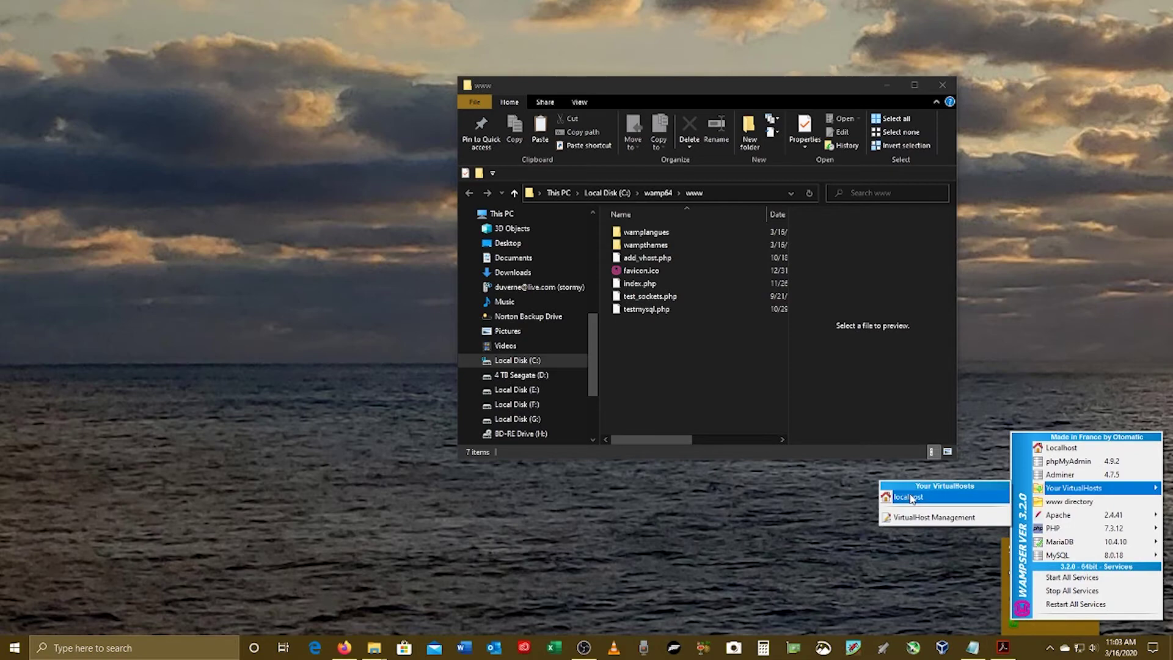
pyautogui.click(951, 518)
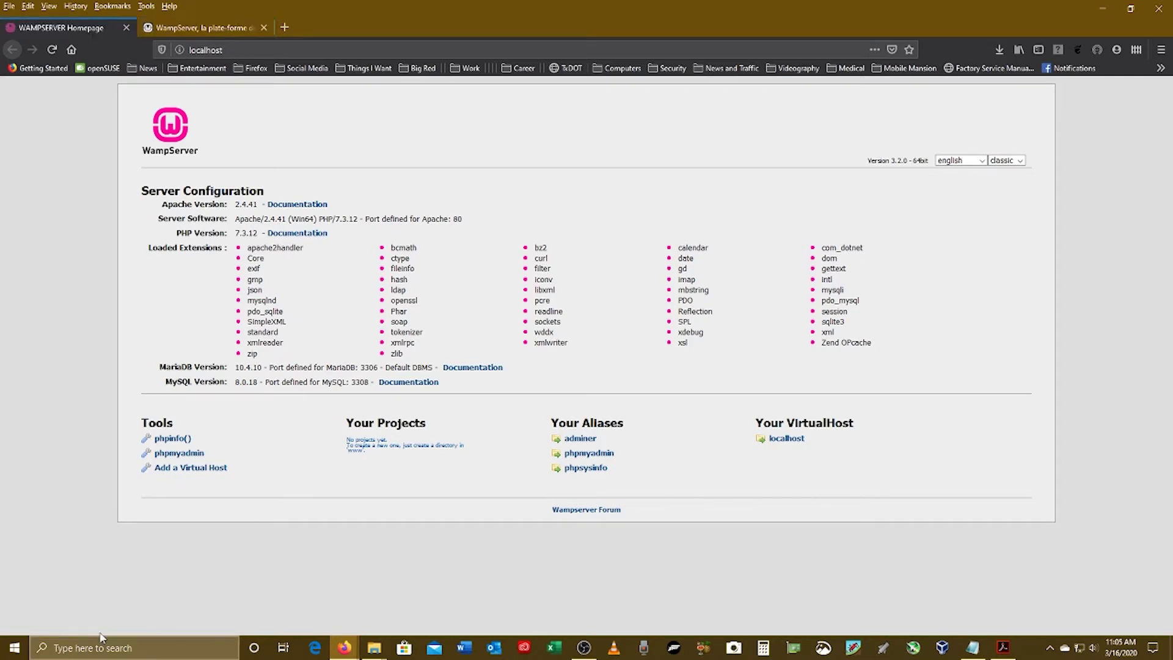
# - Search Windows for dre, launch Adobe Dreamweaver 2020 and switch its workspace to Standard
pyautogui.click(86, 653)
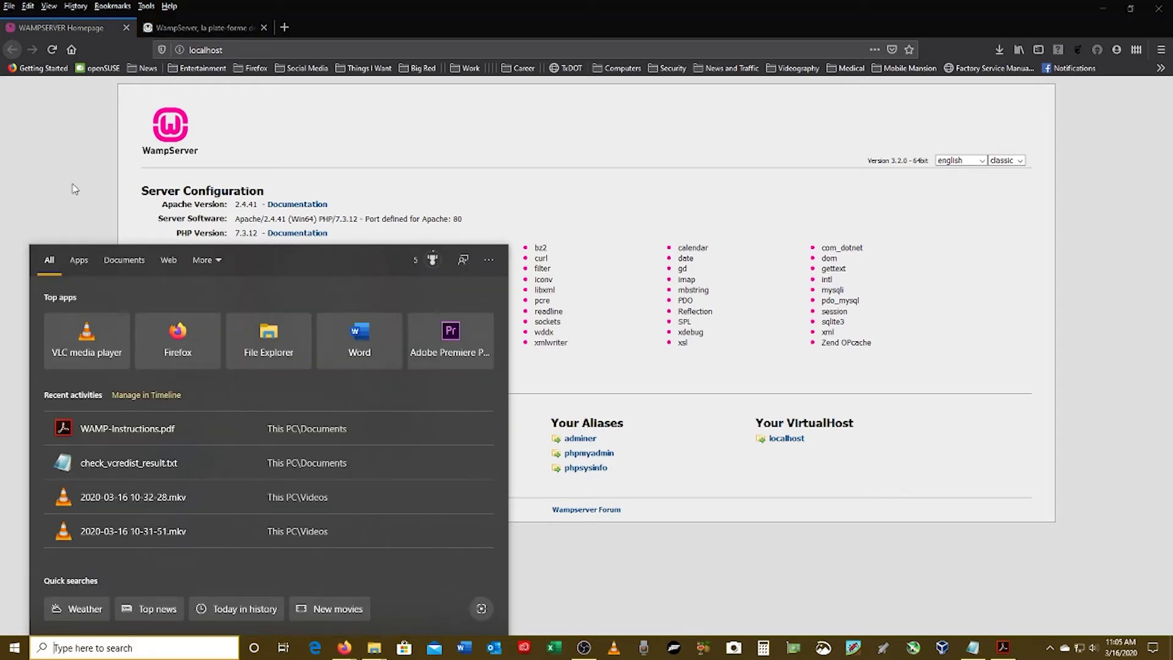
pyautogui.write('dre')
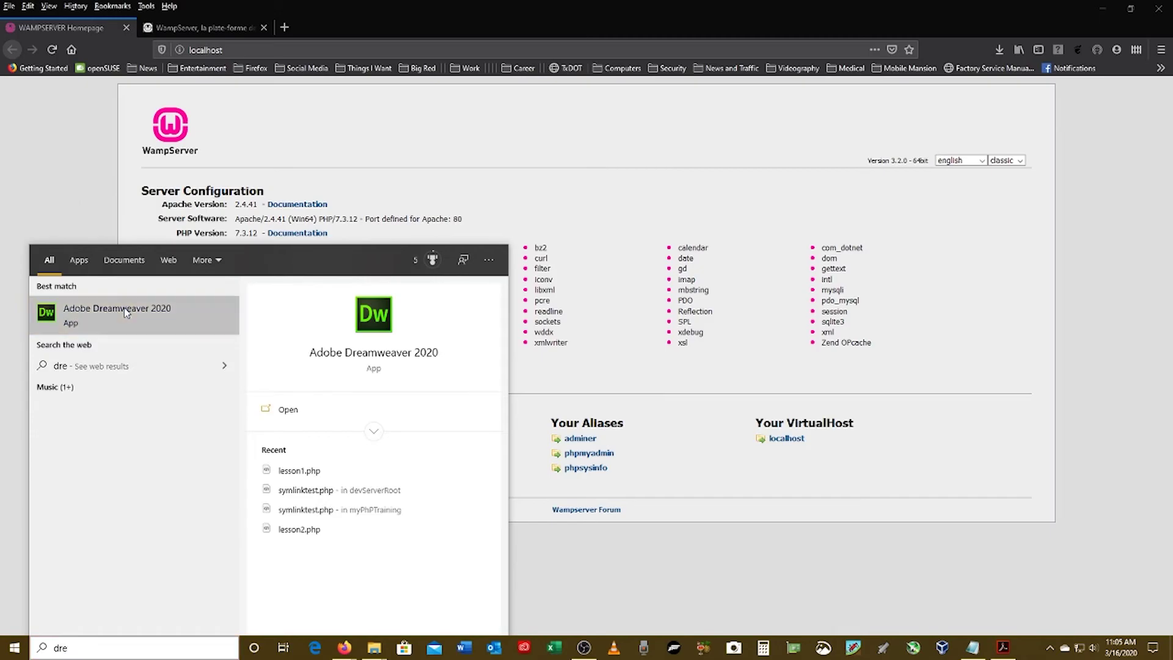
pyautogui.click(125, 313)
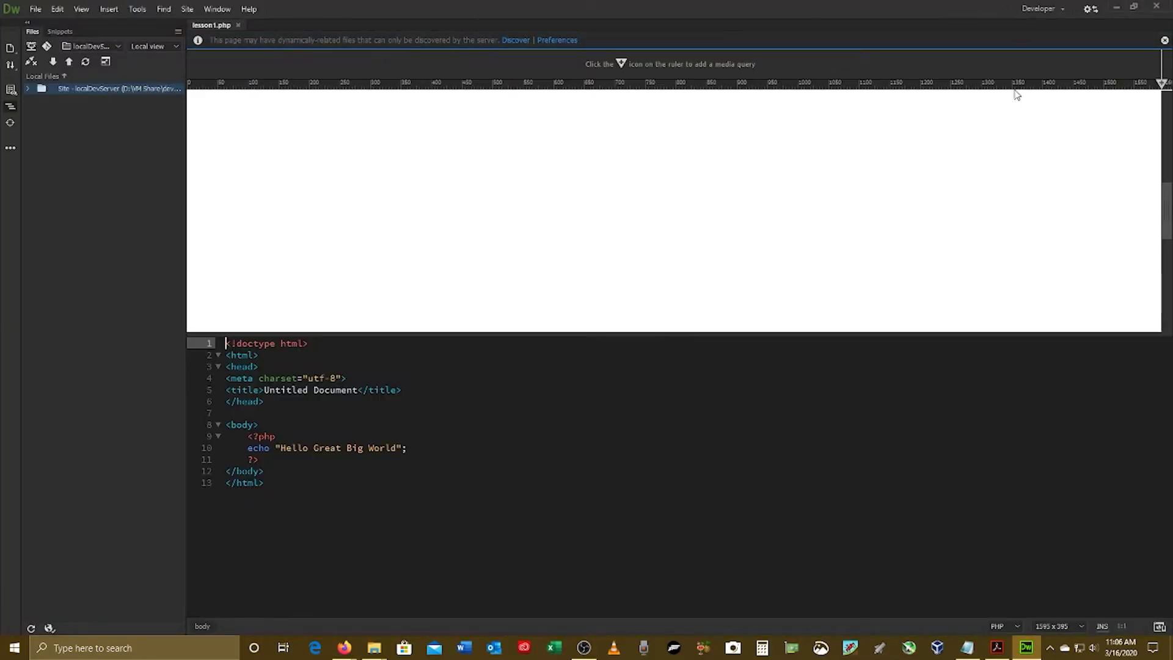
pyautogui.click(1063, 8)
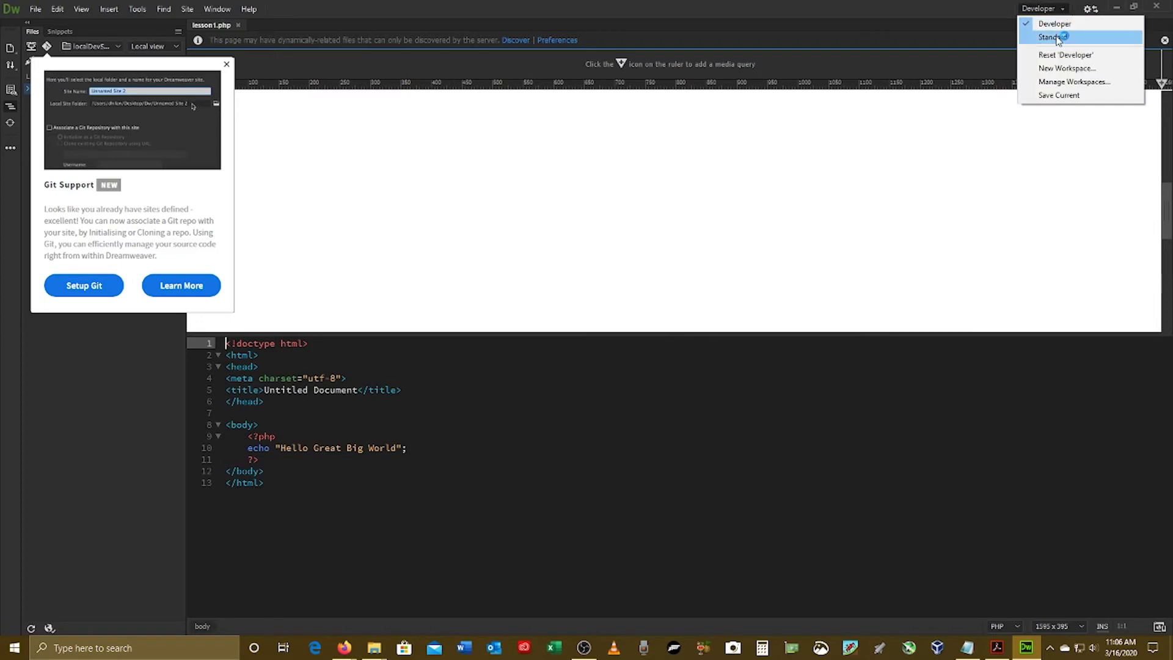
pyautogui.click(1058, 38)
# - Open the site setup of localDevServer through Manage Sites and remove the OpenSUSE Devel Server from its servers
pyautogui.click(1166, 53)
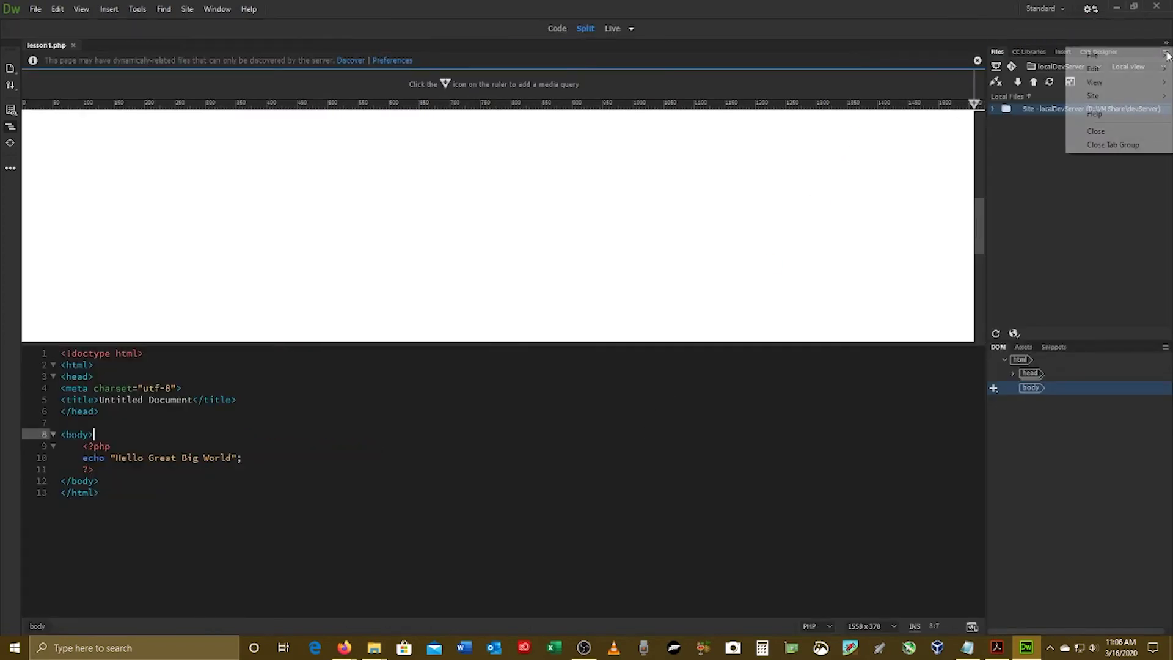
pyautogui.moveTo(1114, 96)
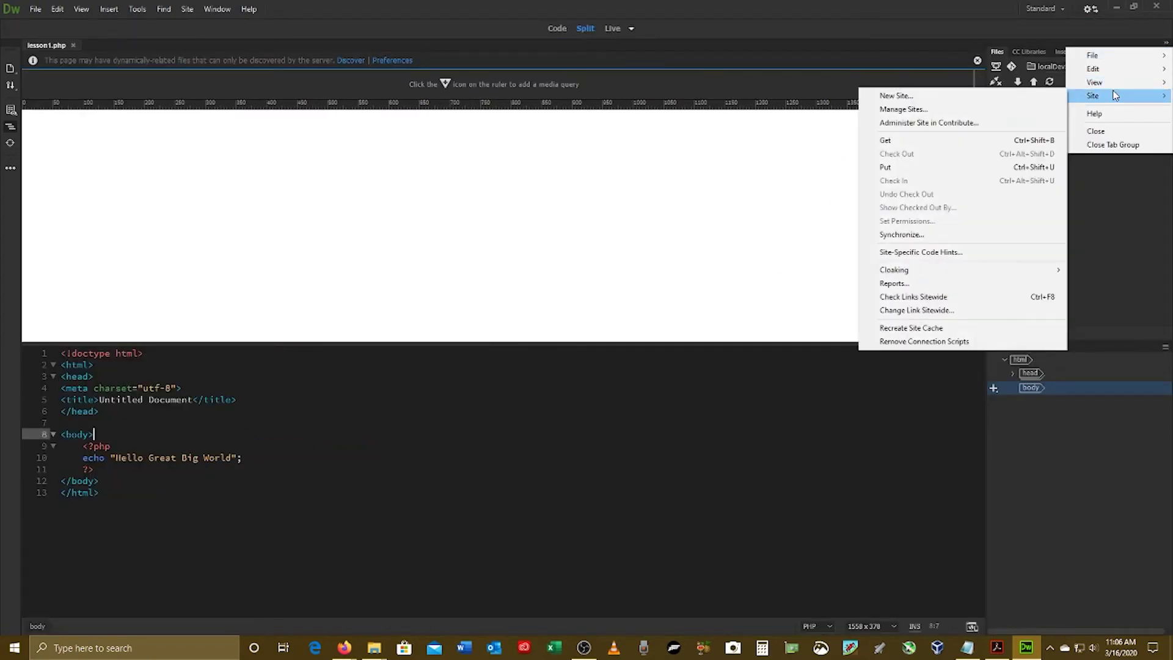
pyautogui.click(965, 108)
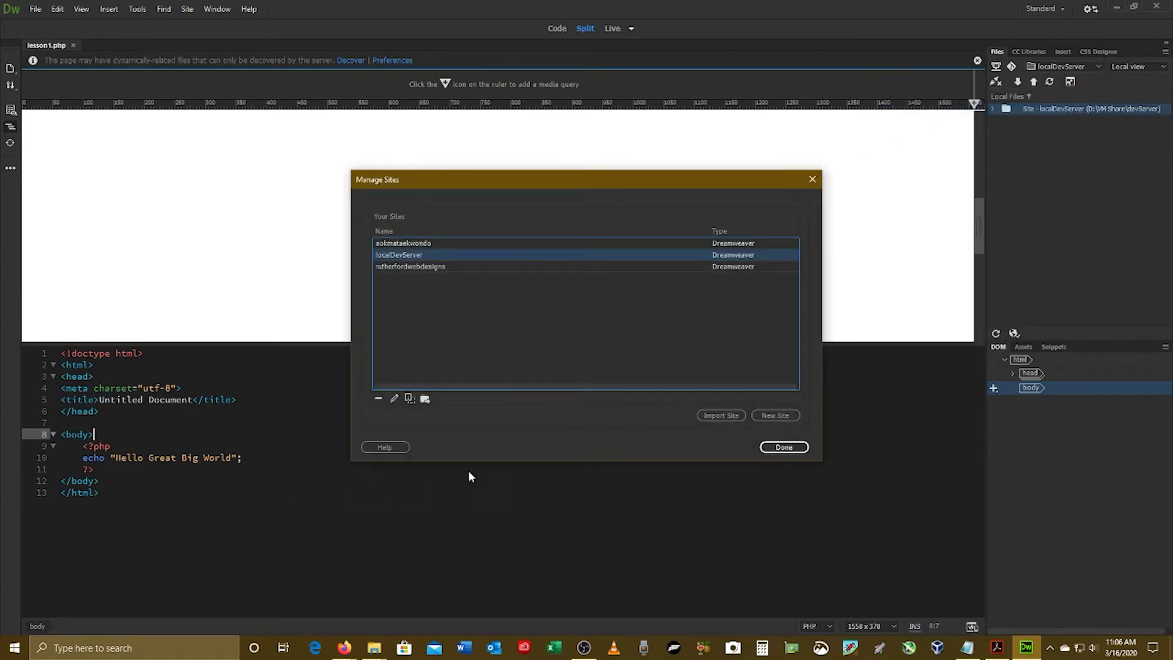
pyautogui.click(394, 399)
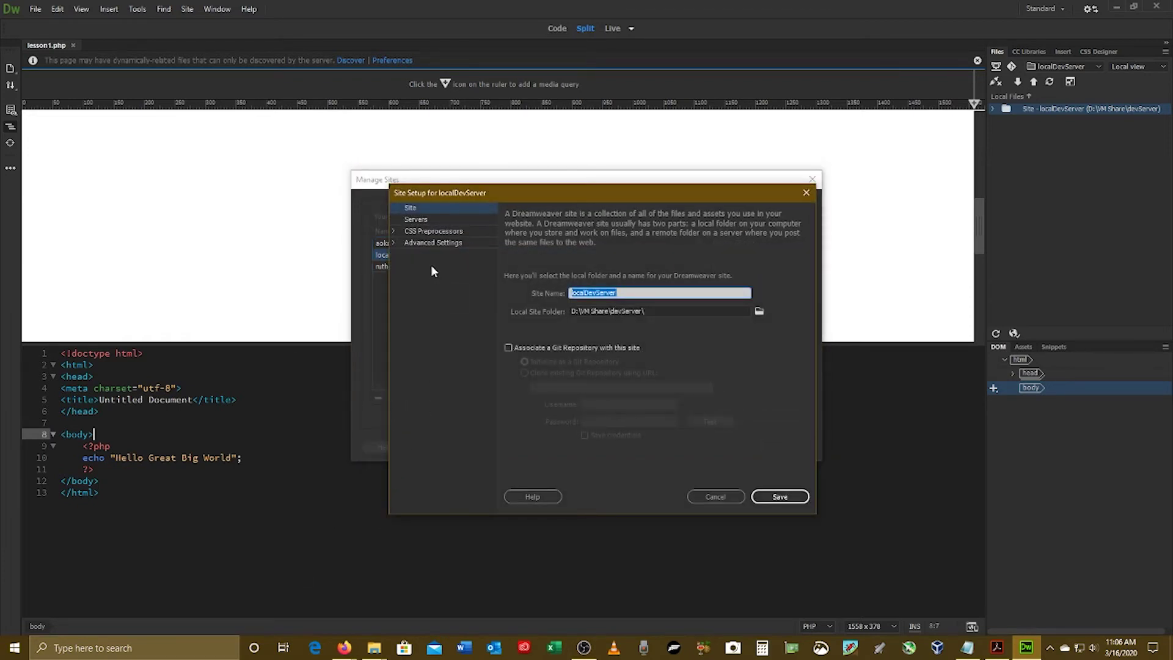
pyautogui.click(414, 220)
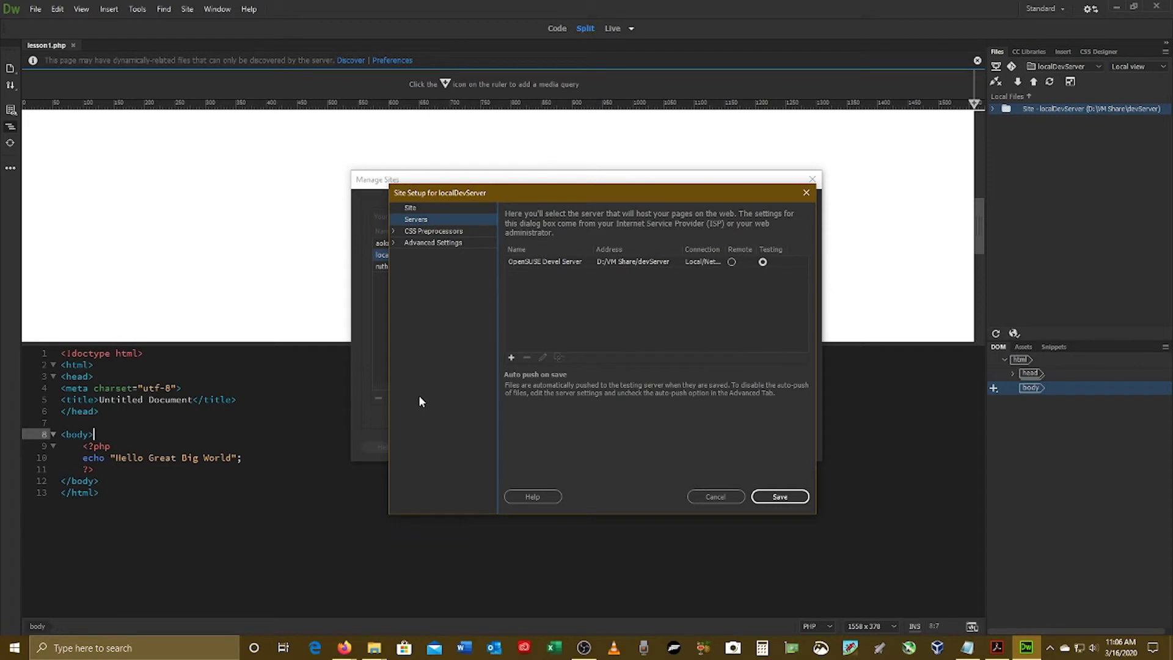
pyautogui.click(410, 209)
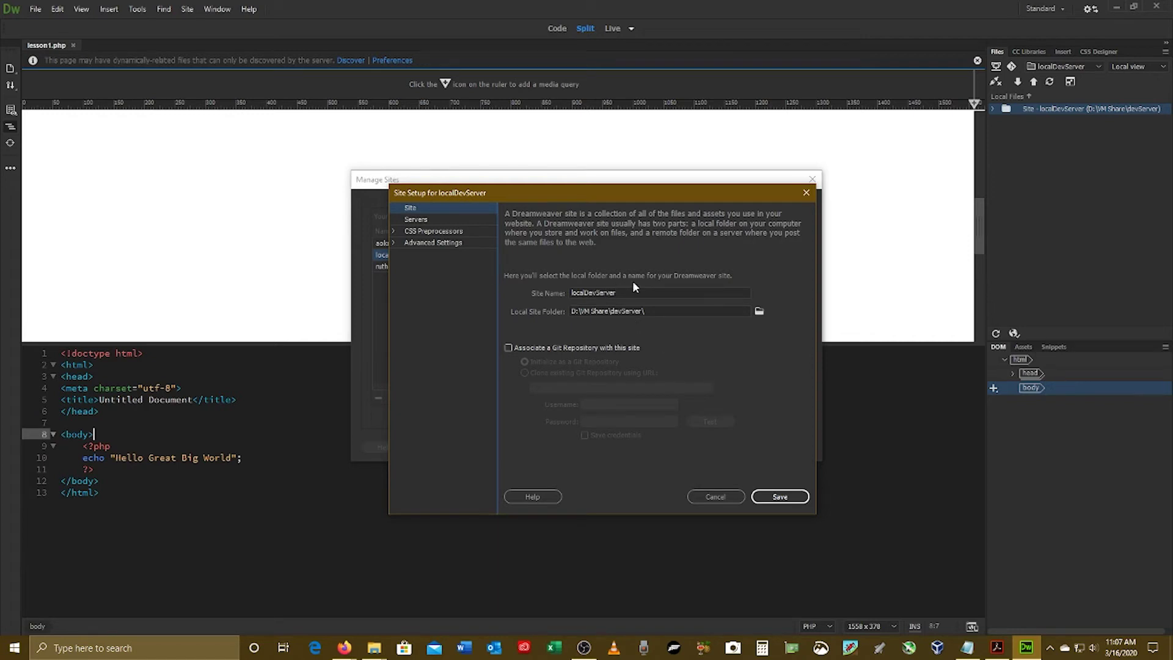
pyautogui.click(410, 220)
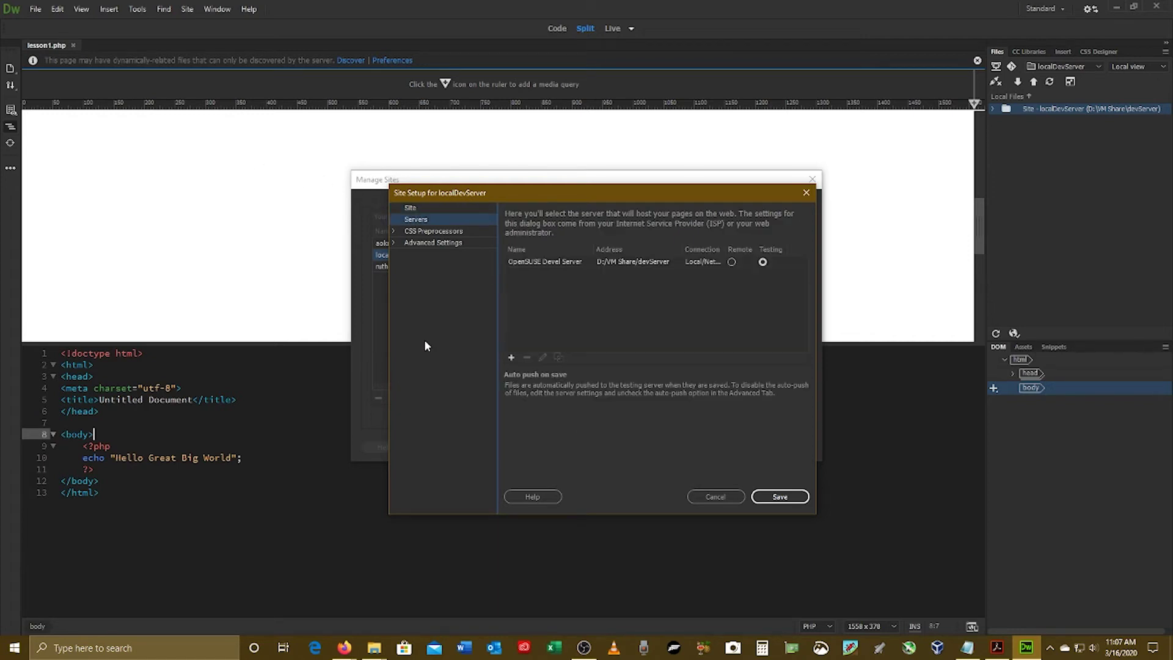
pyautogui.click(556, 263)
pyautogui.click(527, 359)
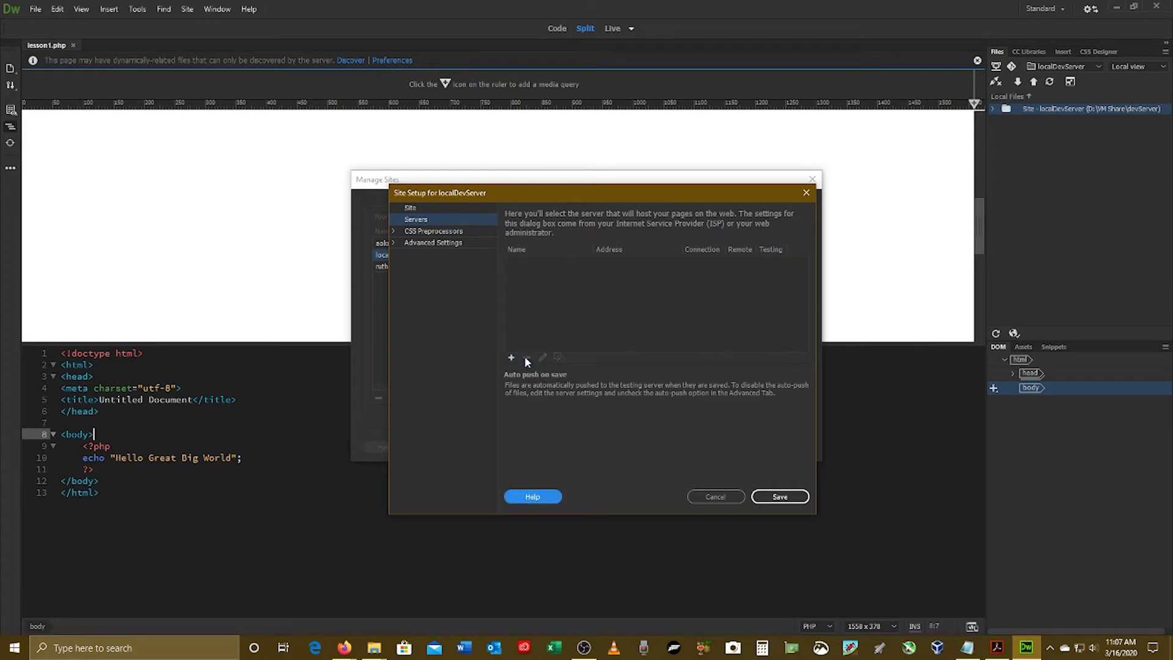
# - Add a new server that connects using Local/Network, with C:\wamp64\www as its server folder
pyautogui.click(511, 357)
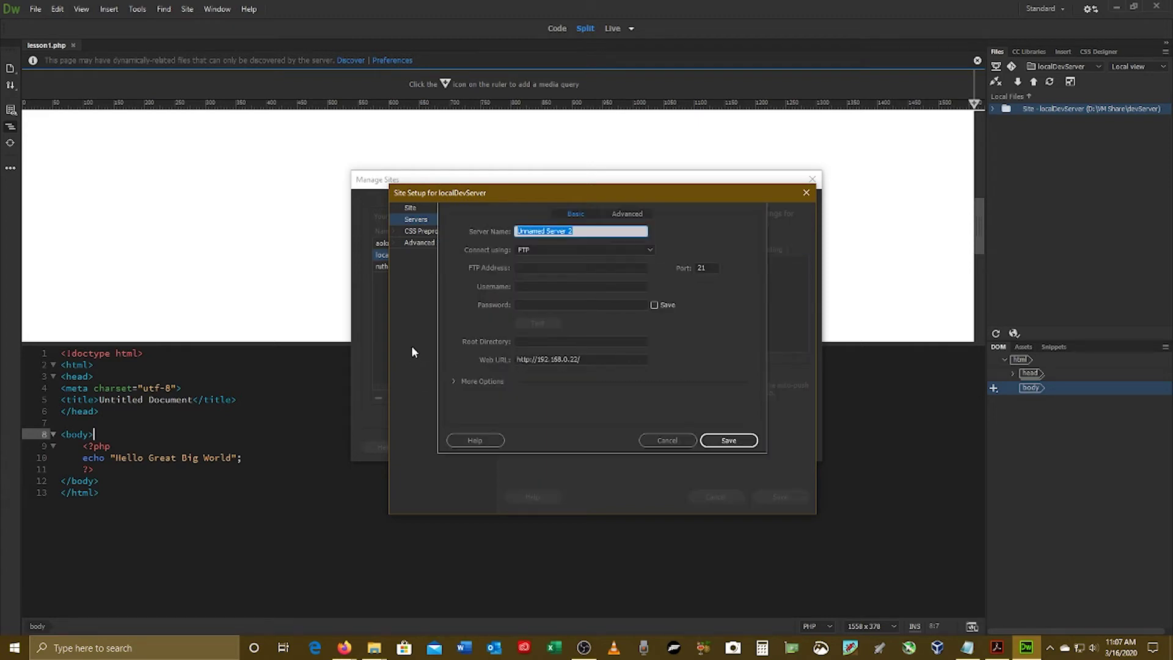
pyautogui.click(651, 249)
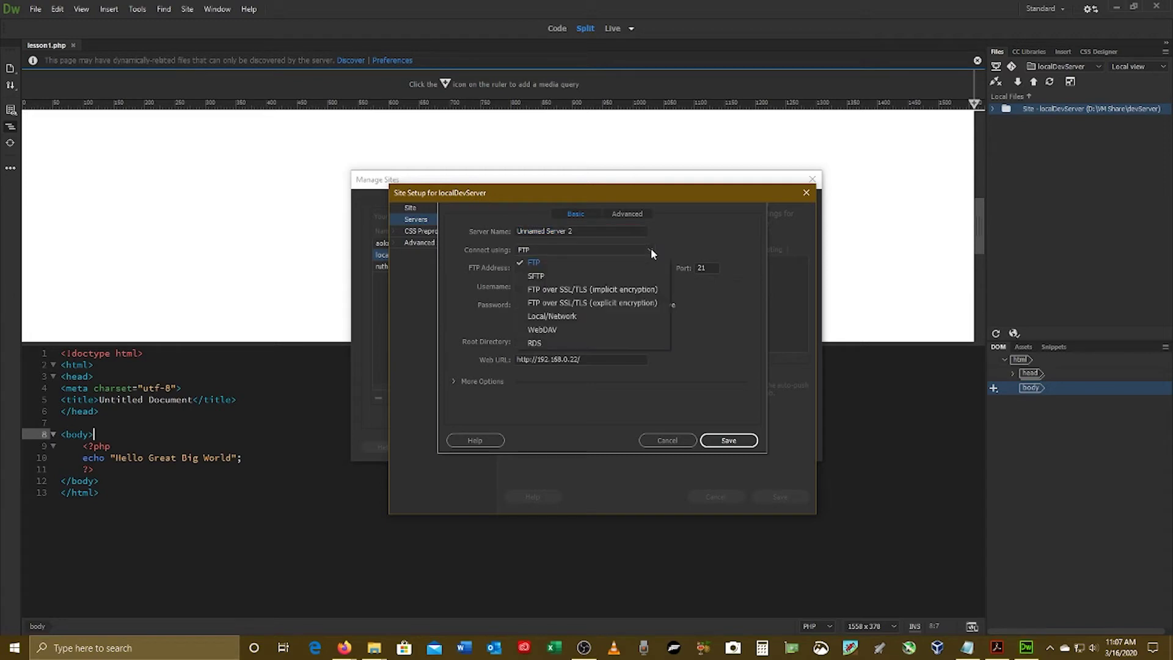
pyautogui.click(610, 314)
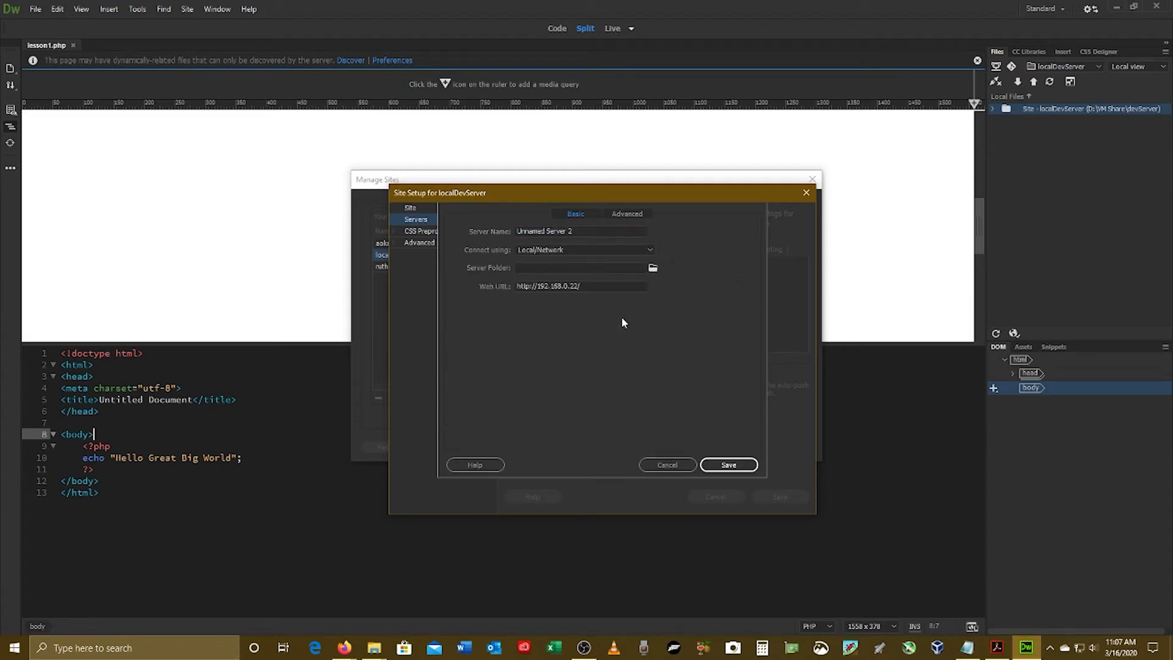
pyautogui.click(653, 268)
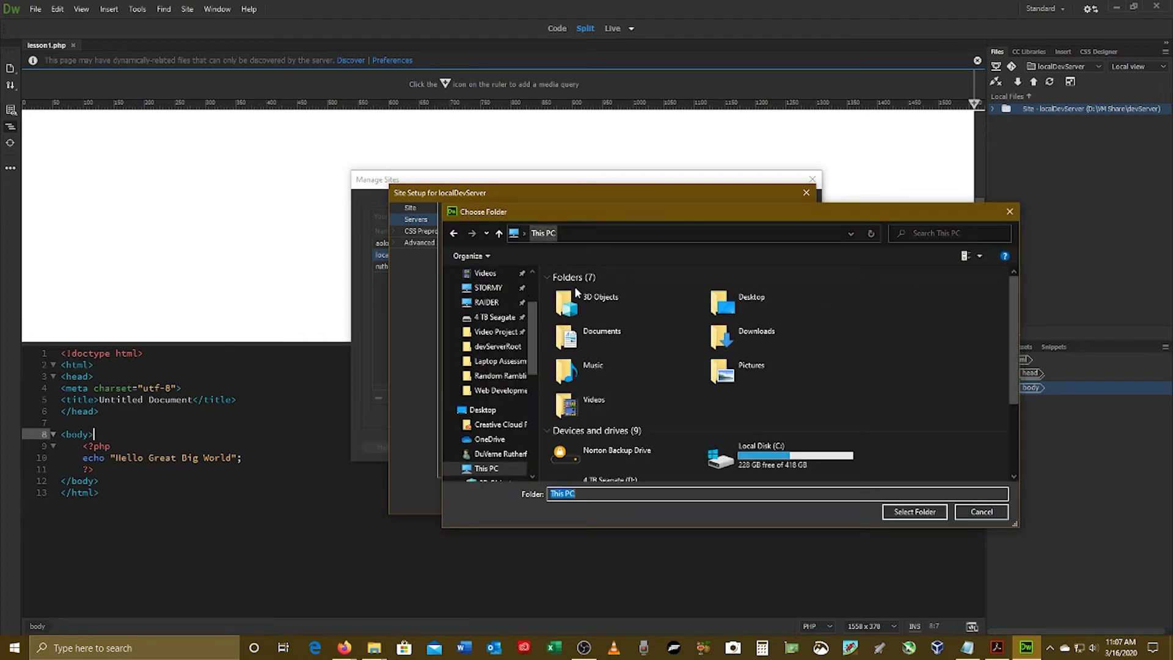
pyautogui.doubleClick(761, 455)
pyautogui.scroll(-3, 655, 355)
pyautogui.scroll(-5, 654, 359)
pyautogui.doubleClick(574, 467)
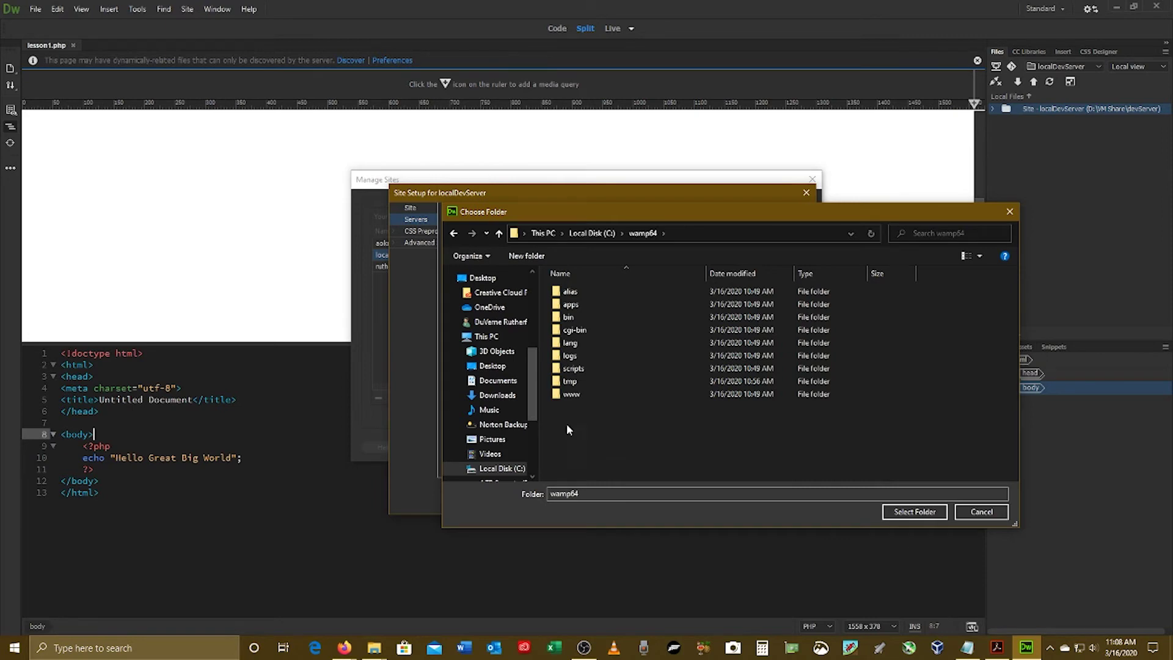
pyautogui.click(560, 394)
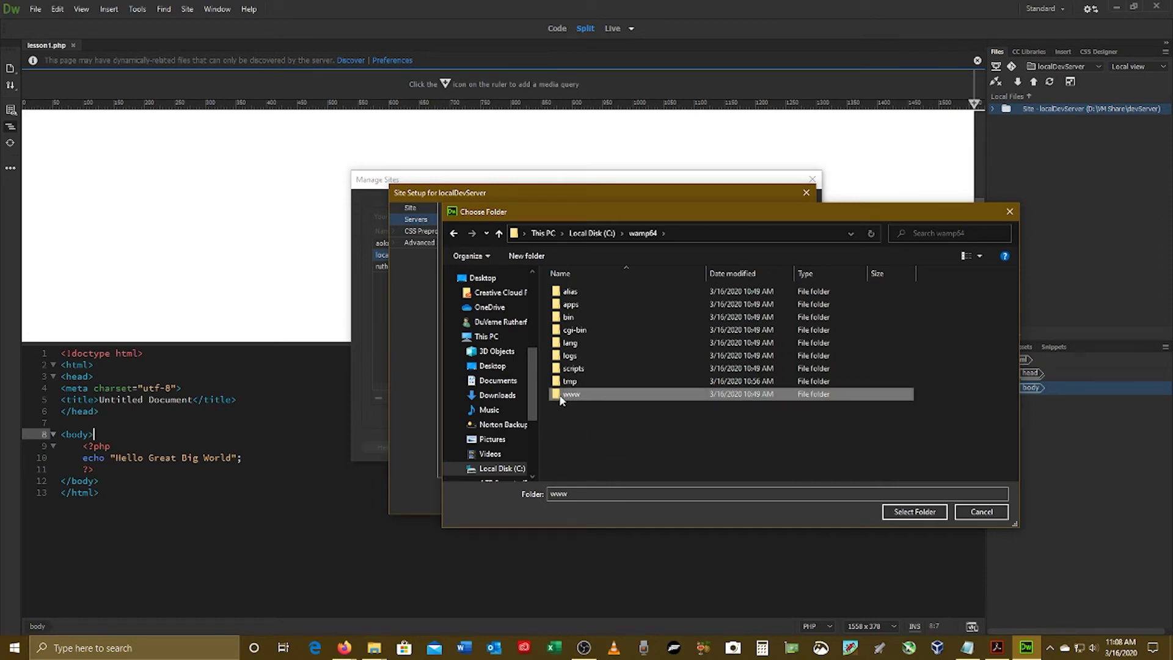
pyautogui.click(885, 510)
pyautogui.moveTo(596, 285); pyautogui.dragTo(564, 286)
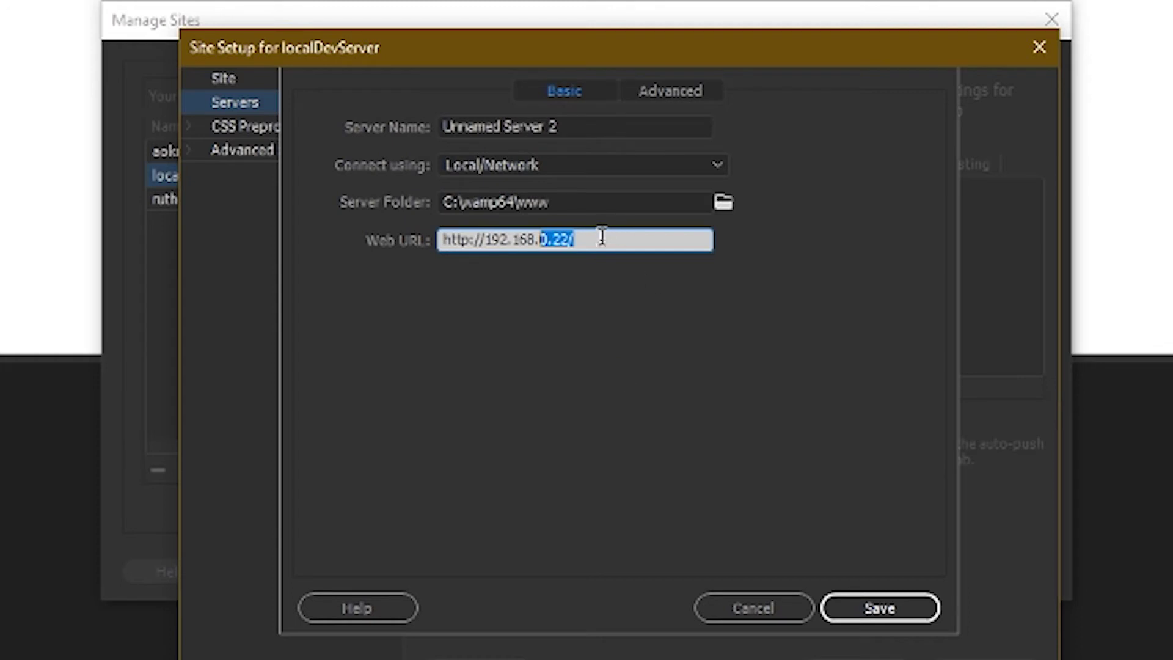
pyautogui.moveTo(602, 236); pyautogui.dragTo(419, 237)
pyautogui.write('ht')
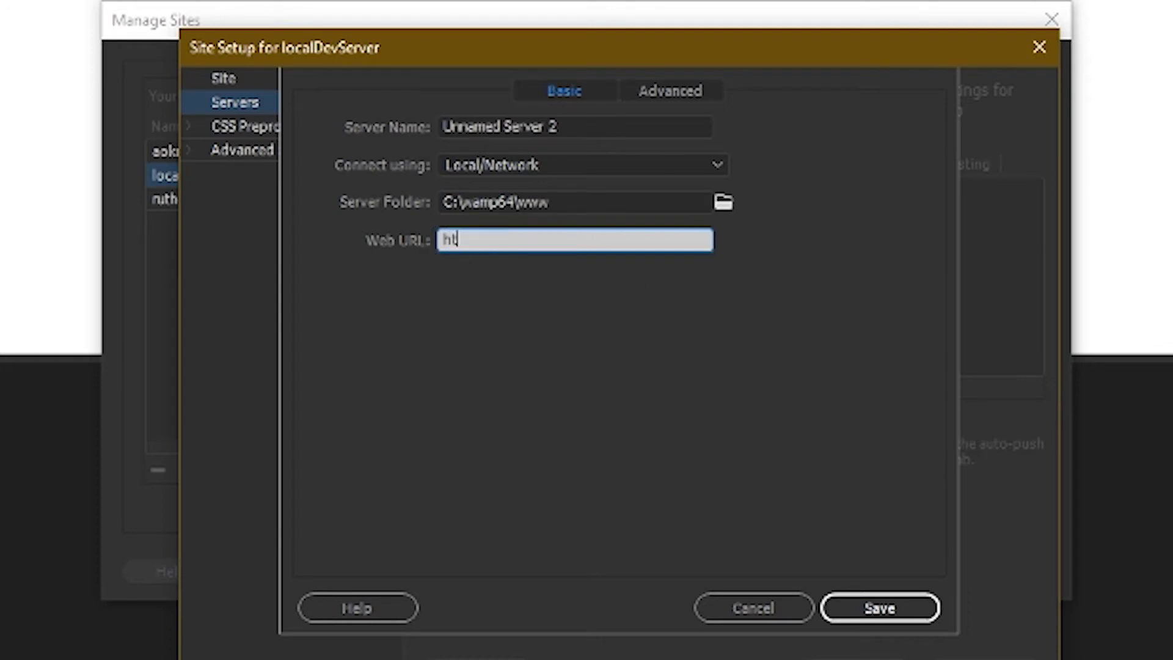
pyautogui.write('tp://localshost')
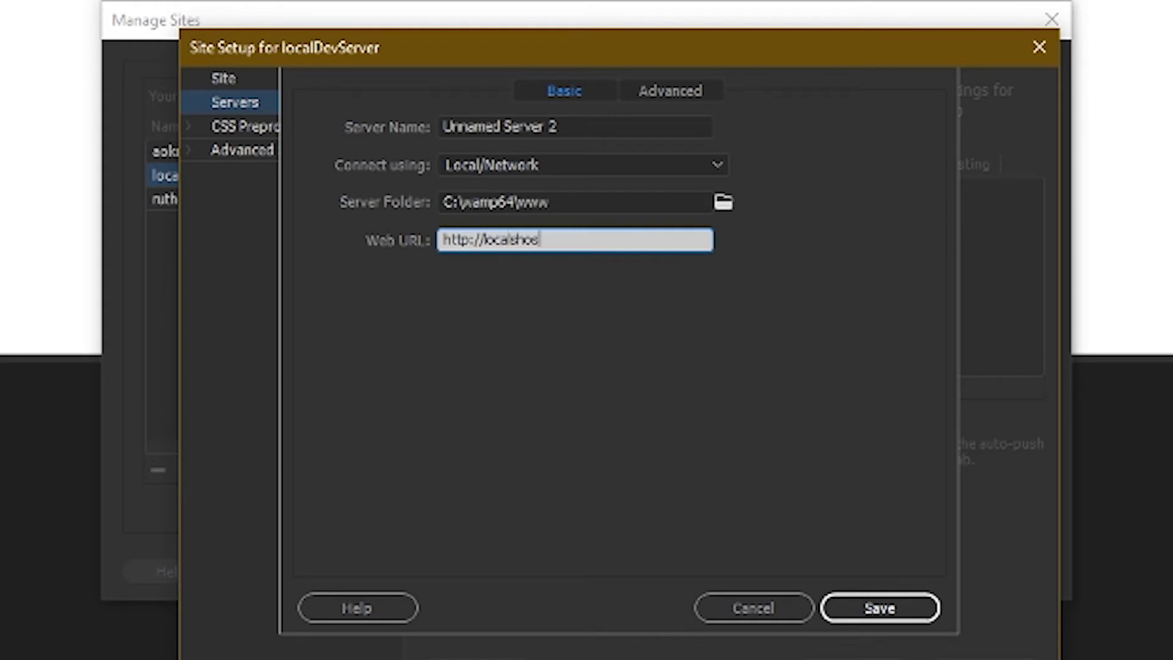
pyautogui.press('BackSpace')
pyautogui.press('BackSpace')
pyautogui.press('BackSpace')
pyautogui.press('BackSpace')
pyautogui.press('BackSpace')
pyautogui.write('host')
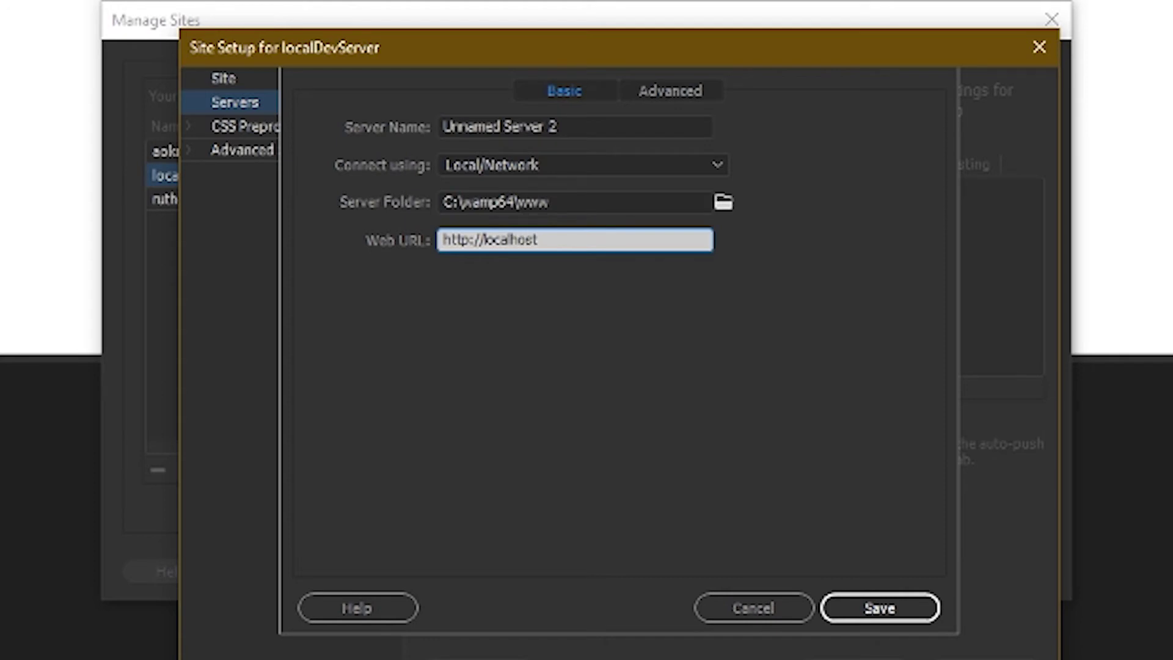
pyautogui.click(881, 610)
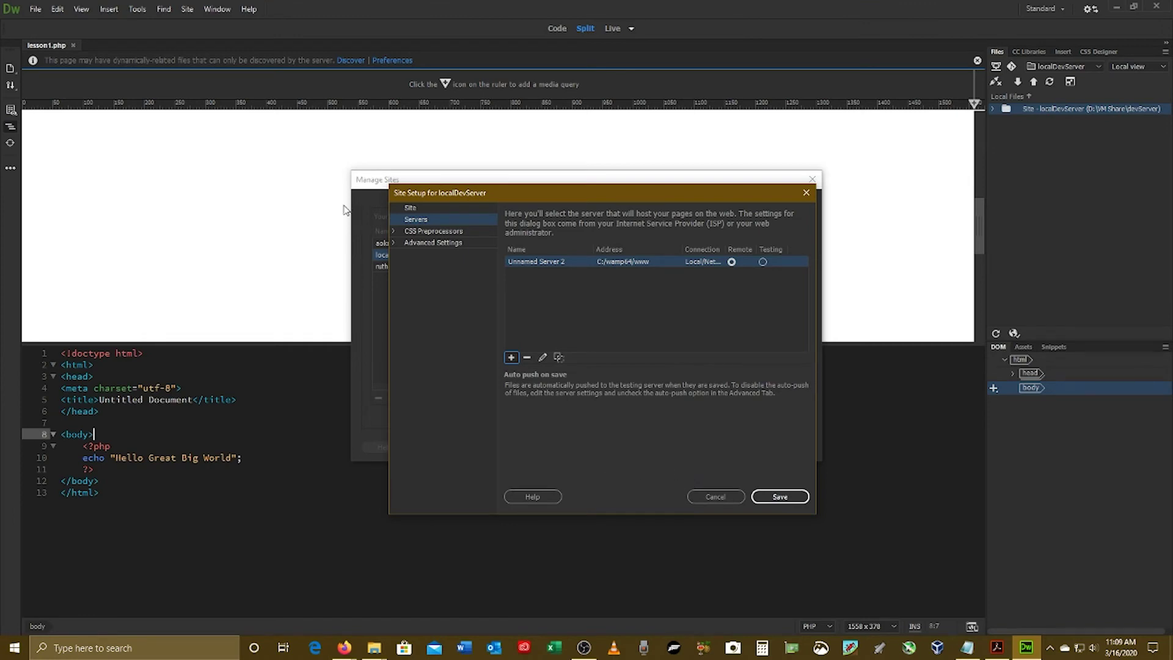
# - Set the local site folder of localDevServer to C:\wamp64\www, save the site with its cache recreated and close Manage Sites
pyautogui.click(413, 208)
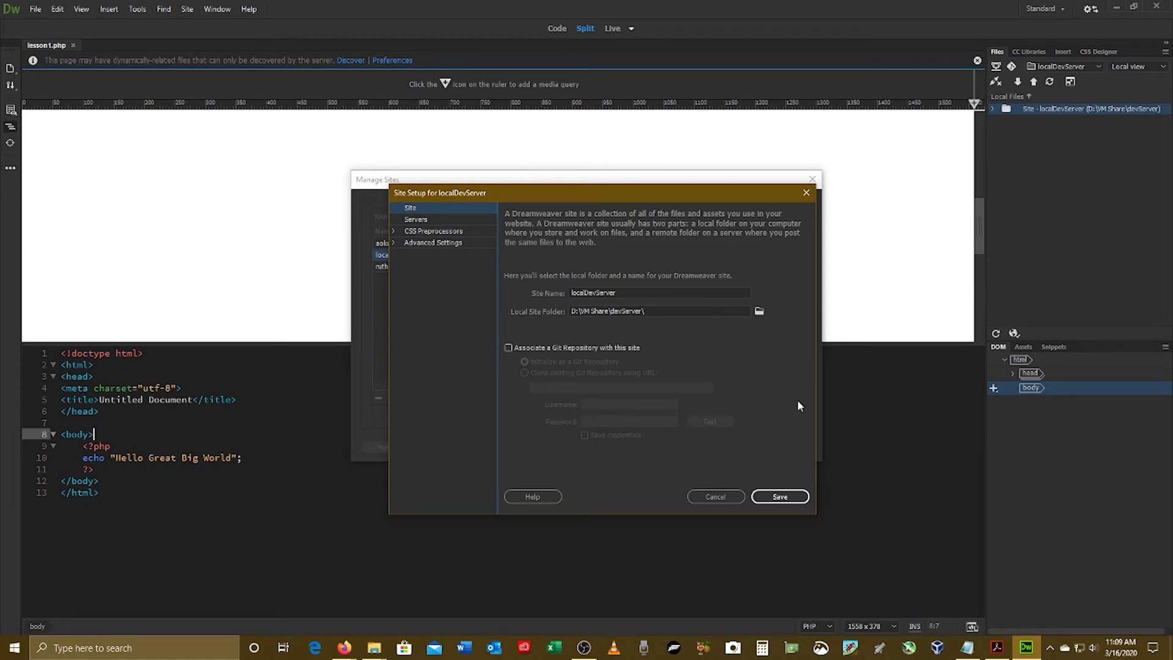
pyautogui.click(758, 311)
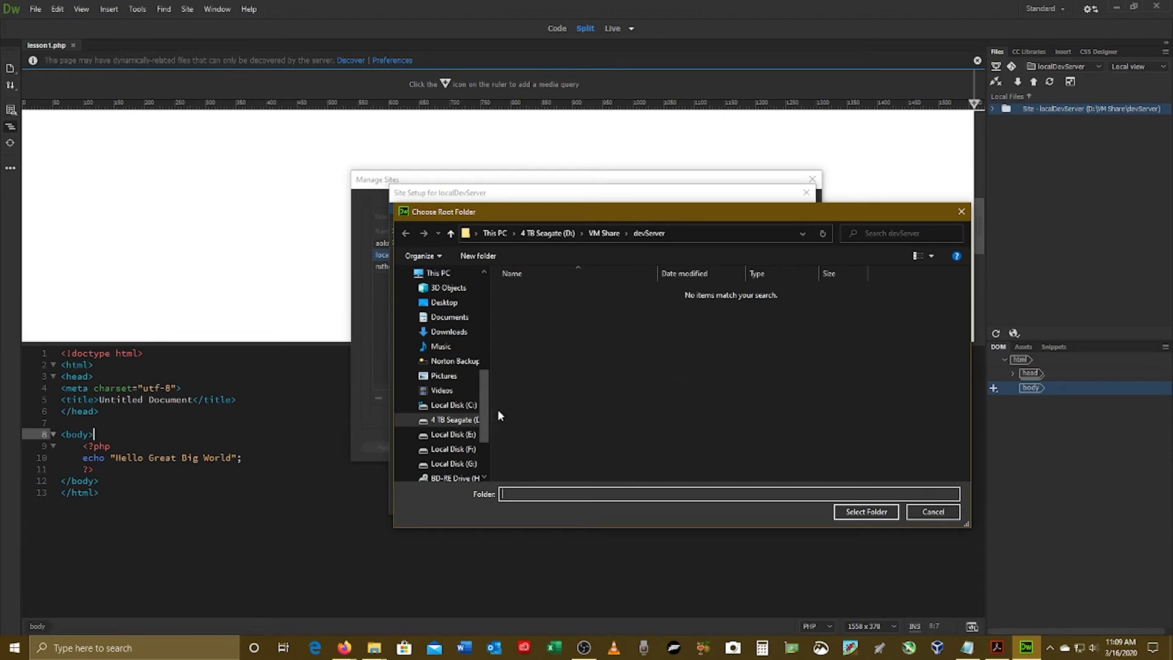
pyautogui.scroll(-2, 446, 391)
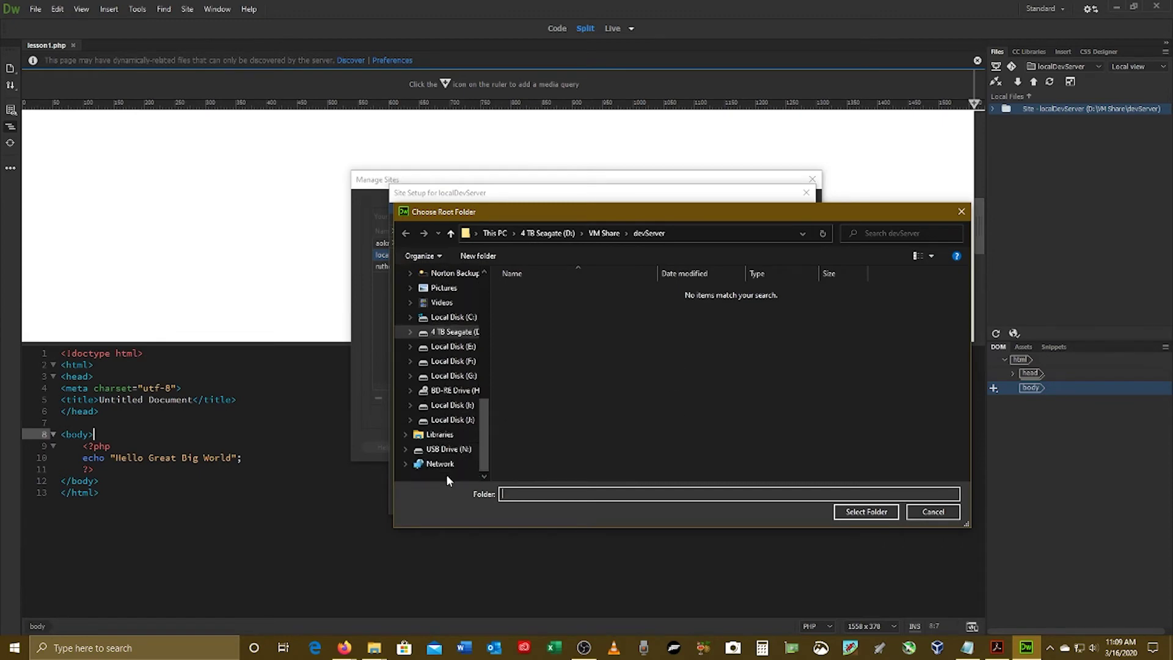
pyautogui.click(453, 317)
pyautogui.scroll(-3, 655, 324)
pyautogui.doubleClick(525, 463)
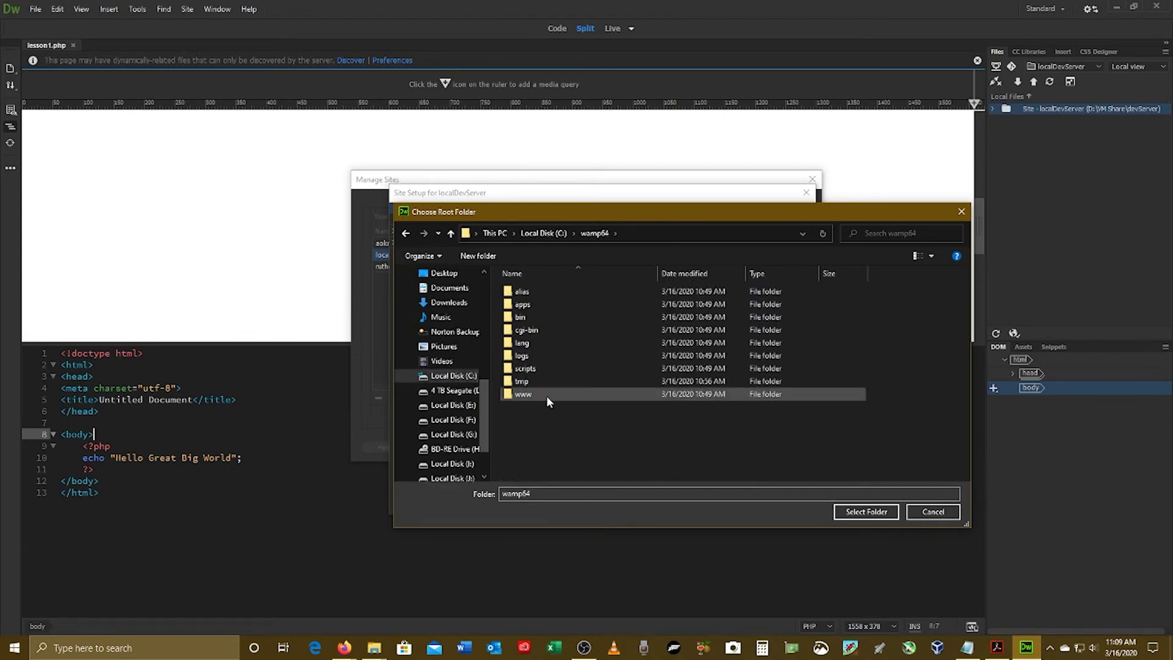
pyautogui.click(522, 394)
pyautogui.click(862, 513)
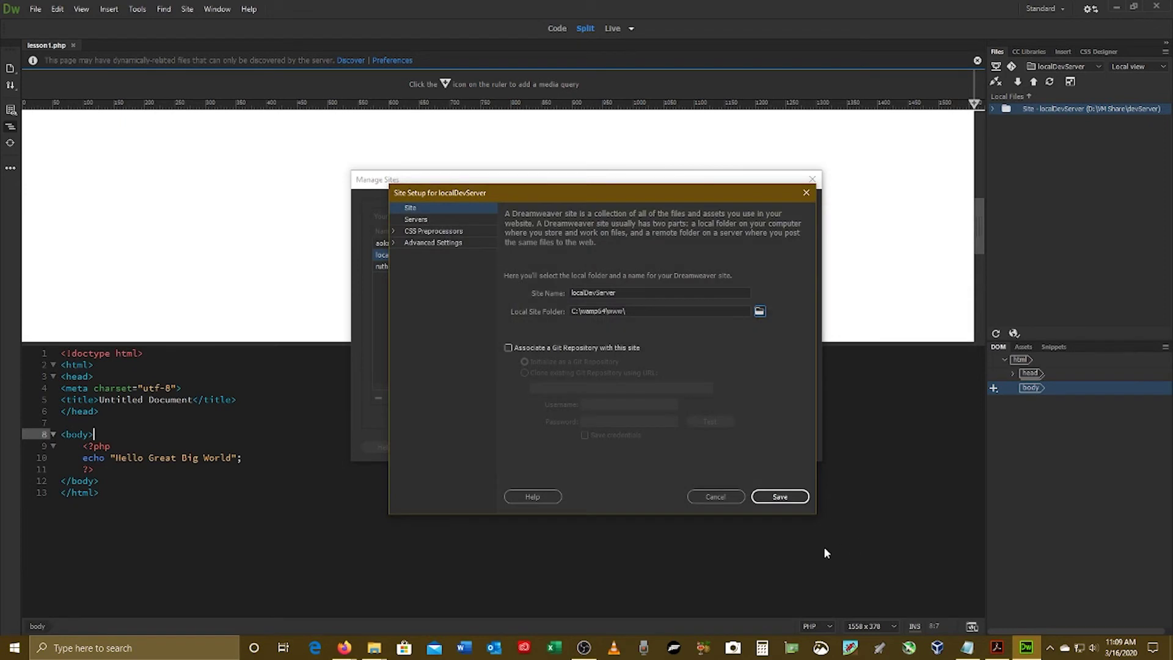
pyautogui.click(780, 496)
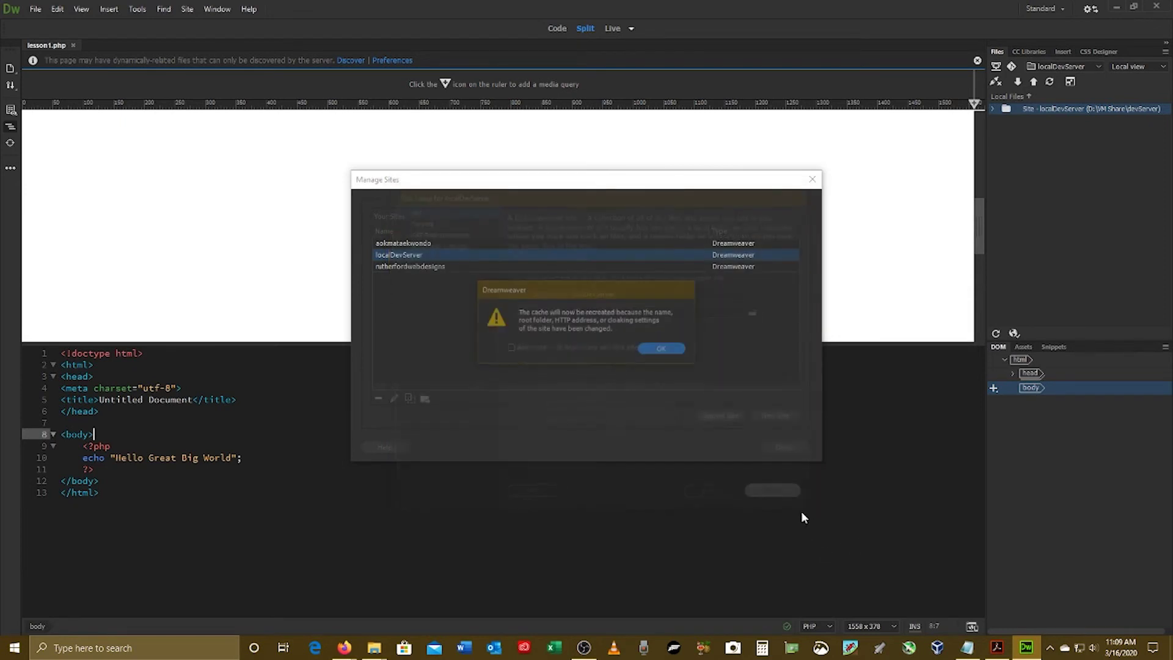
pyautogui.click(670, 350)
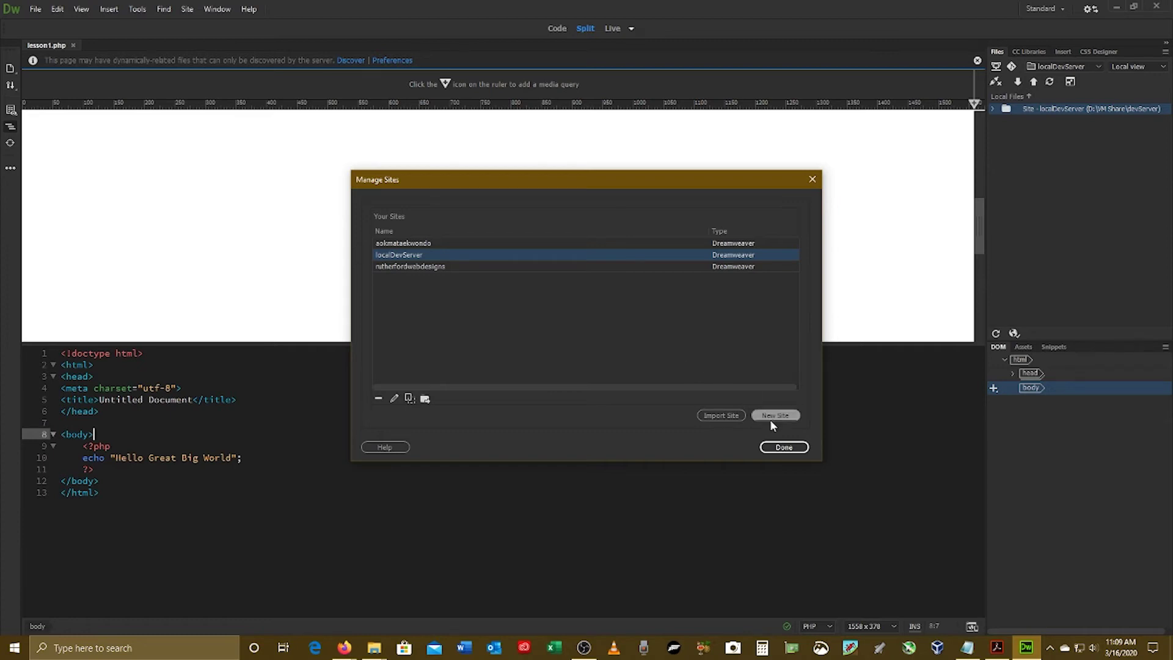
pyautogui.click(785, 450)
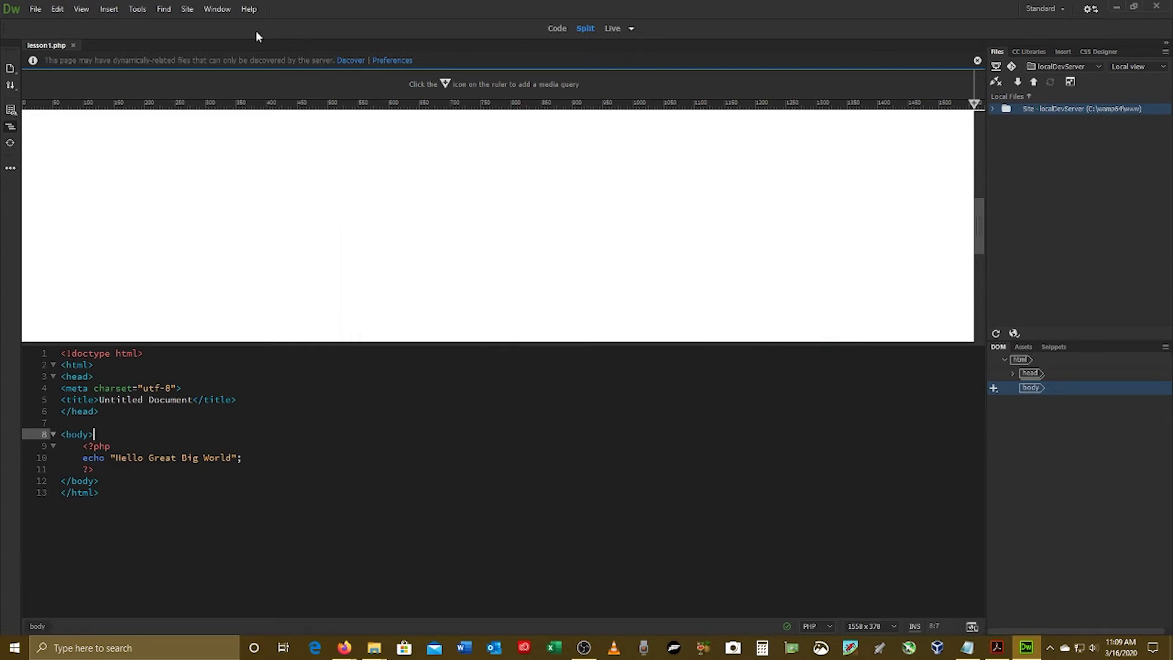
pyautogui.click(35, 9)
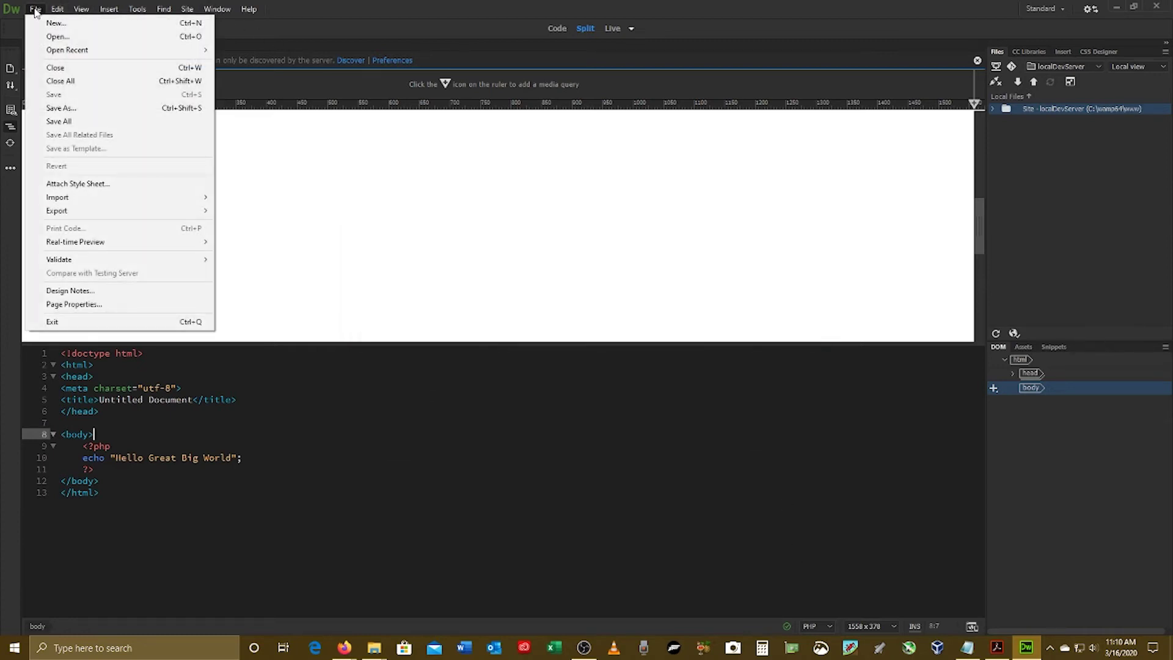
pyautogui.click(58, 108)
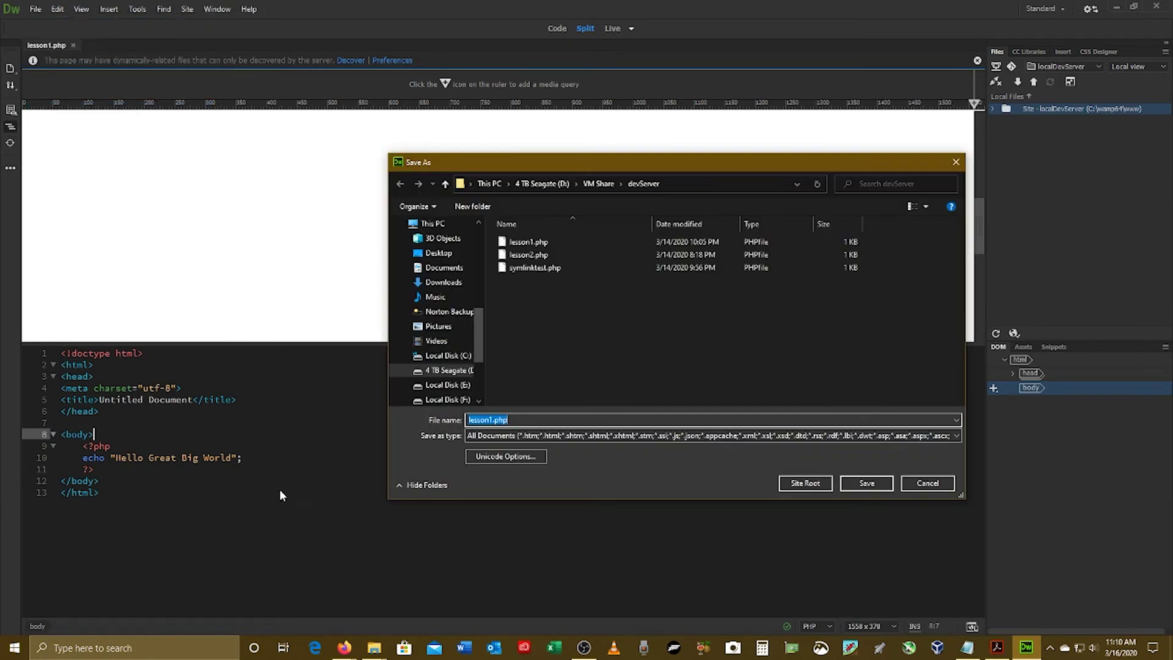
pyautogui.click(486, 184)
pyautogui.doubleClick(720, 319)
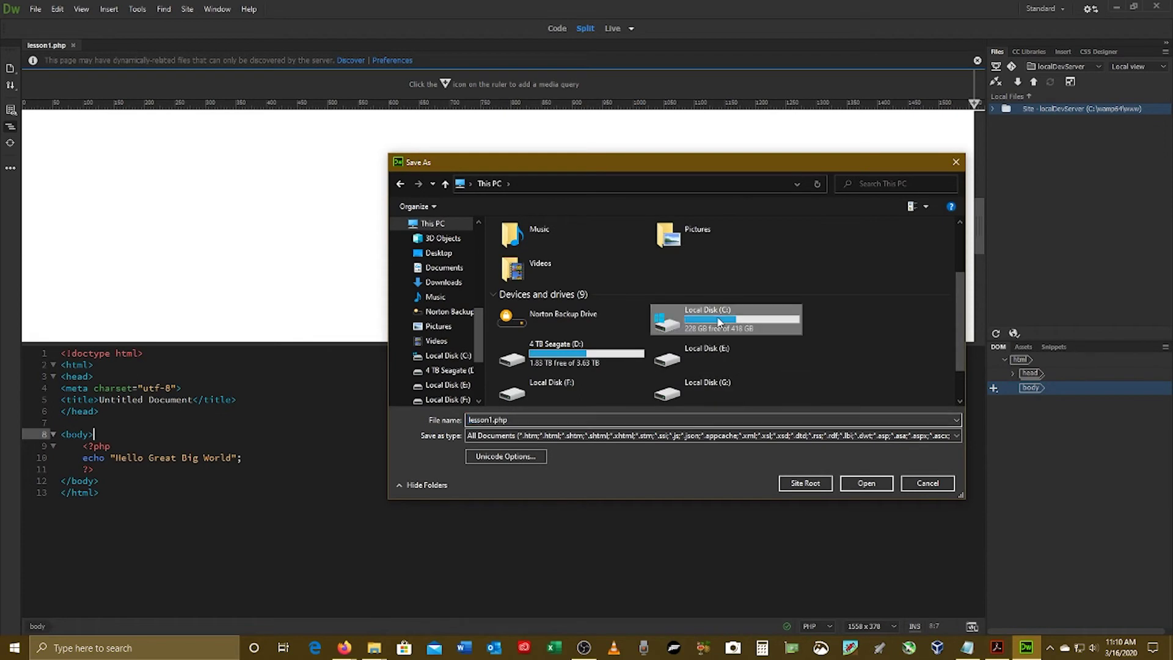
pyautogui.scroll(-5, 573, 307)
pyautogui.click(516, 388)
pyautogui.doubleClick(517, 389)
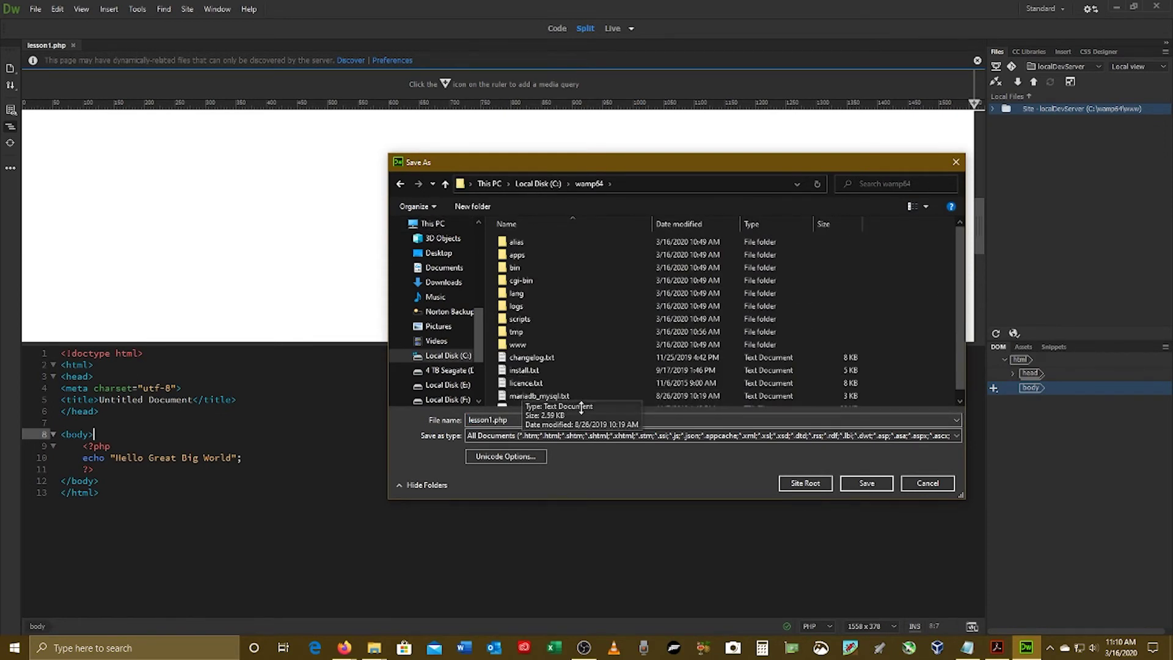
pyautogui.doubleClick(507, 345)
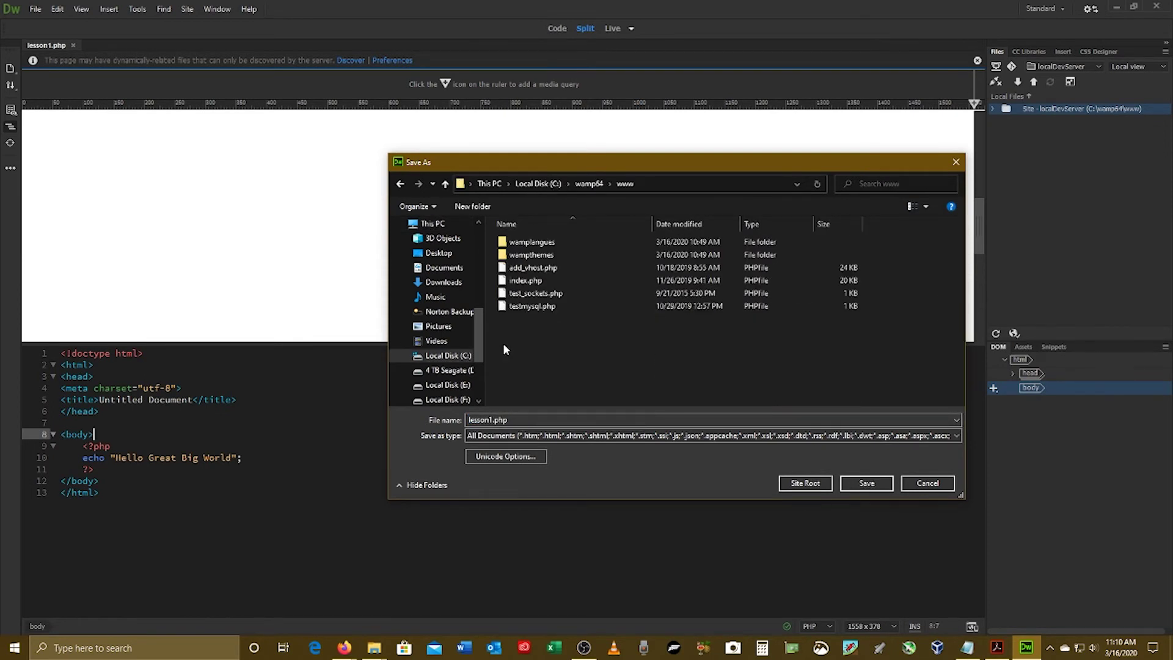
pyautogui.click(866, 484)
# - Designate the C:/wamp64/www server as the Testing server instead of Remote and save the site setup
pyautogui.click(535, 365)
pyautogui.click(606, 428)
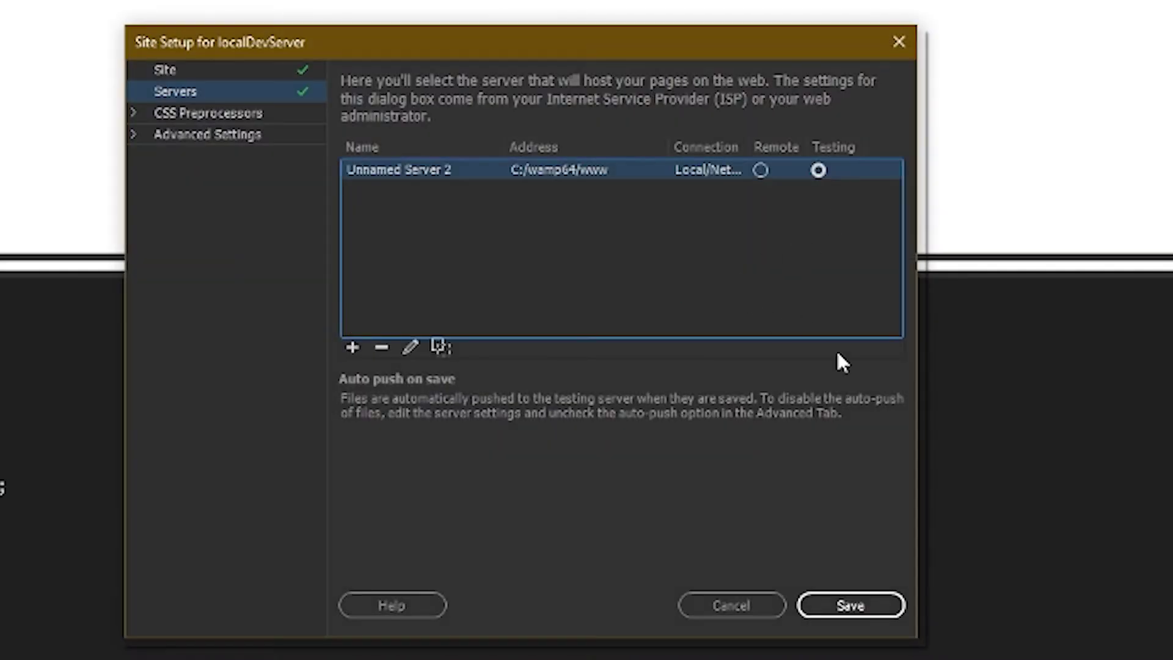
pyautogui.click(846, 606)
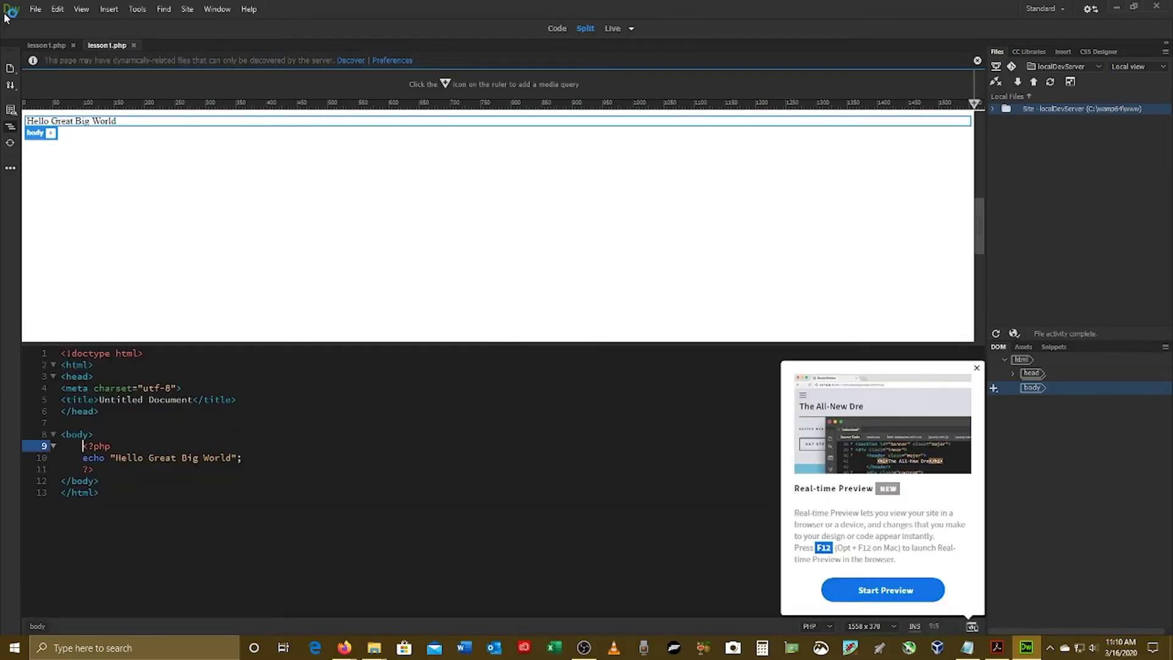
pyautogui.click(81, 9)
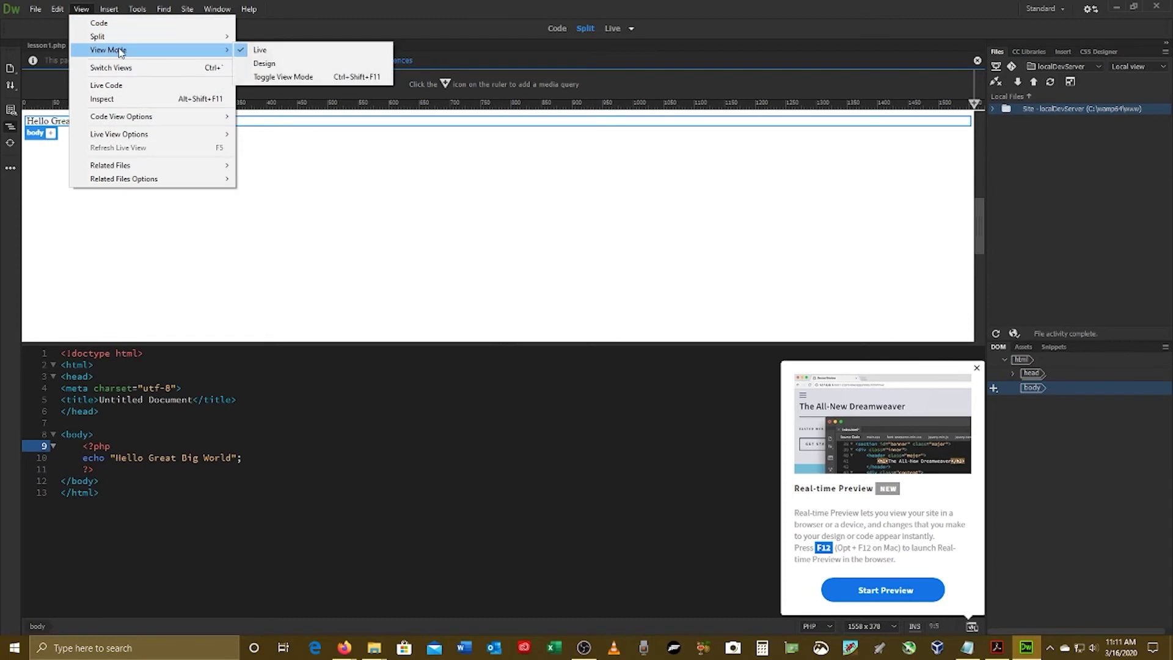
pyautogui.moveTo(97, 36)
pyautogui.click(298, 37)
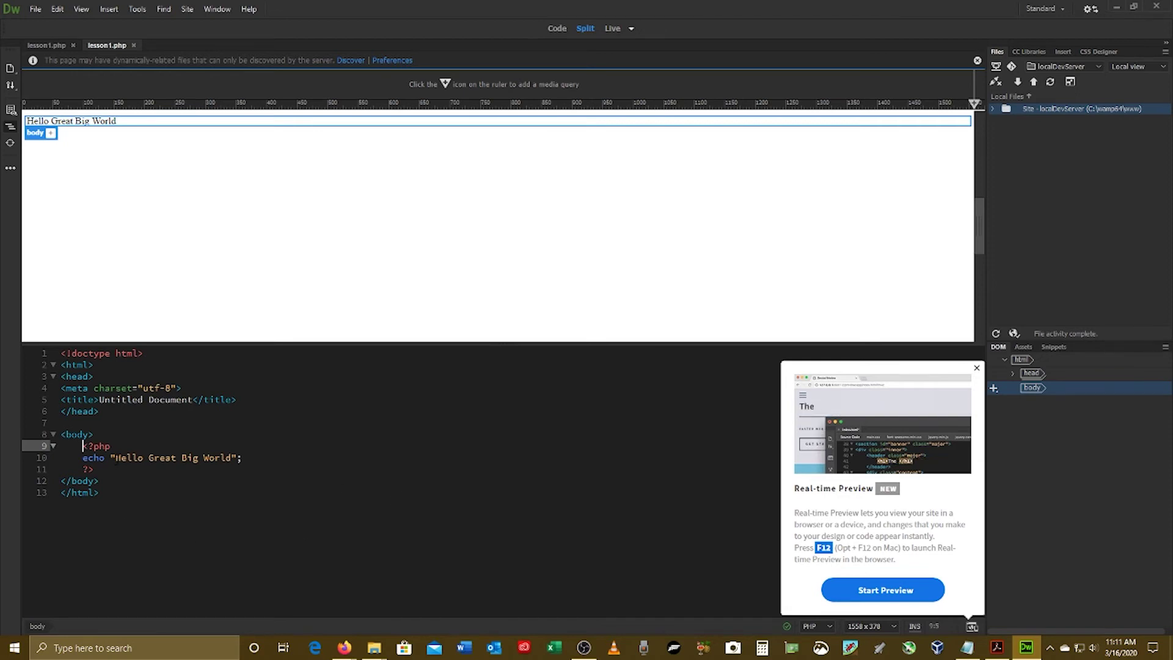
# - Wrap the echoed text "Hello Great Big World" in <h1> and </h1> tags inside the PHP string and save lesson1.php
pyautogui.click(113, 457)
pyautogui.write('<h')
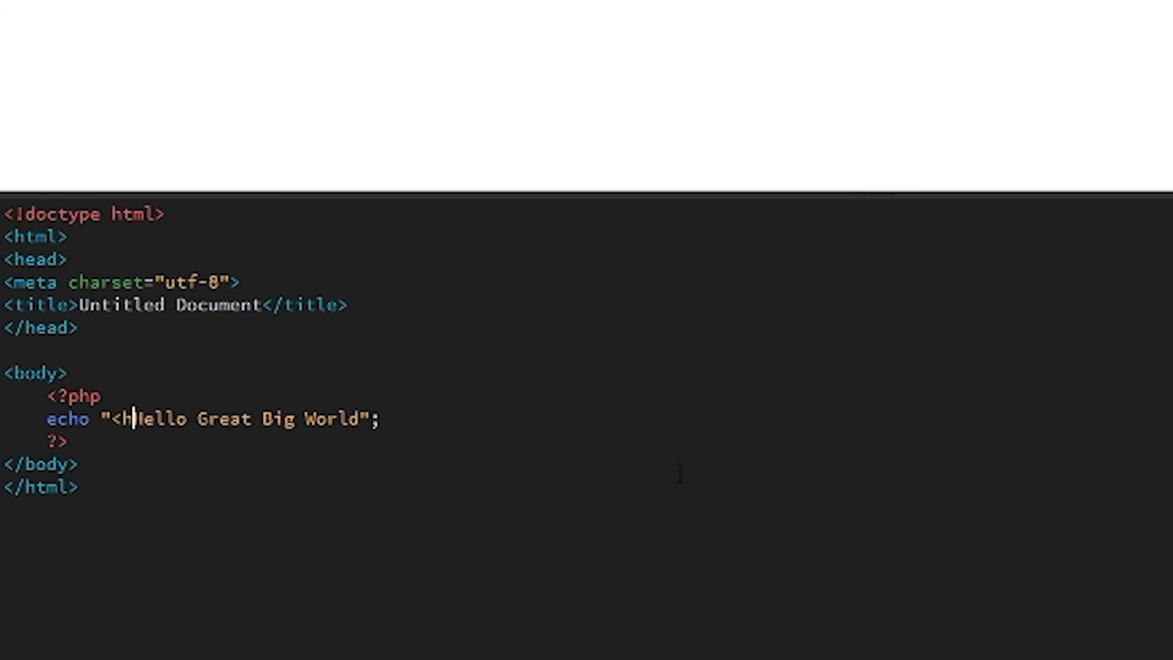
pyautogui.write('1')
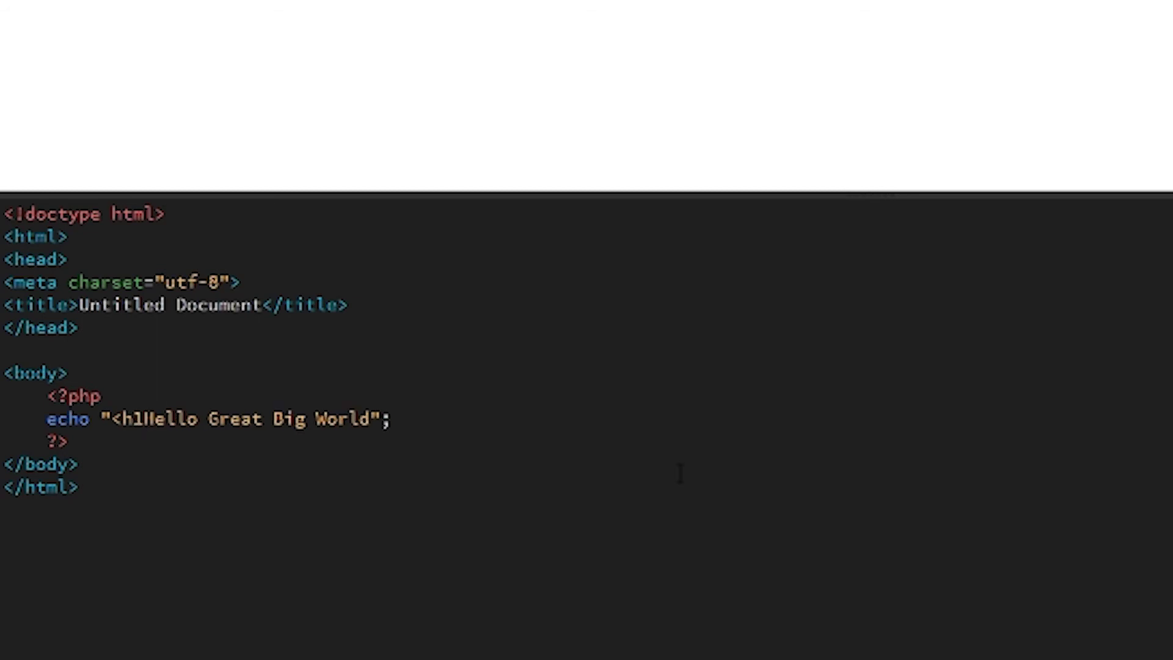
pyautogui.write('>')
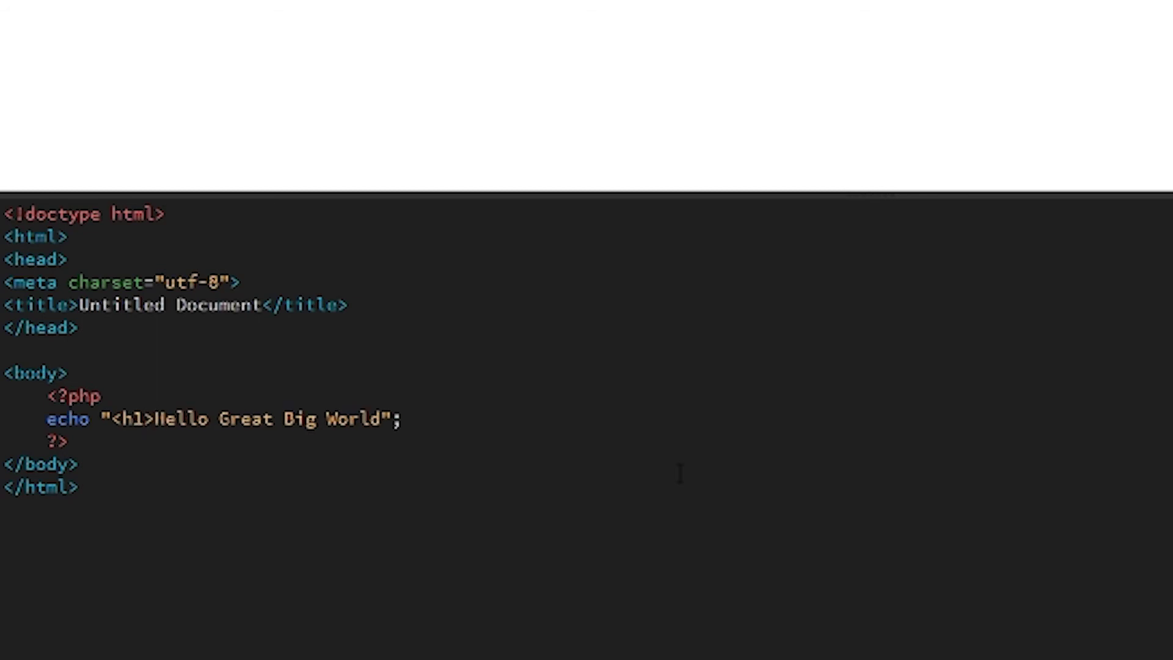
pyautogui.press('Right')
pyautogui.press('Right')
pyautogui.press('Right')
pyautogui.press('Right')
pyautogui.press('Right')
pyautogui.press('Right')
pyautogui.press('Right')
pyautogui.press('Right')
pyautogui.press('Right')
pyautogui.press('Right')
pyautogui.press('Right')
pyautogui.press('Right')
pyautogui.press('Right')
pyautogui.press('Right')
pyautogui.press('Right')
pyautogui.press('Right')
pyautogui.press('Right')
pyautogui.press('Right')
pyautogui.press('Right')
pyautogui.press('Right')
pyautogui.press('Right')
pyautogui.write('</h1>')
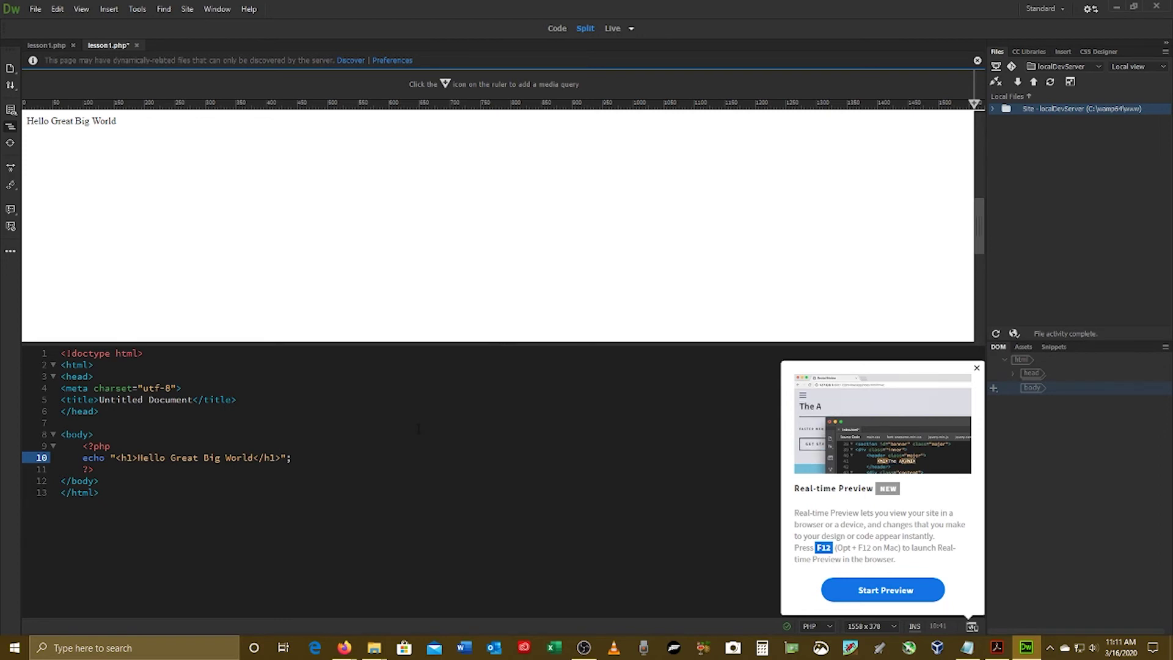
pyautogui.hotkey('ctrl', 's')
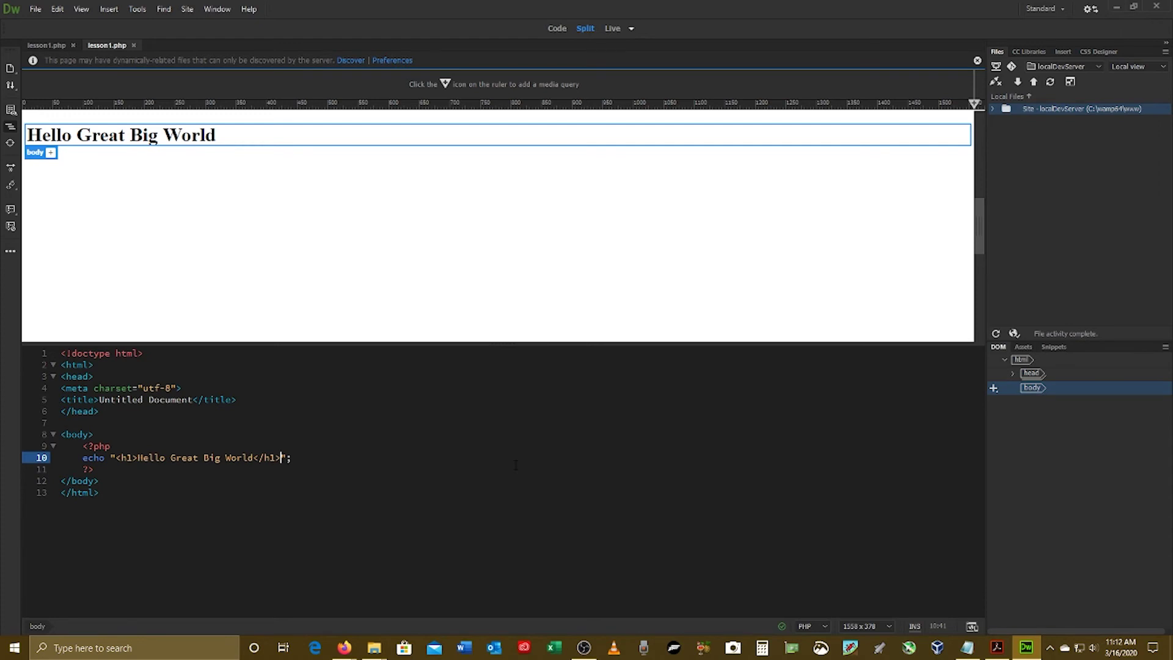
# - Open index.php from the C:\wamp64\www folder
pyautogui.click(35, 10)
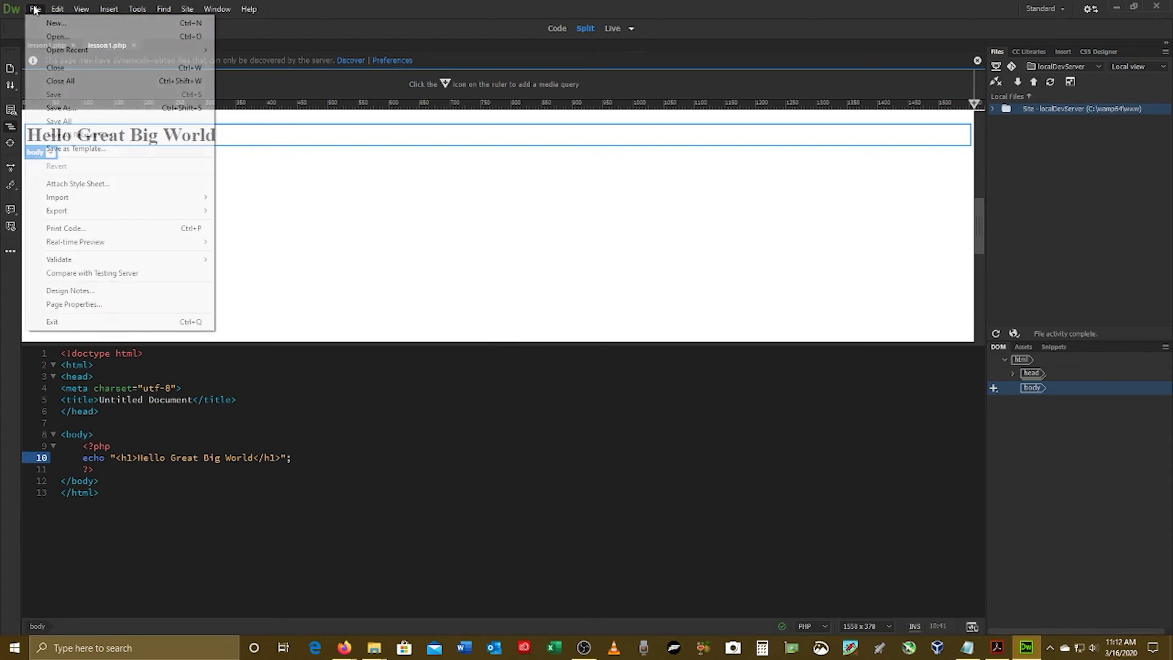
pyautogui.click(55, 36)
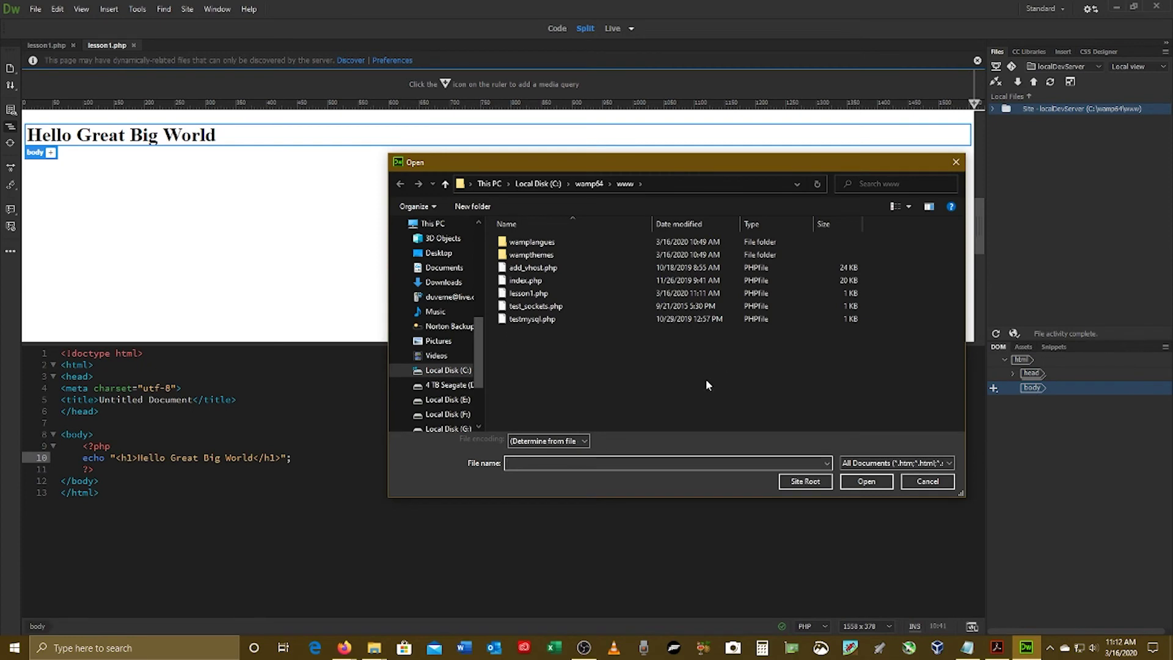
pyautogui.click(523, 282)
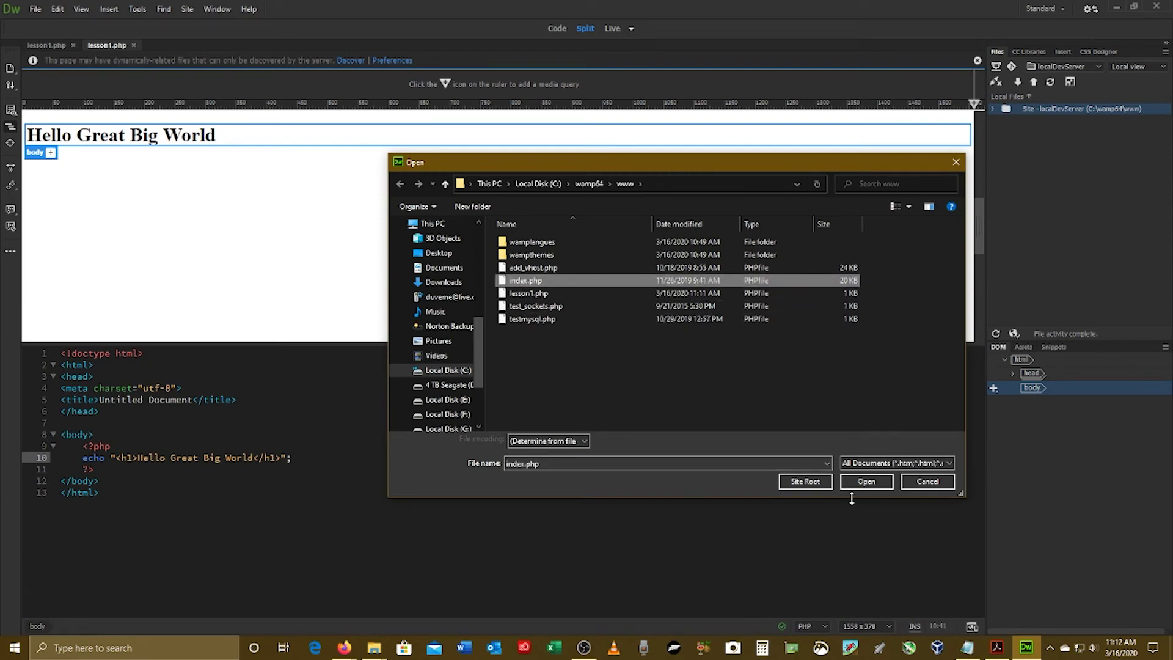
pyautogui.click(866, 482)
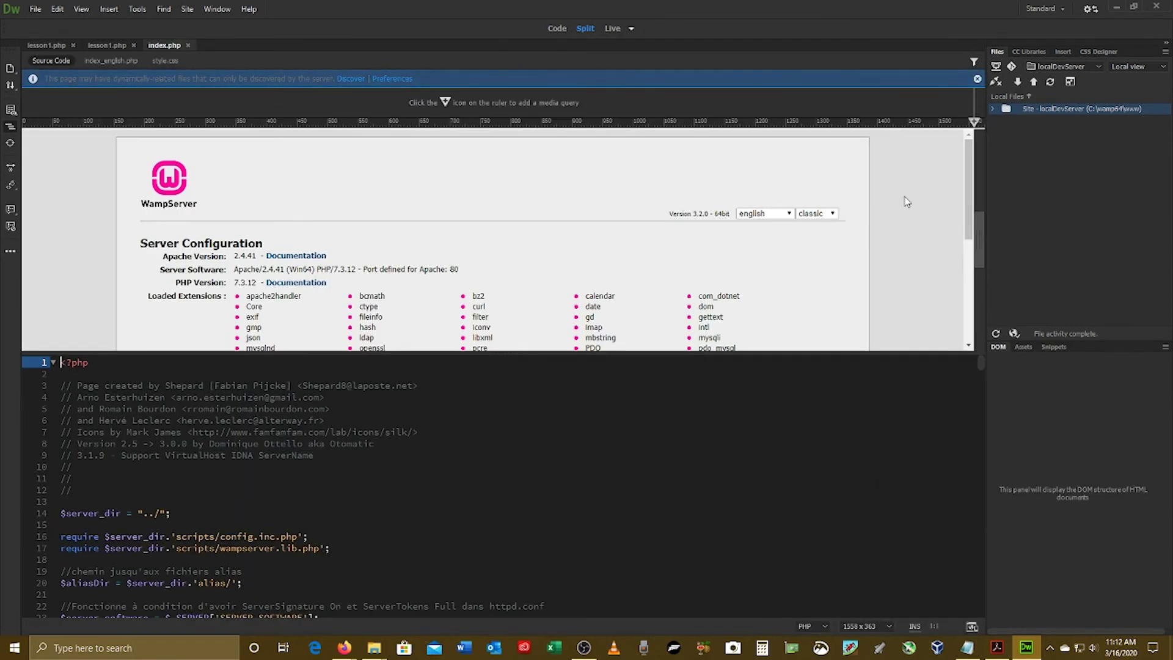
# - Look over the rendered WampServer home page in the live preview, from the server configuration to the tools, aliases and virtual host sections
pyautogui.scroll(-3, 906, 206)
pyautogui.scroll(3, 905, 211)
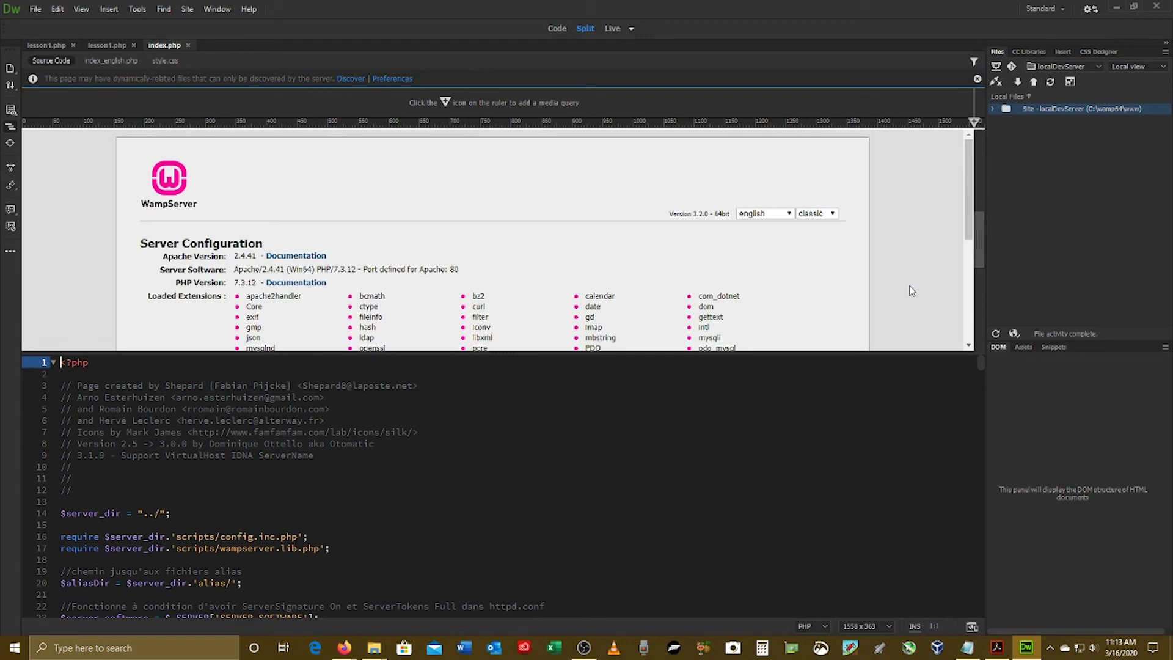
pyautogui.scroll(-5, 892, 247)
pyautogui.scroll(5, 911, 263)
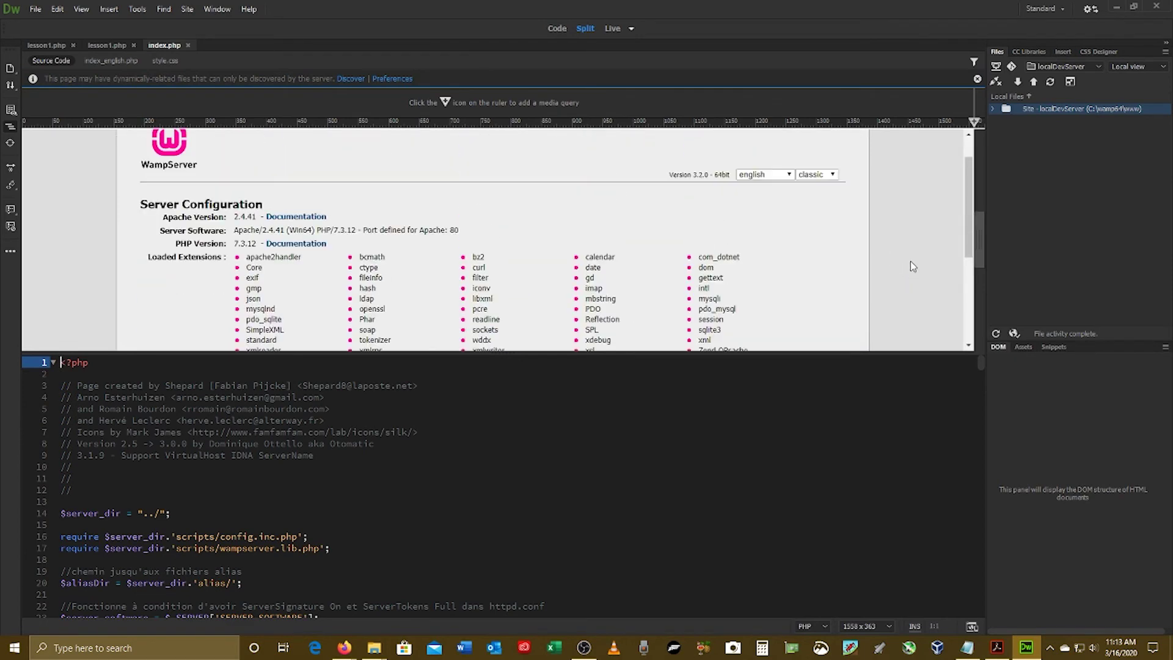
pyautogui.scroll(-3, 911, 259)
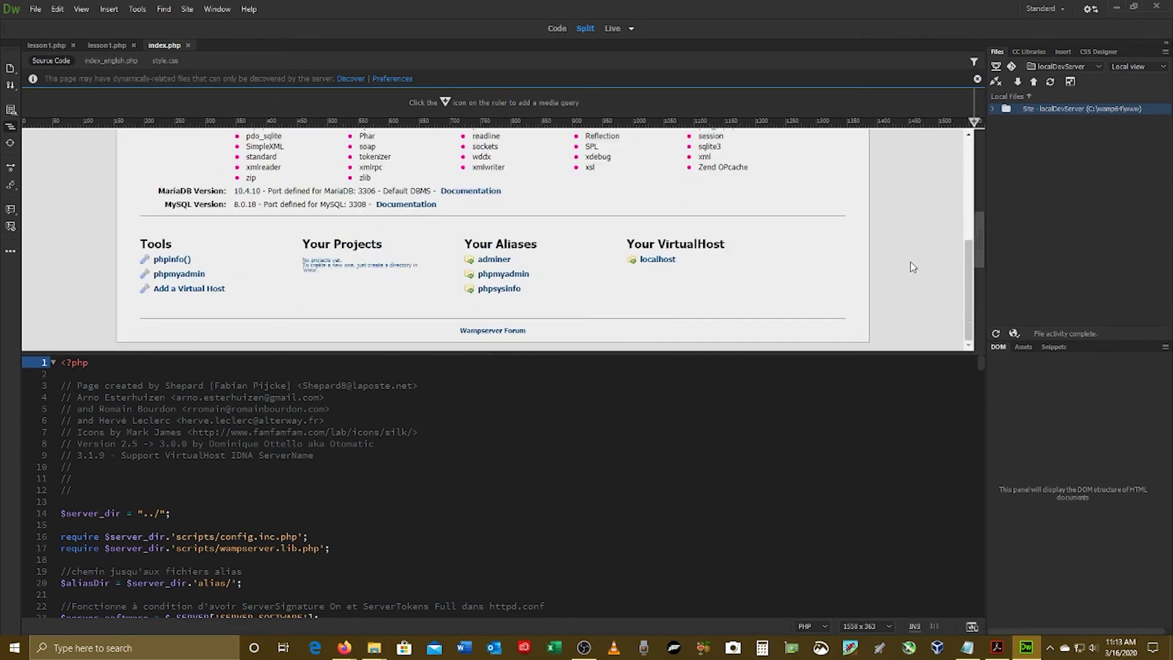
pyautogui.scroll(3, 907, 296)
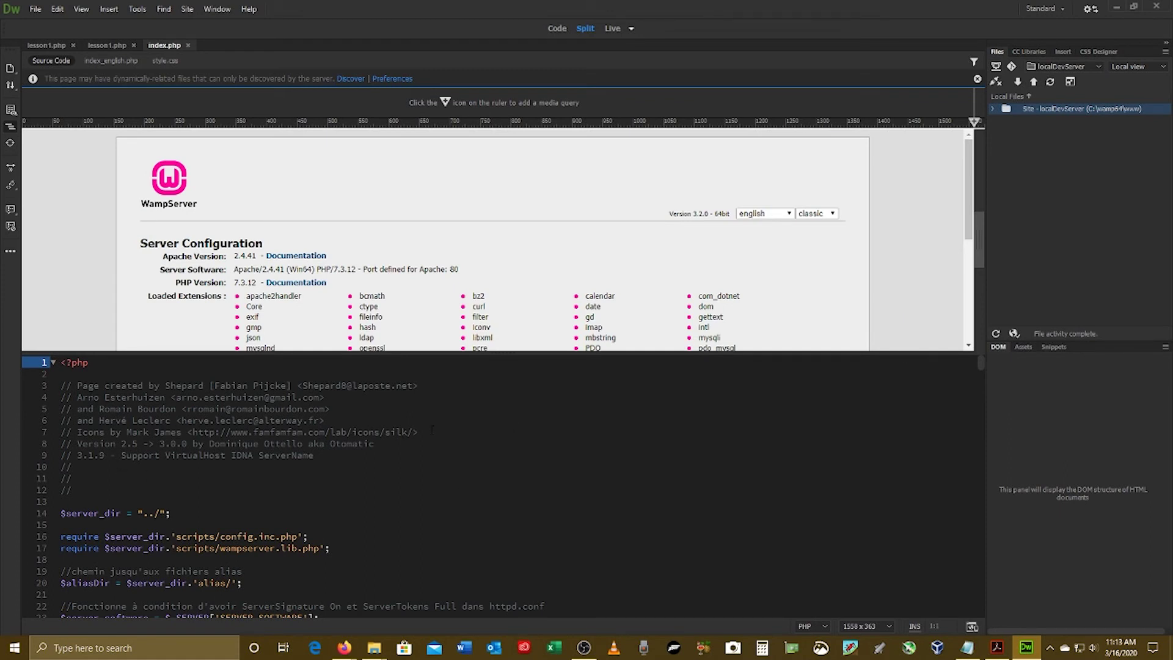
# - Read through the source code of index.php, from the opening PHP configuration down to the HTML page template
pyautogui.scroll(-7, 518, 427)
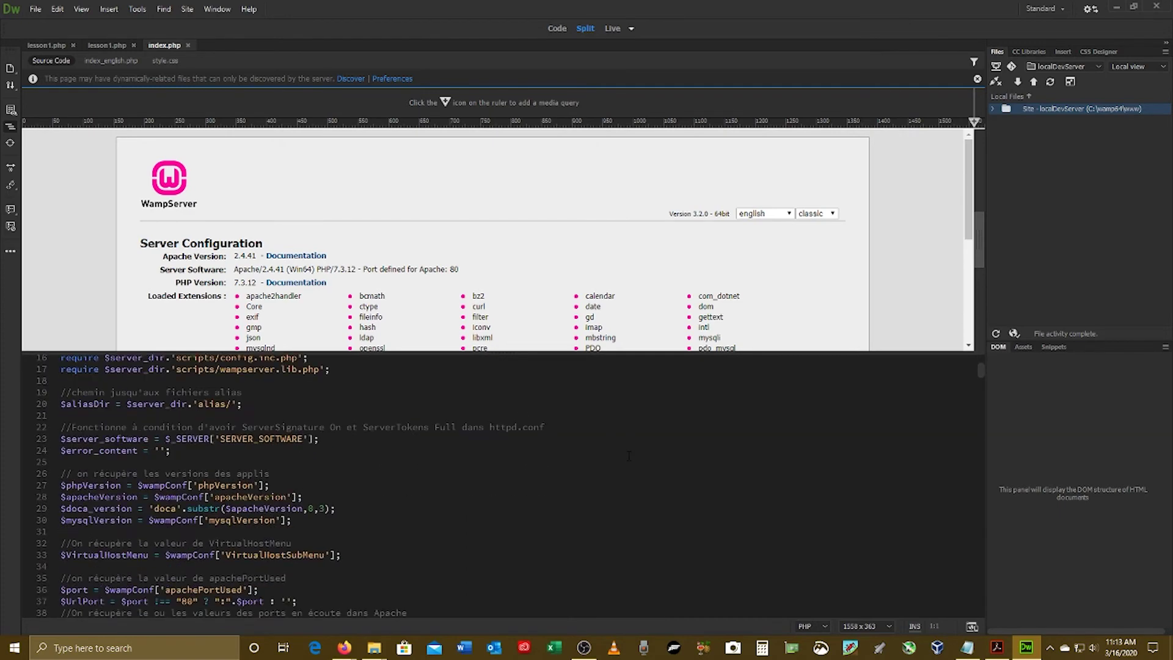
pyautogui.scroll(-7, 640, 474)
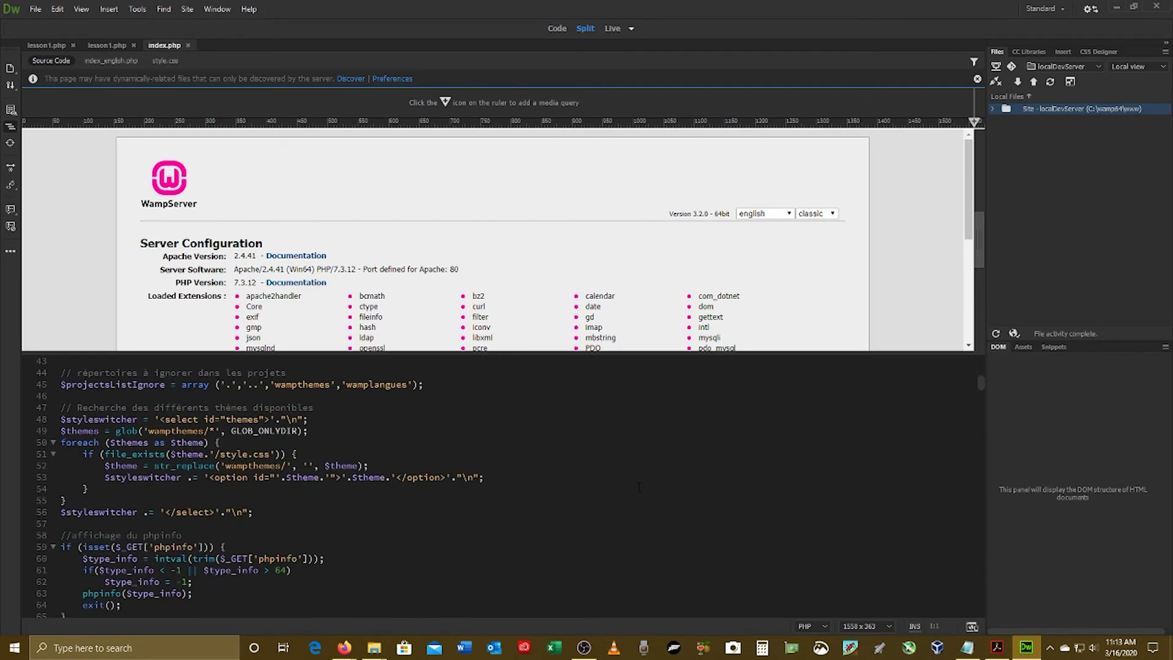
pyautogui.scroll(-19, 639, 487)
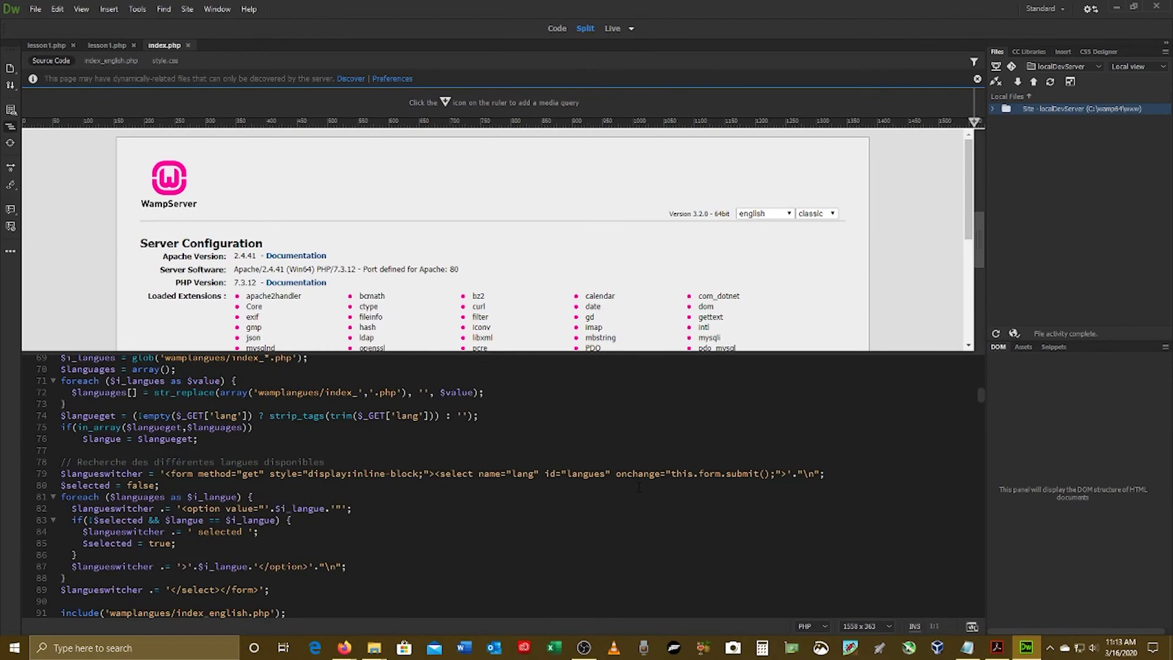
pyautogui.scroll(-14, 629, 497)
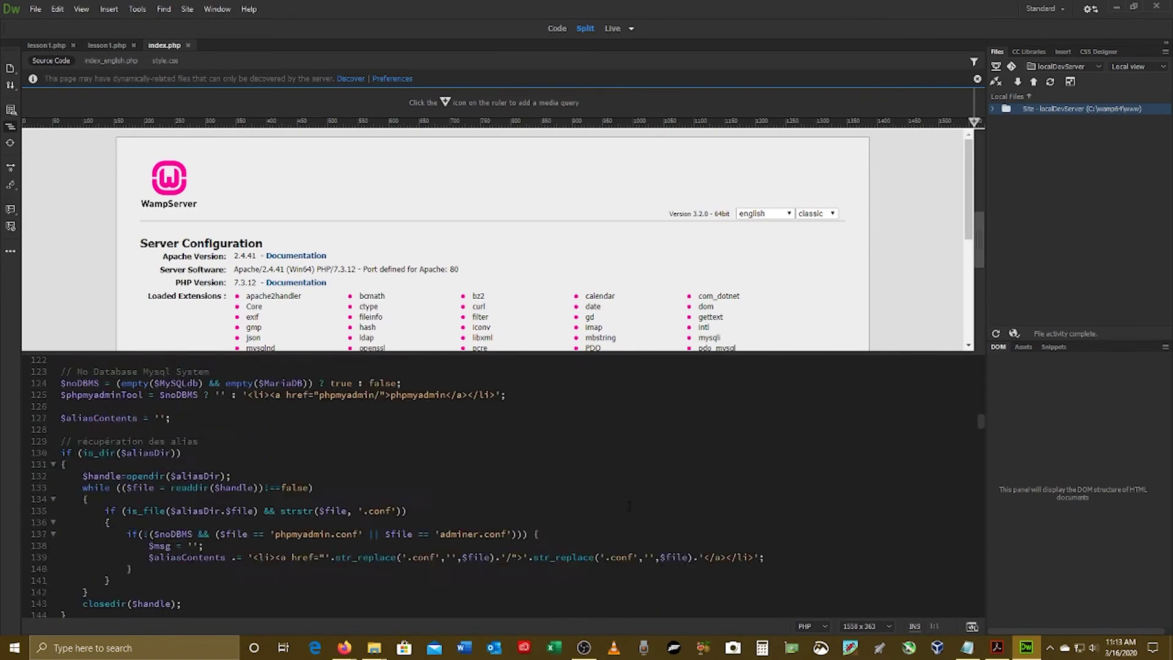
pyautogui.scroll(-18, 619, 526)
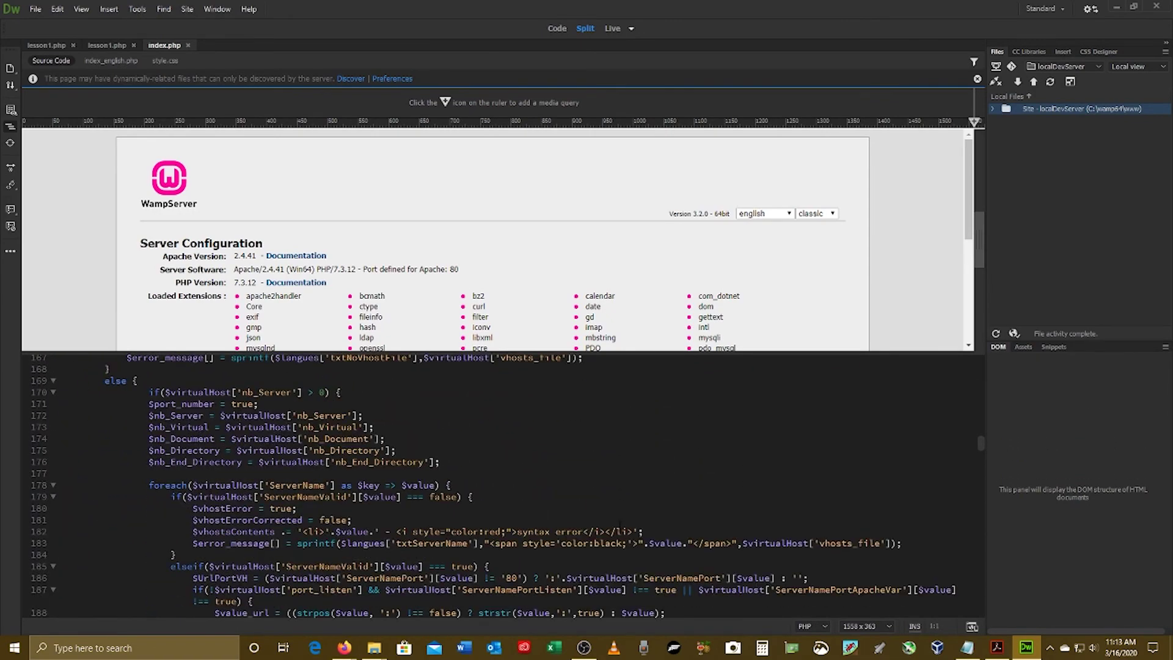
pyautogui.scroll(-20, 501, 487)
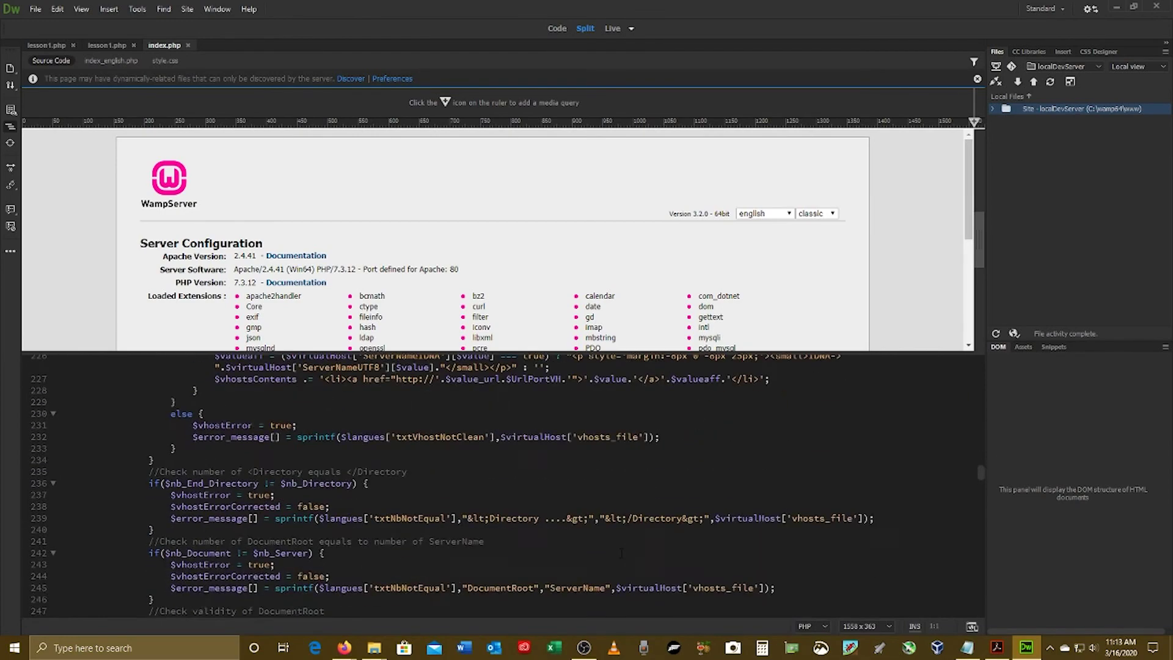
pyautogui.scroll(-20, 568, 550)
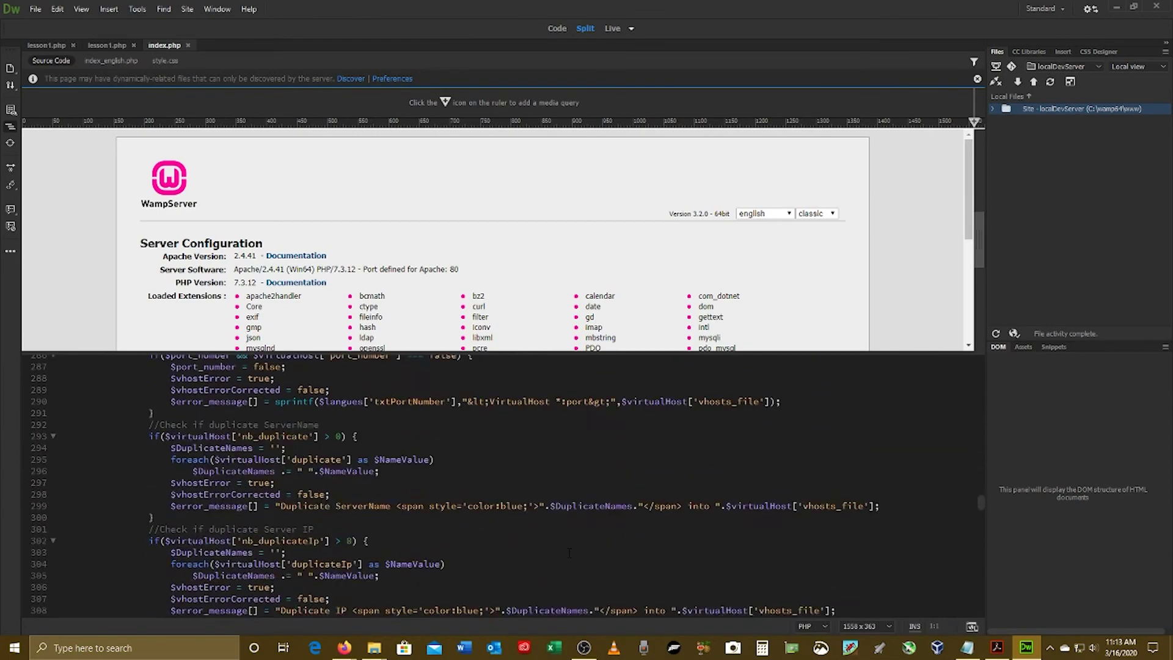
pyautogui.scroll(-20, 568, 550)
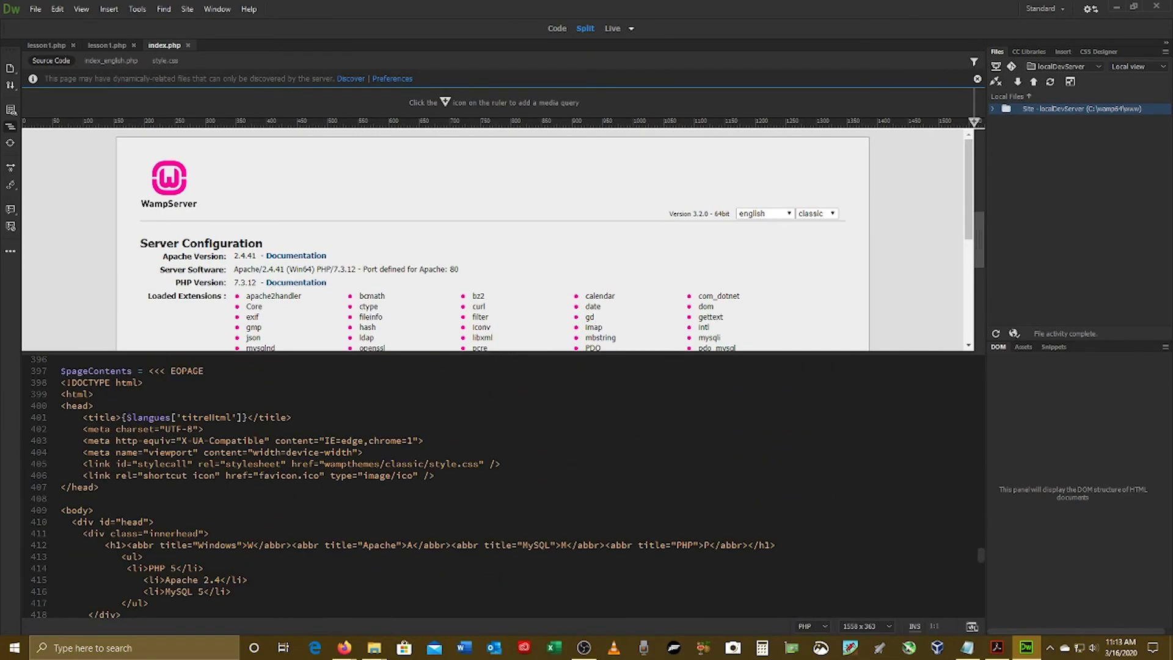